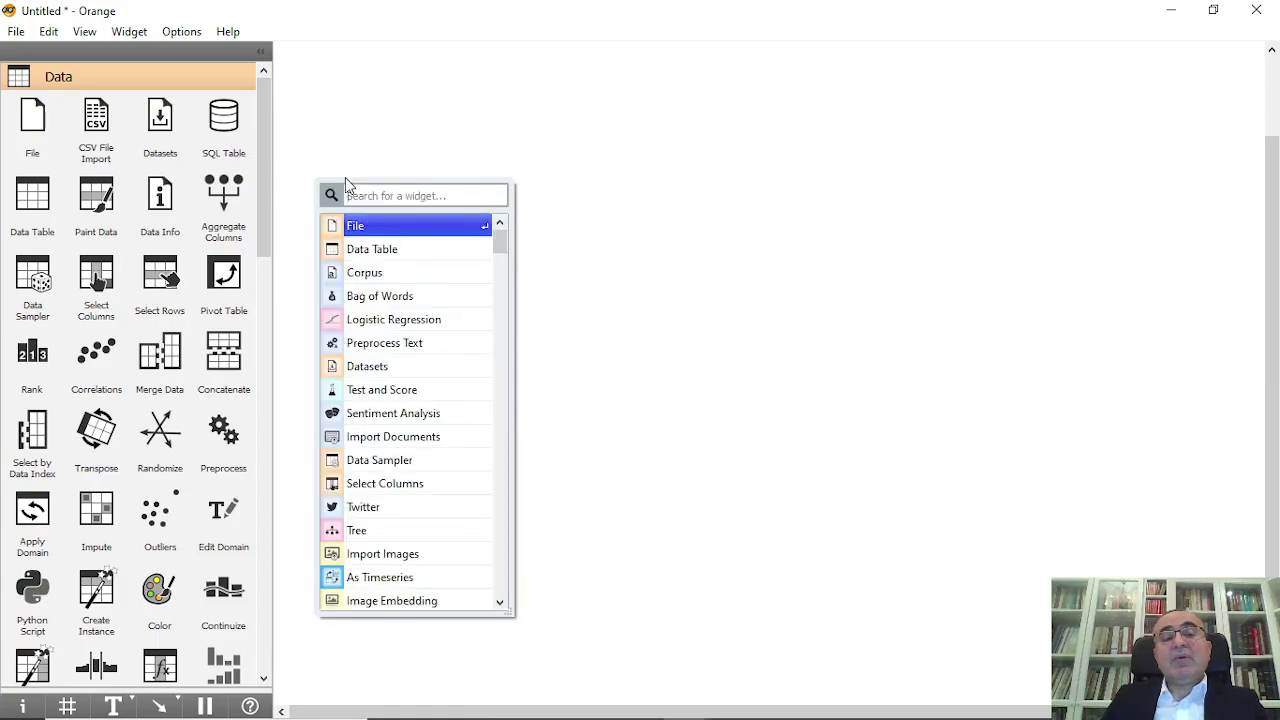
Add a Python Script widget to the empty canvas and position it
text(p)
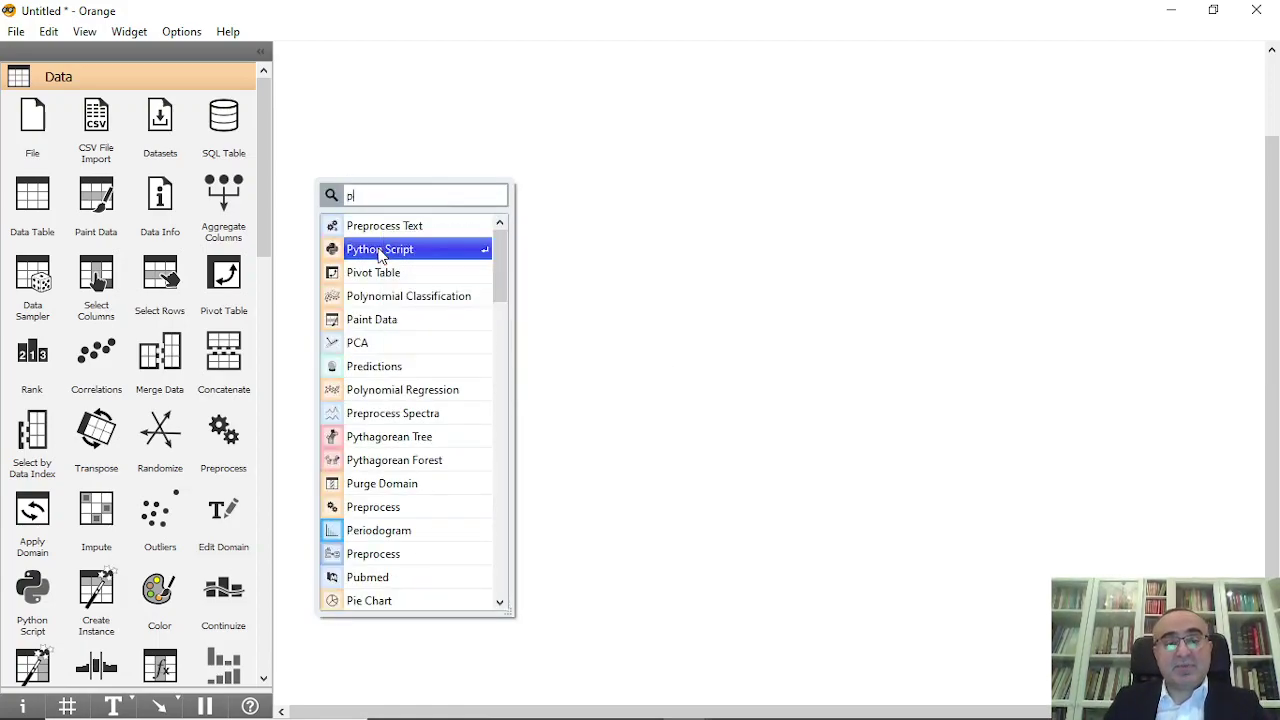
click(380, 250)
drag(378, 208, 410, 228)
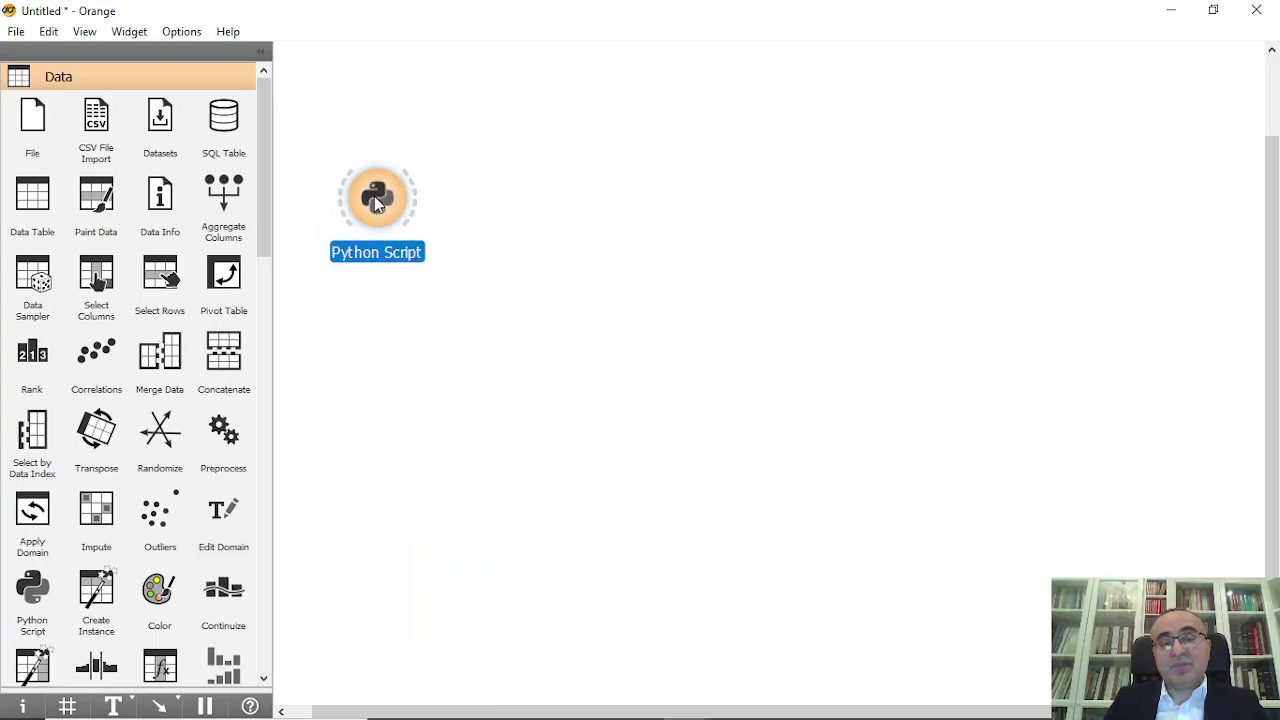
Copy the table-building script lines from the lesson68 notes in Notepad
click(642, 702)
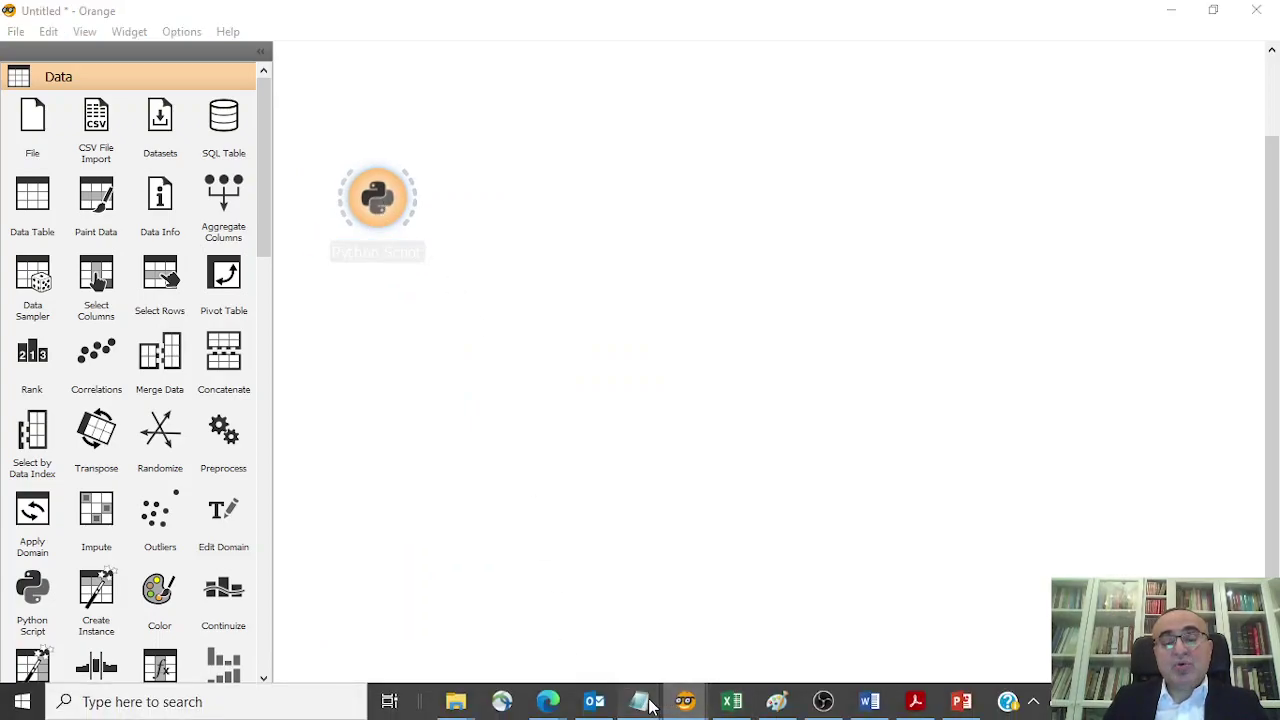
click(688, 643)
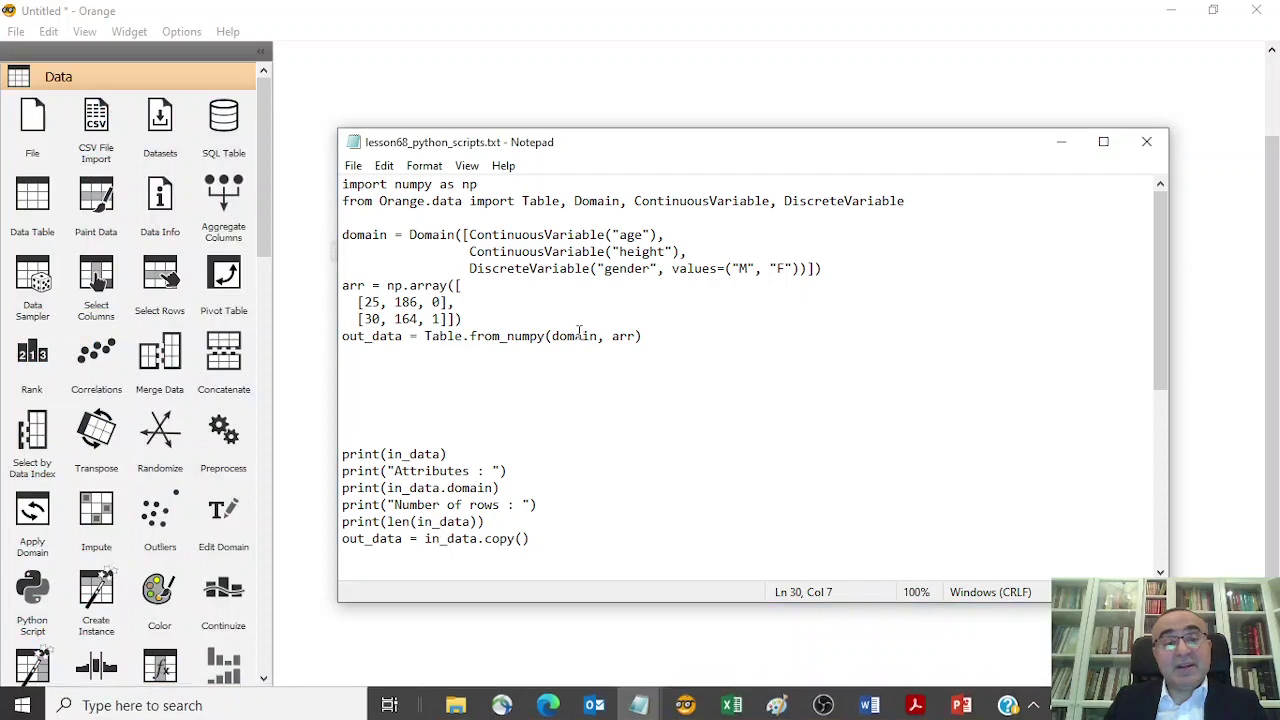
drag(691, 343, 245, 150)
key(ctrl+c)
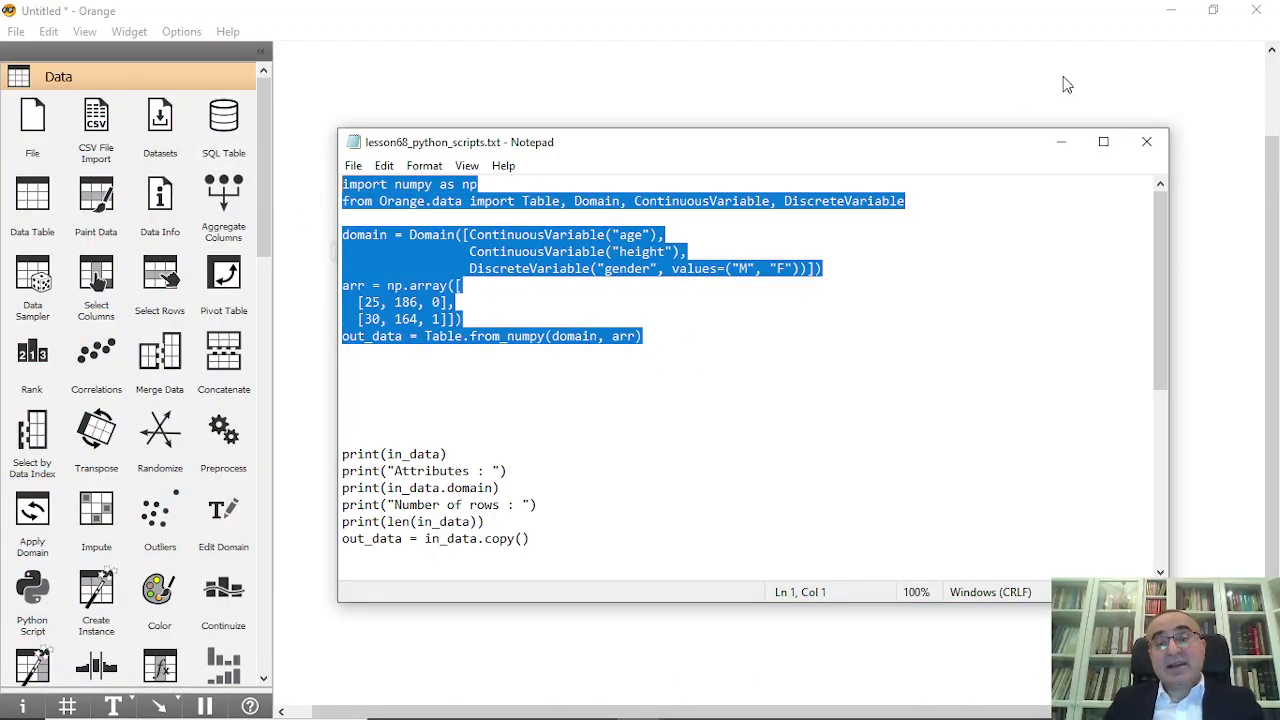
click(1063, 142)
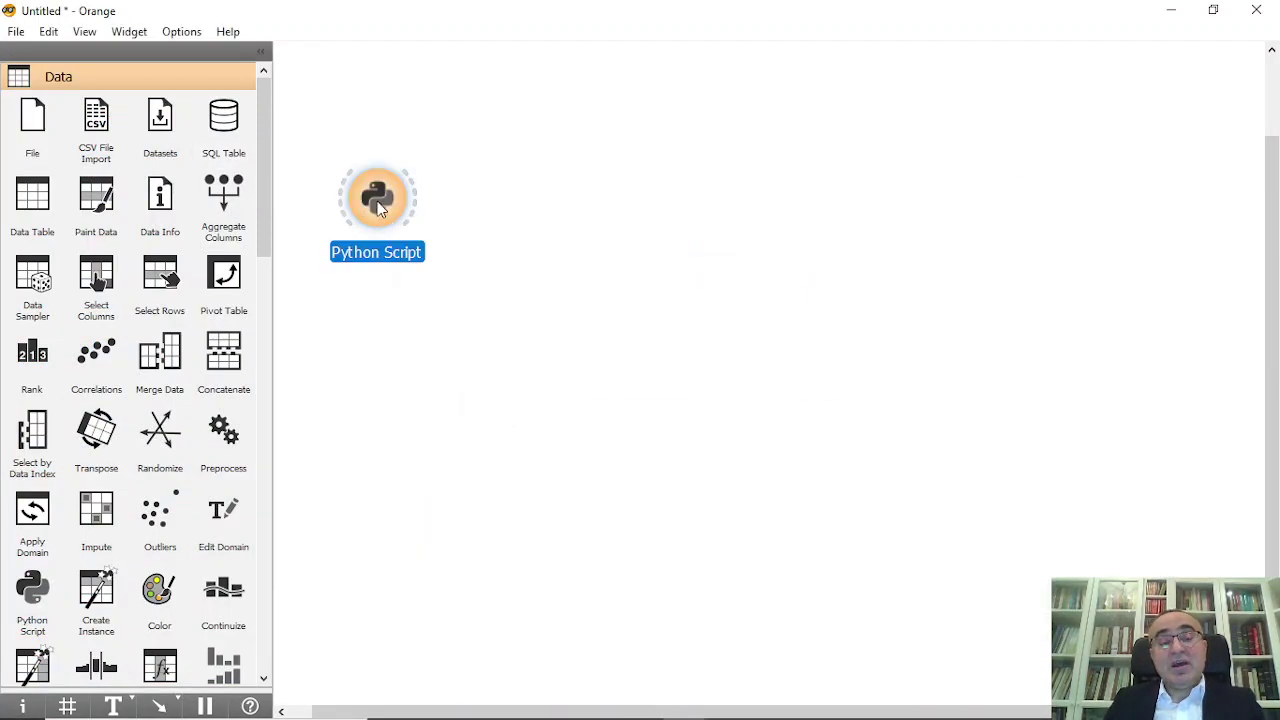
Replace the Python Script code with the pasted age, height and gender table script
double_click(378, 205)
drag(986, 335, 534, 215)
key(ctrl+a)
key(ctrl+v)
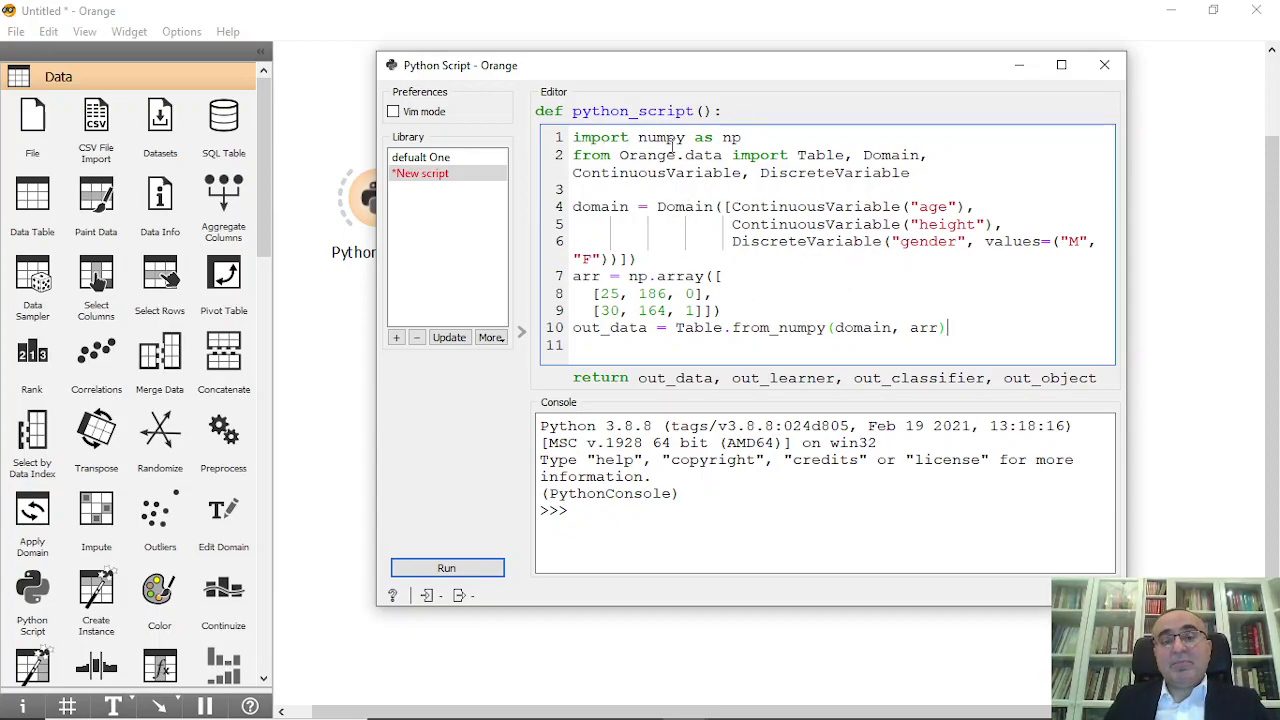
double_click(730, 137)
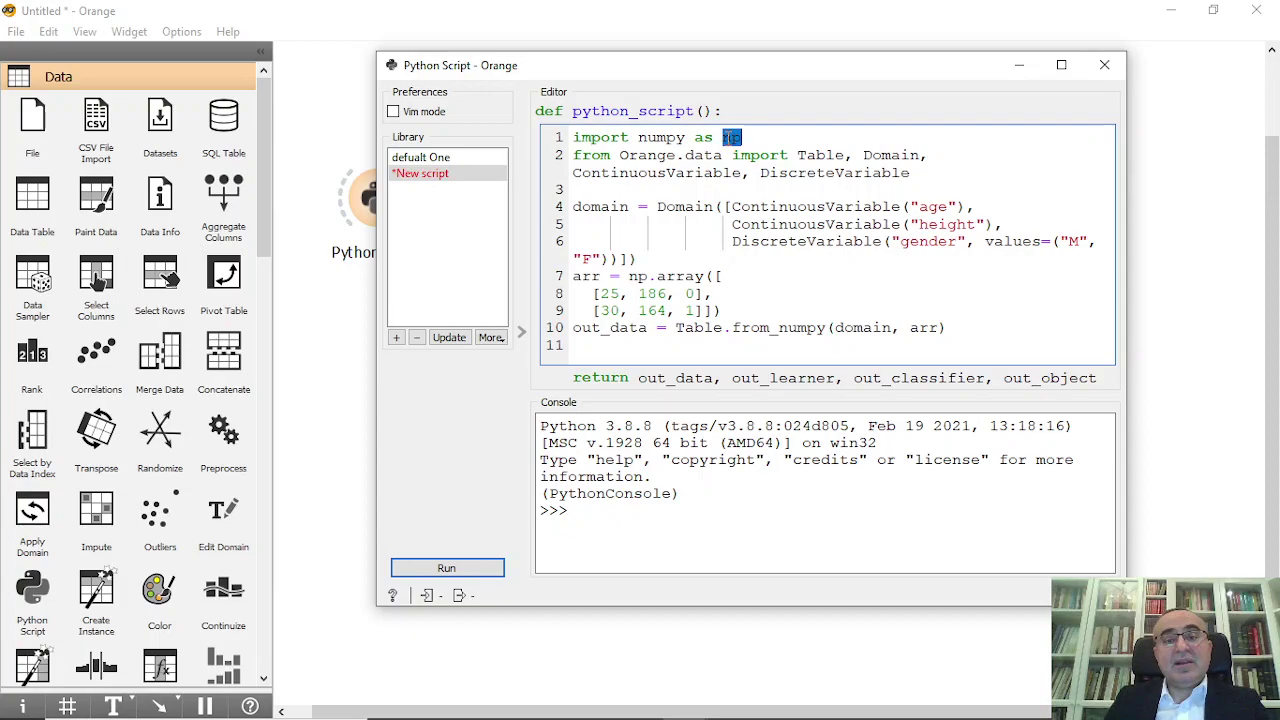
double_click(677, 277)
double_click(639, 277)
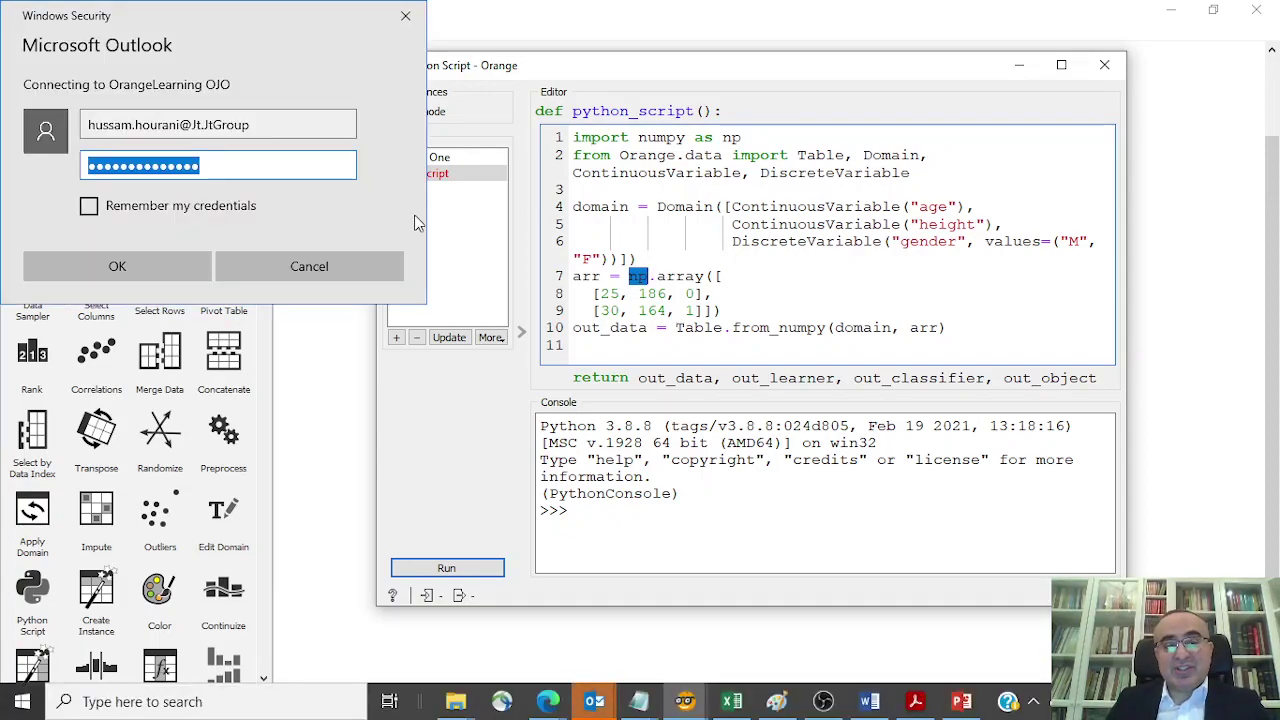
click(376, 258)
click(638, 708)
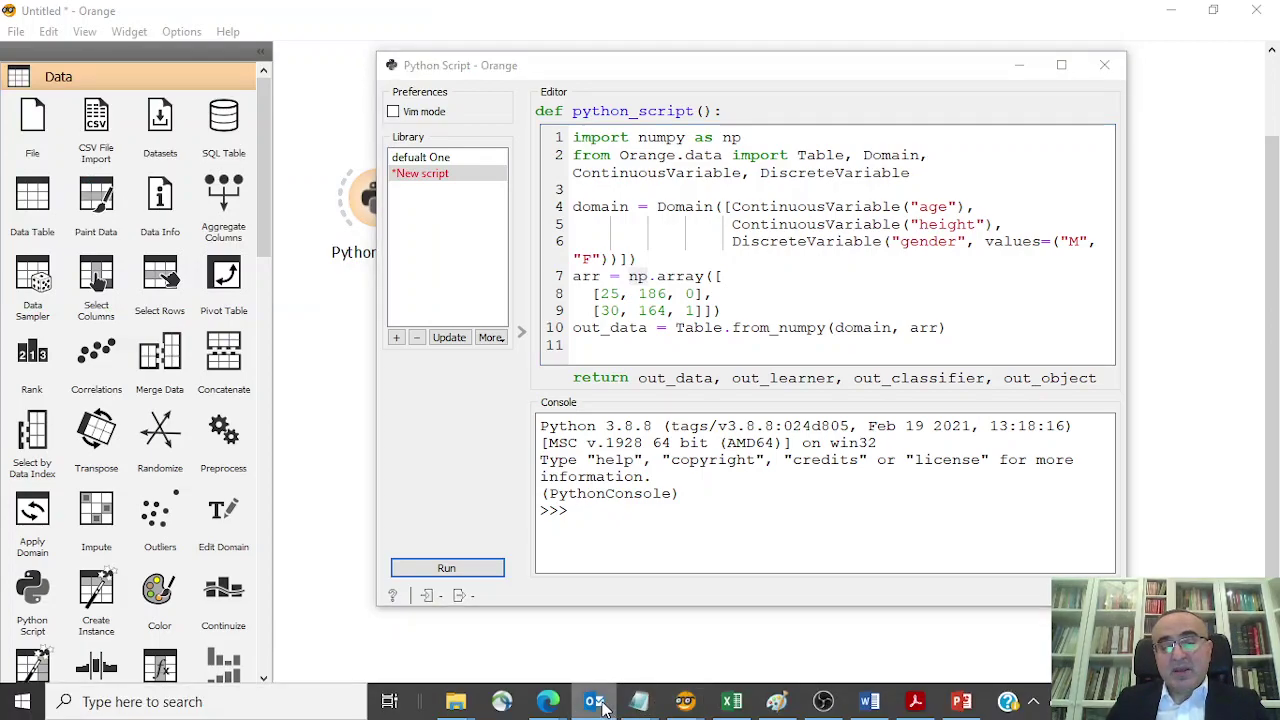
right_click(600, 706)
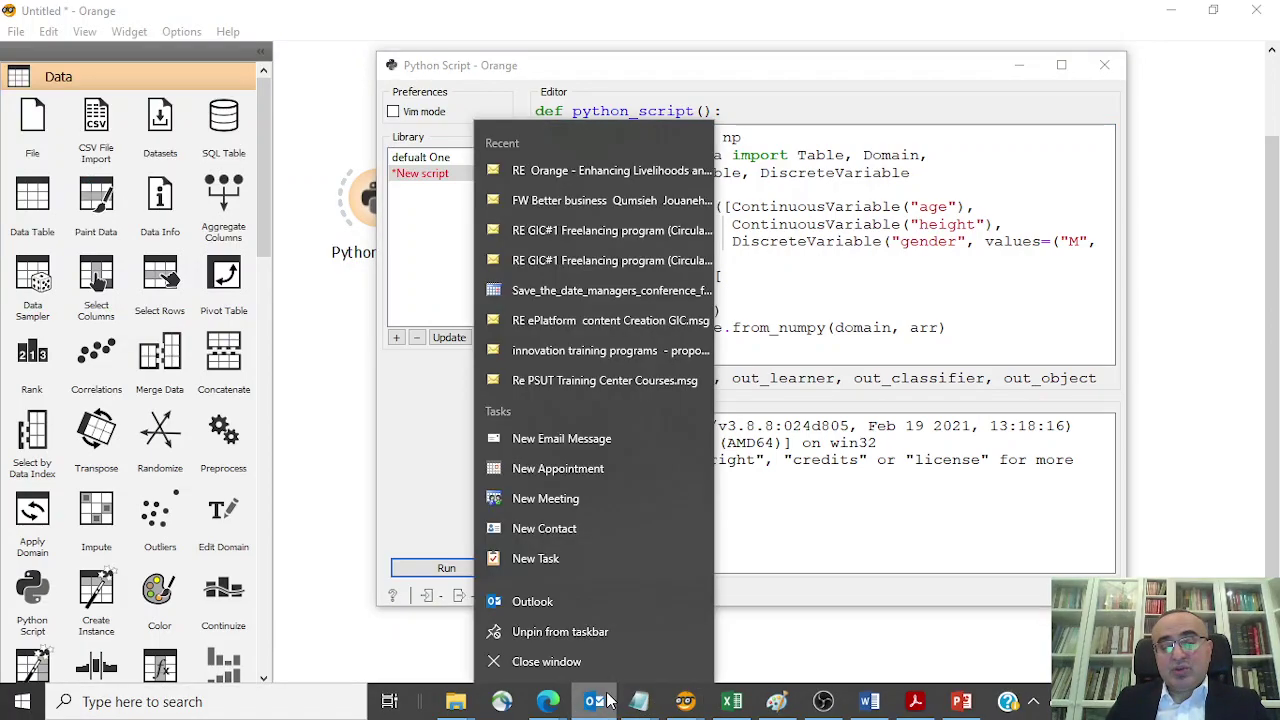
click(565, 652)
click(729, 310)
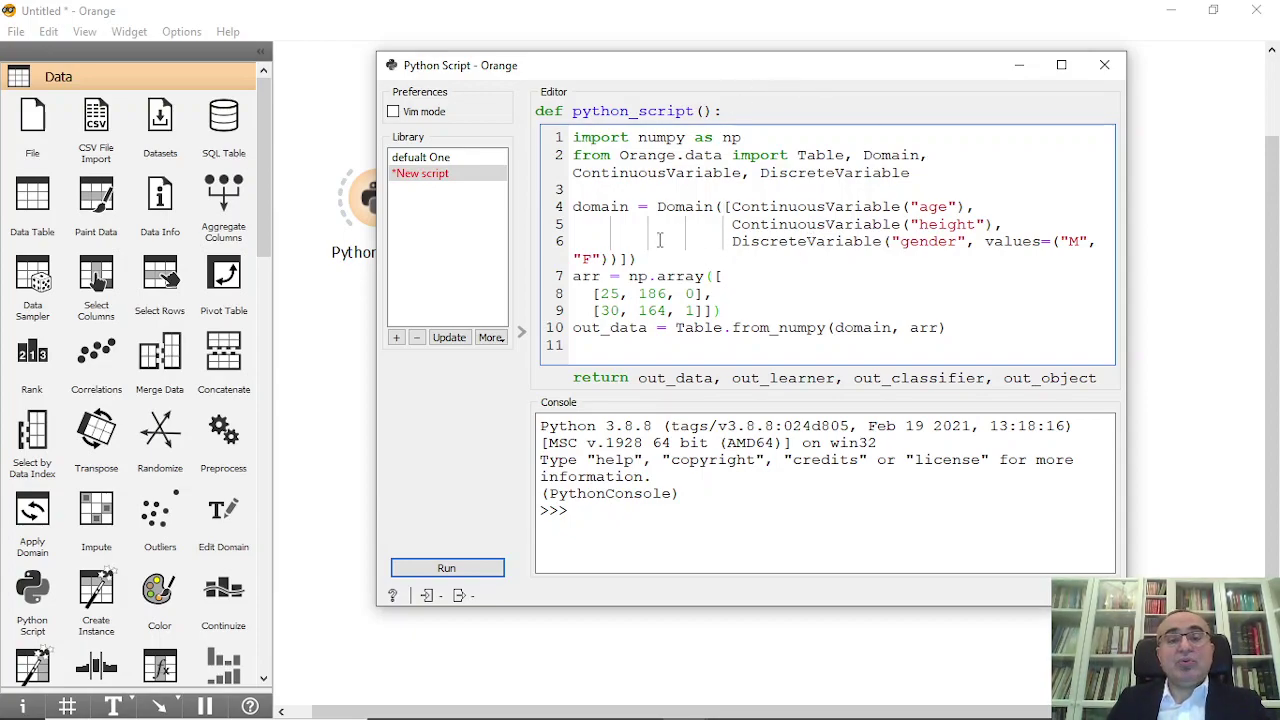
Walk through the Domain definition: continuous age and height, discrete gender
double_click(693, 206)
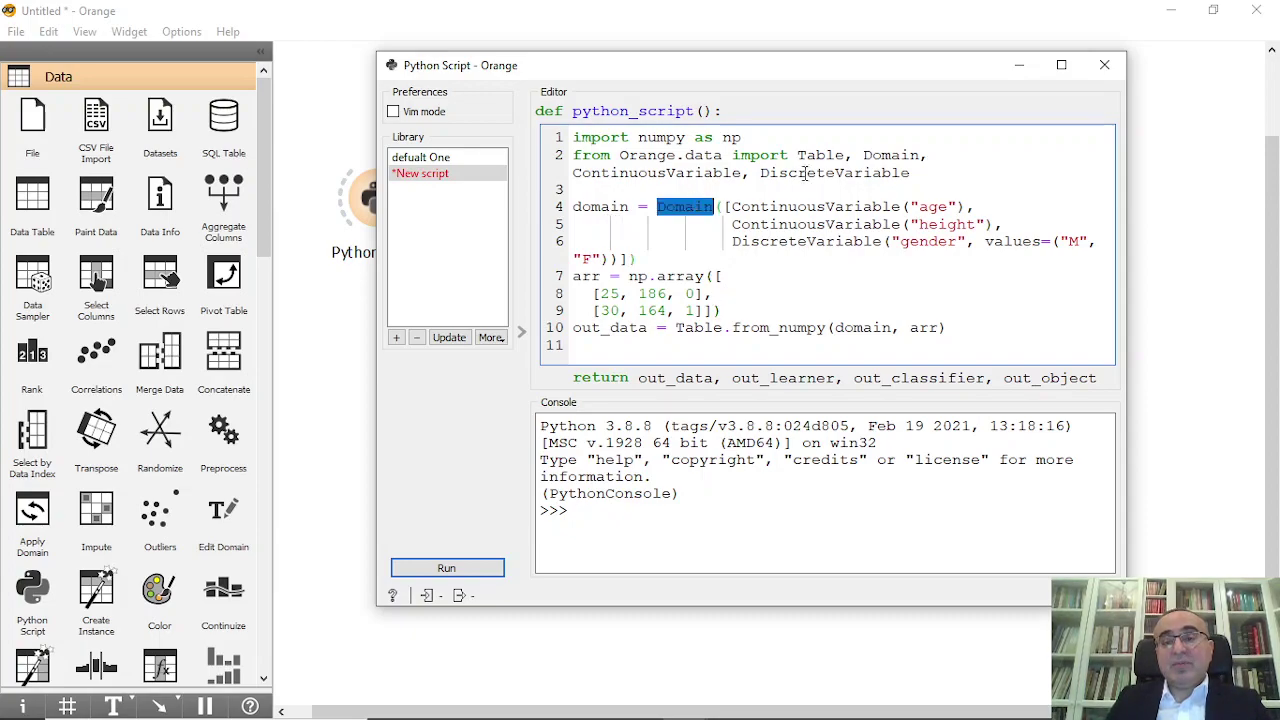
double_click(890, 155)
click(781, 208)
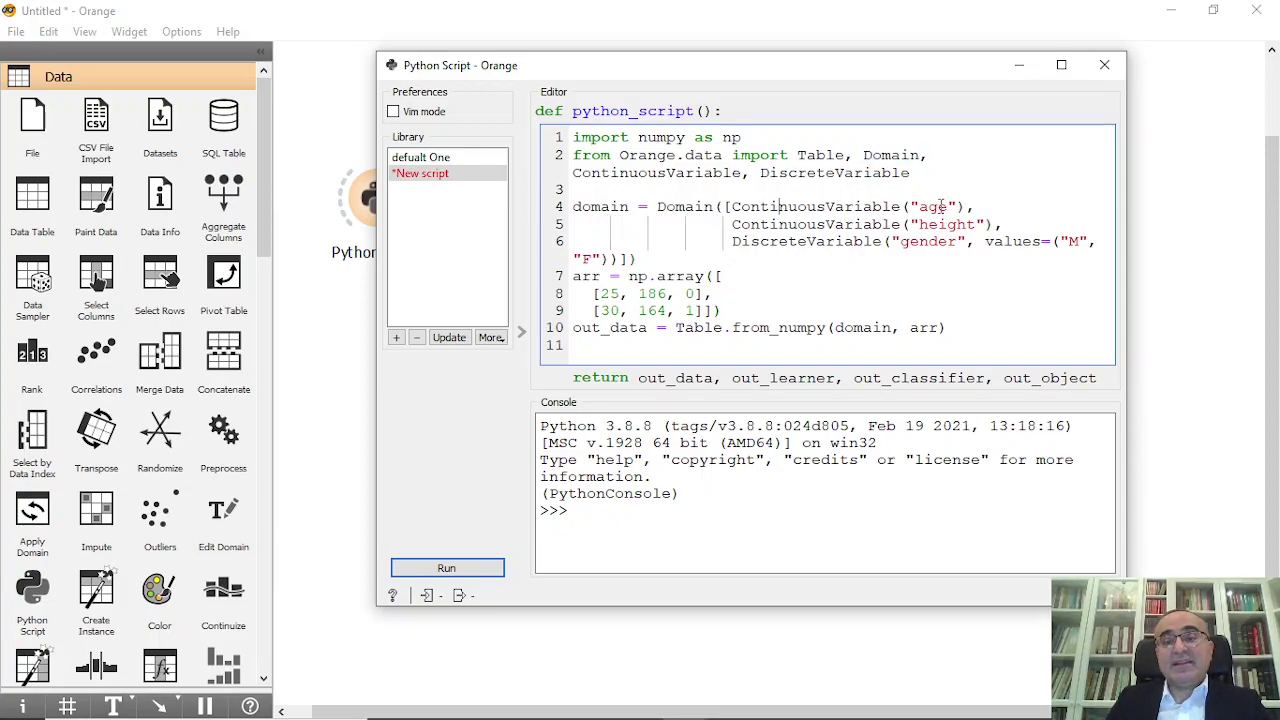
double_click(941, 206)
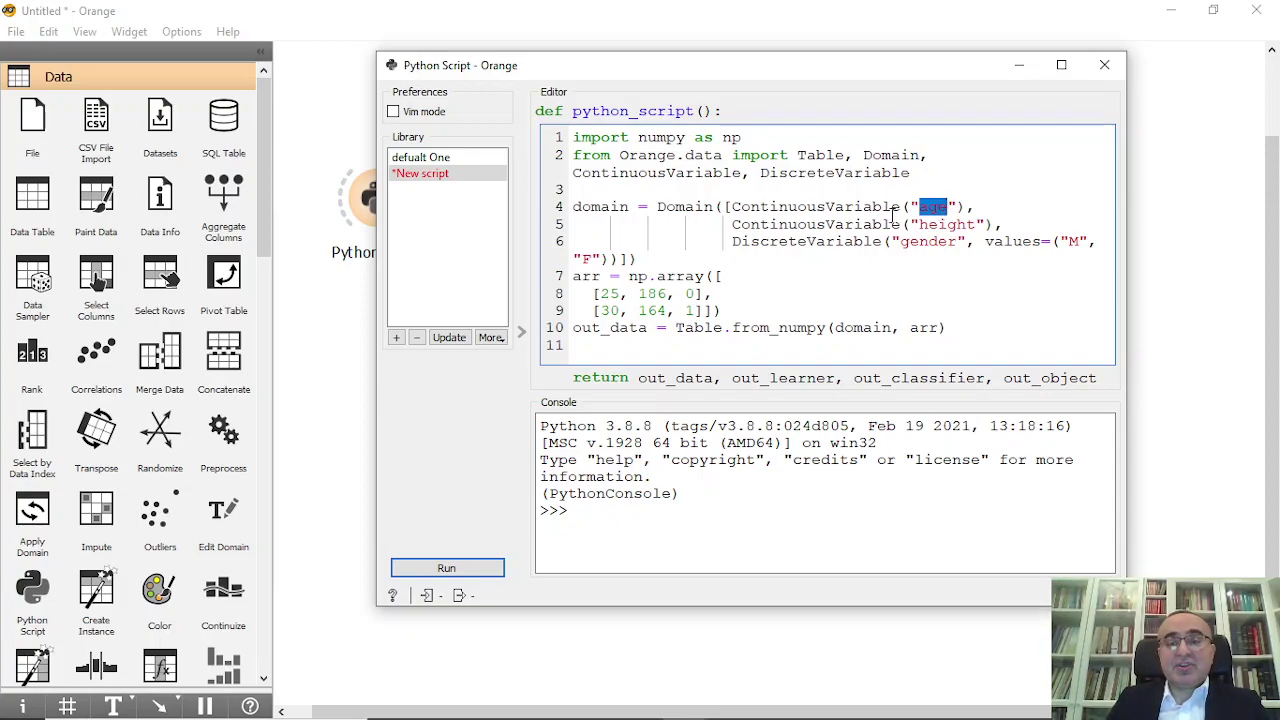
click(938, 226)
double_click(938, 226)
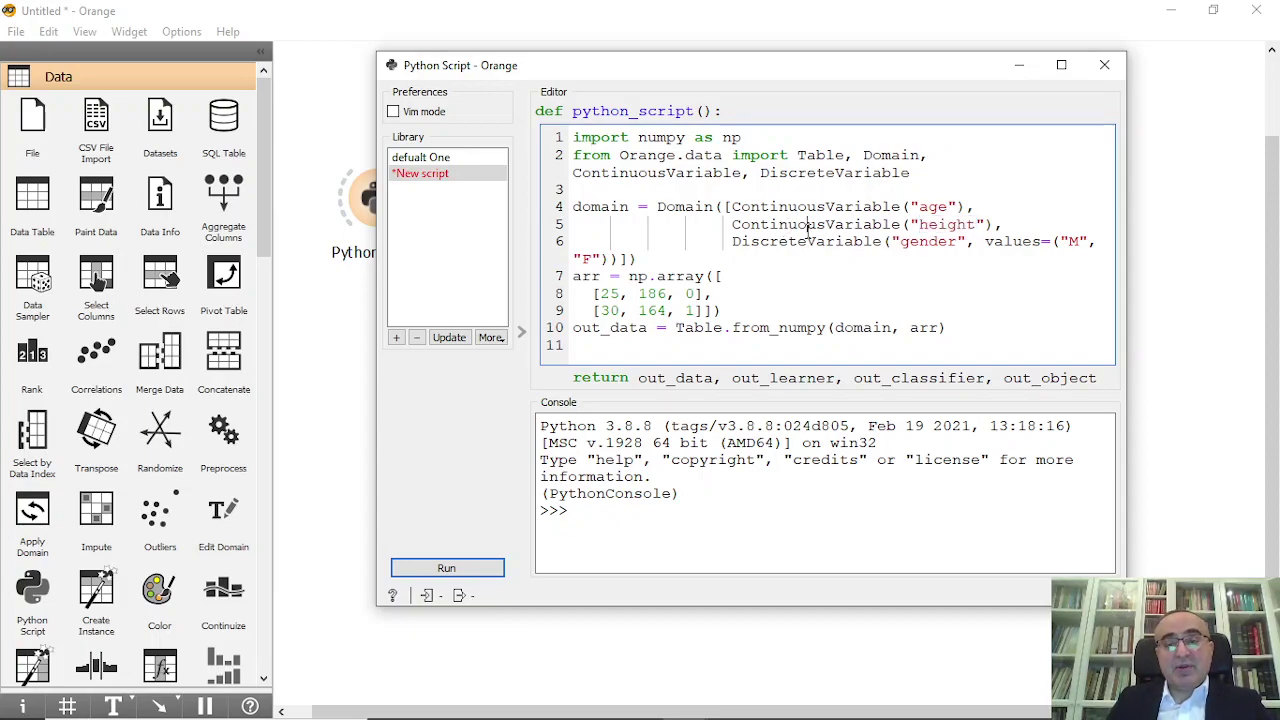
double_click(808, 226)
double_click(801, 242)
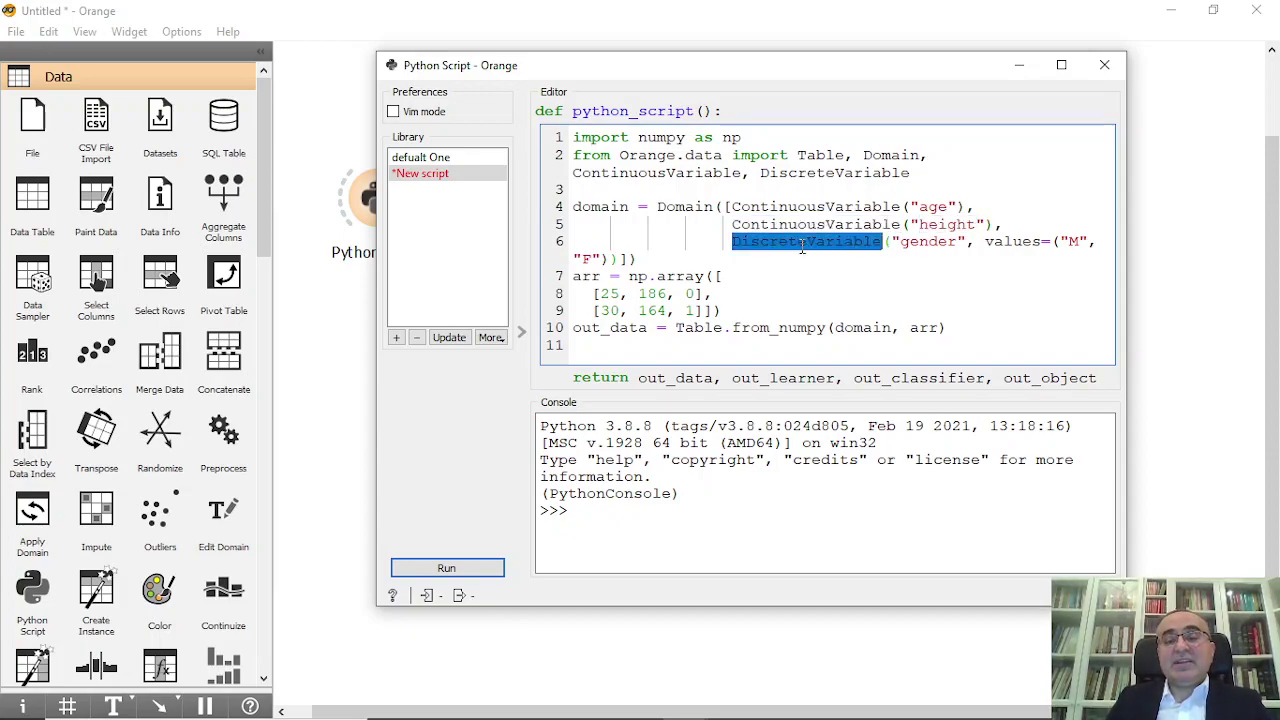
double_click(930, 242)
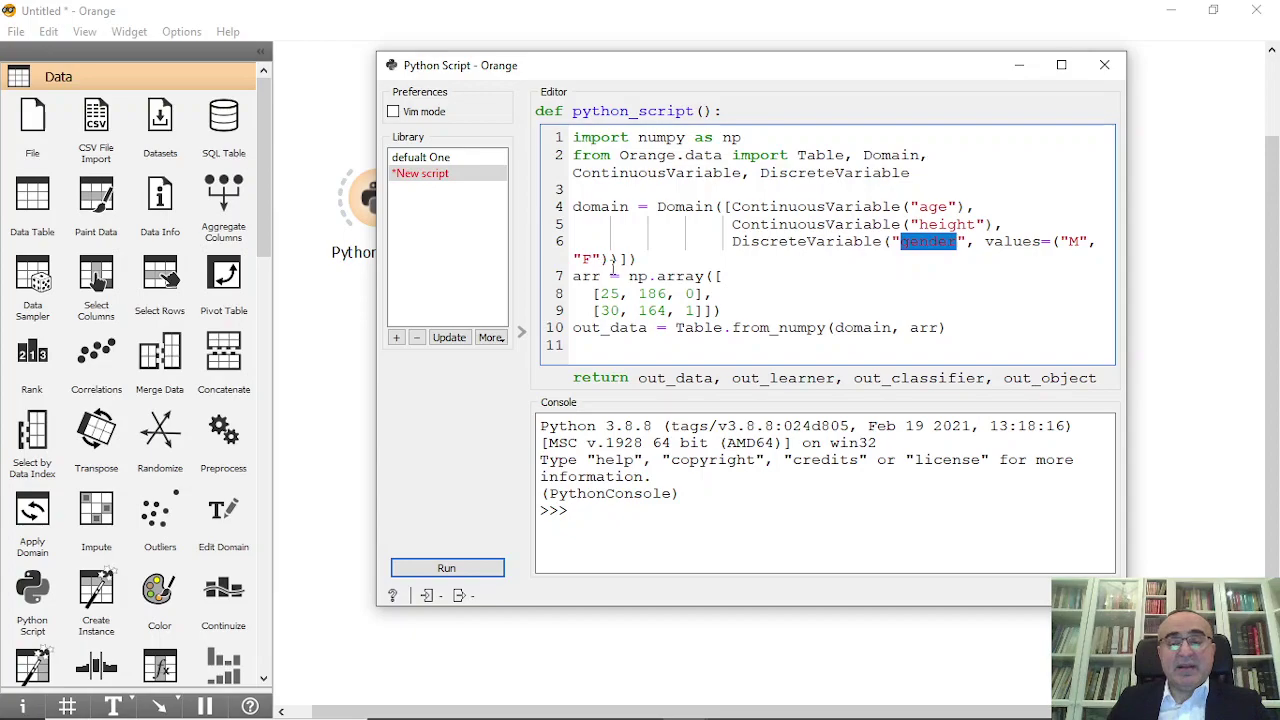
drag(637, 260, 573, 207)
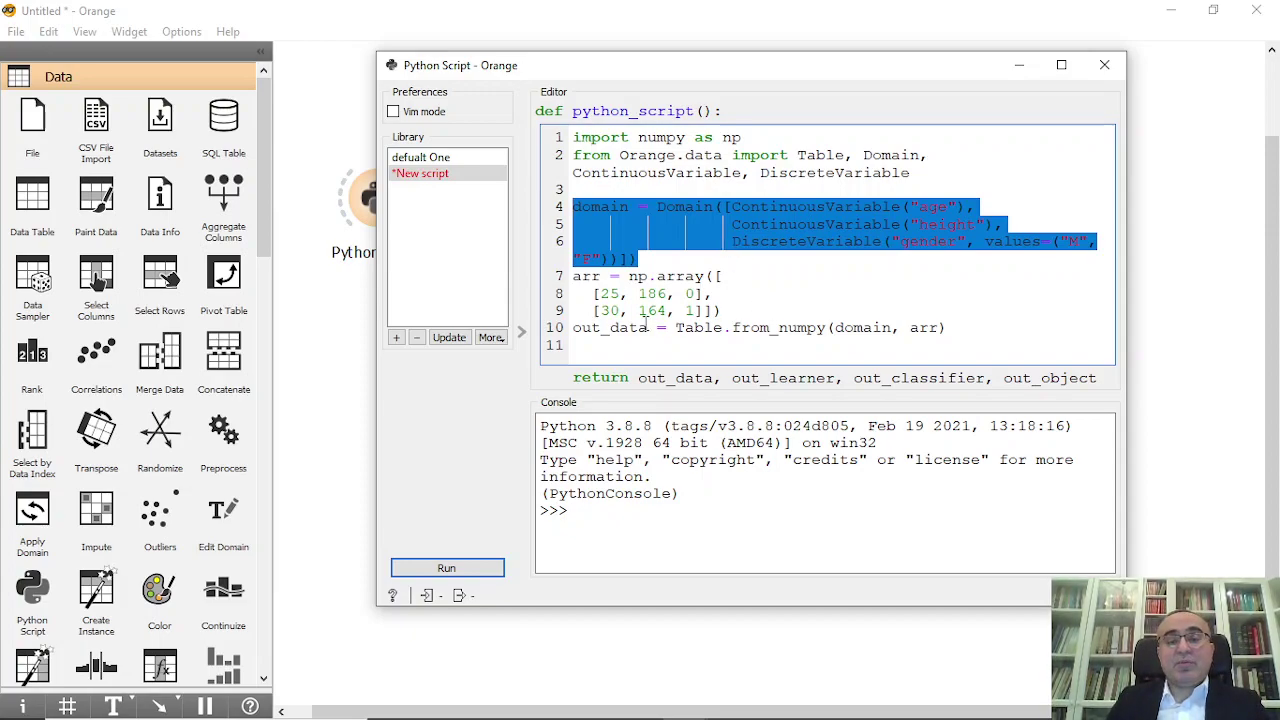
Explain the arr data rows and gender codes, then run the script and close the editor
double_click(591, 279)
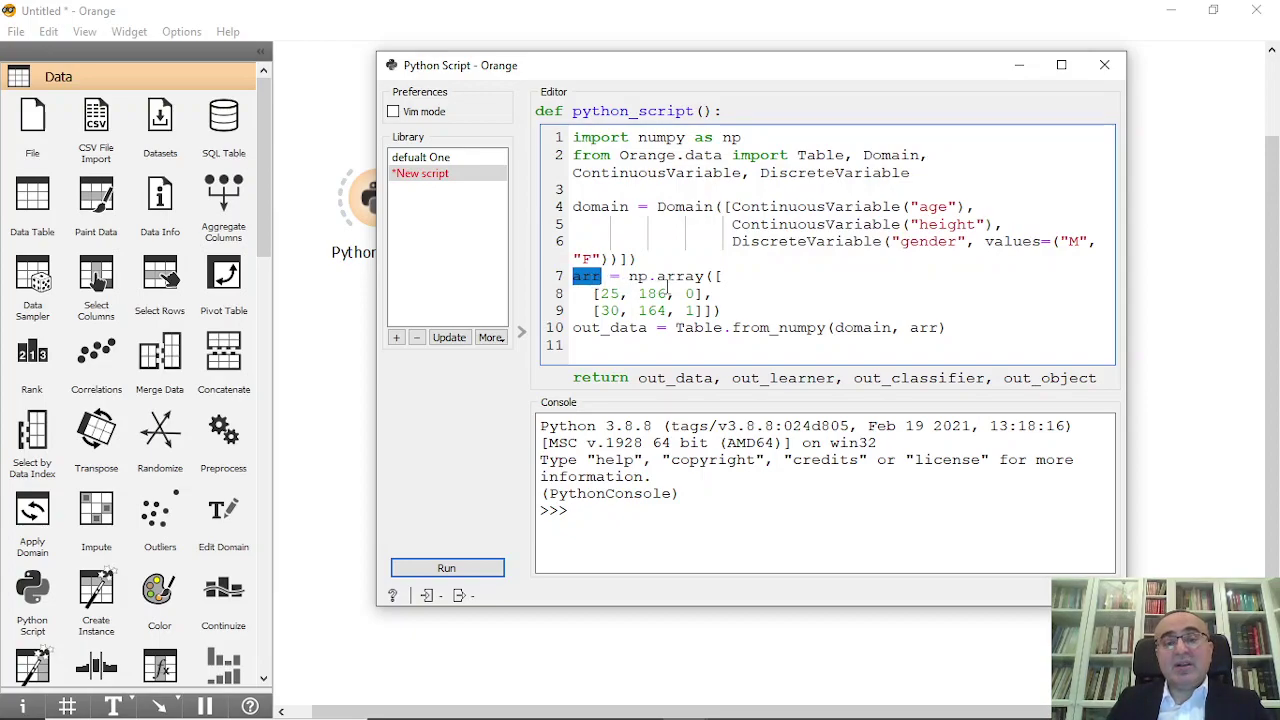
click(610, 294)
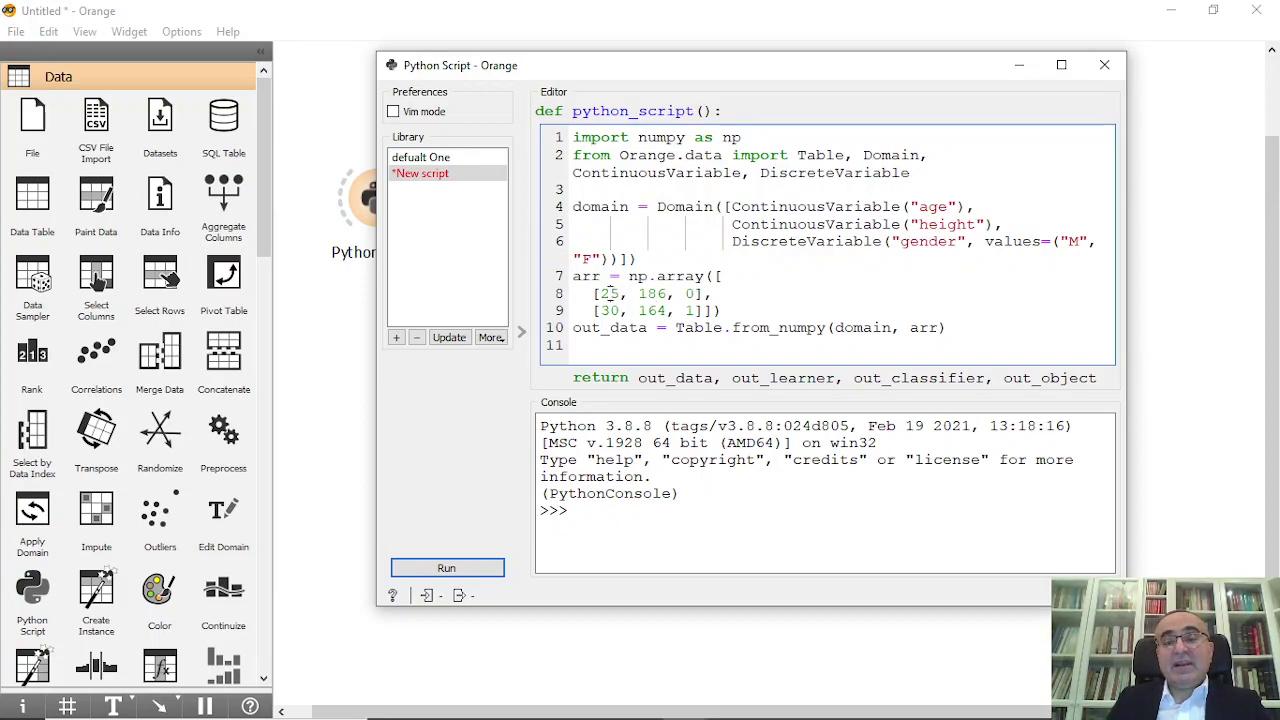
double_click(688, 293)
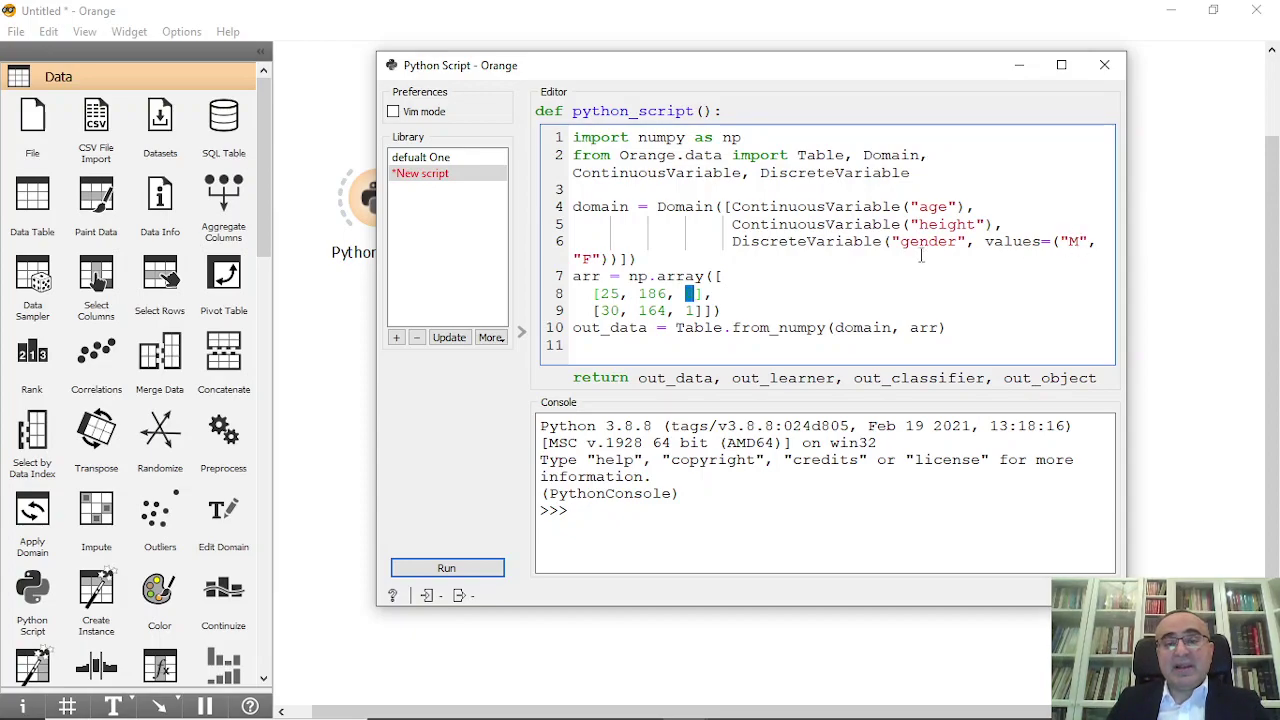
click(688, 293)
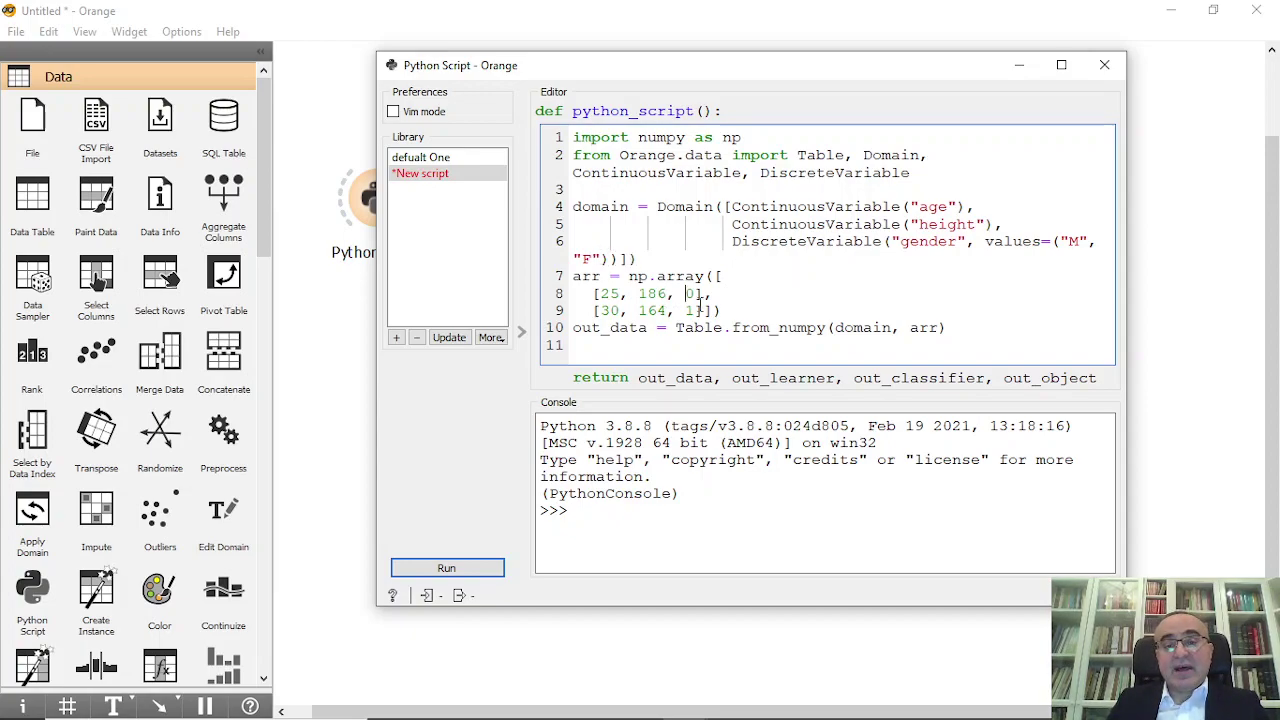
double_click(587, 259)
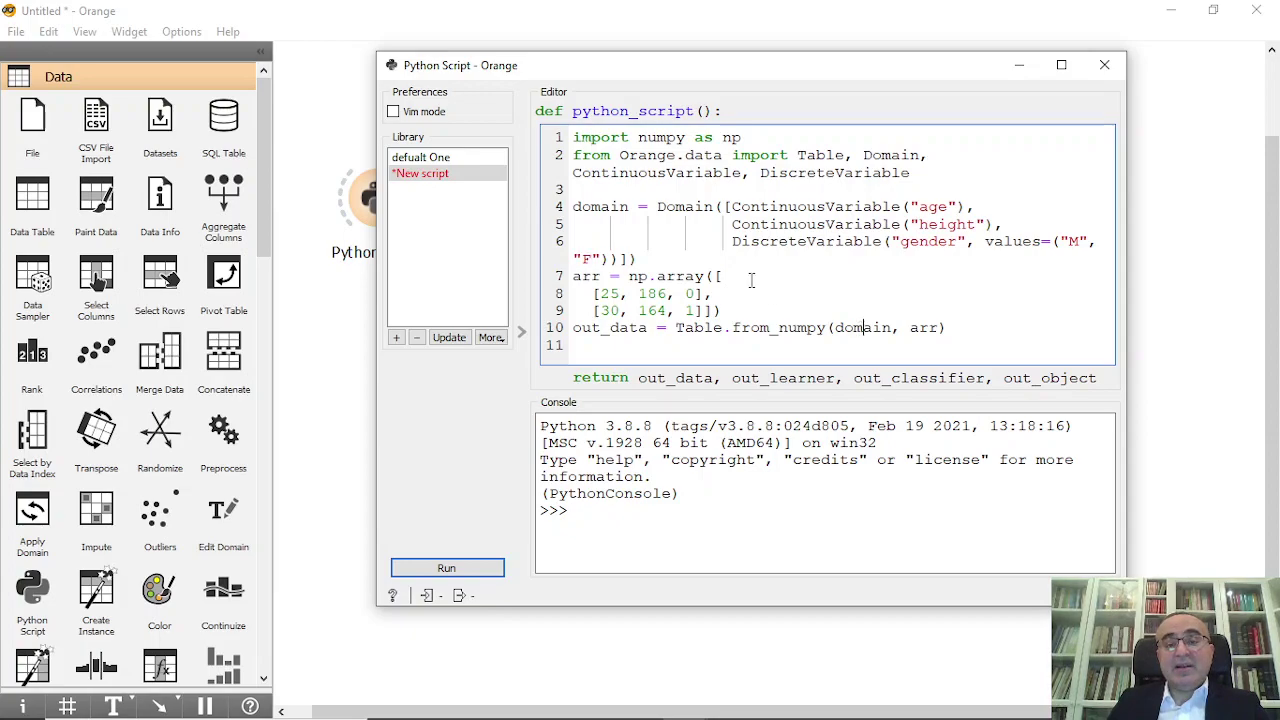
double_click(597, 207)
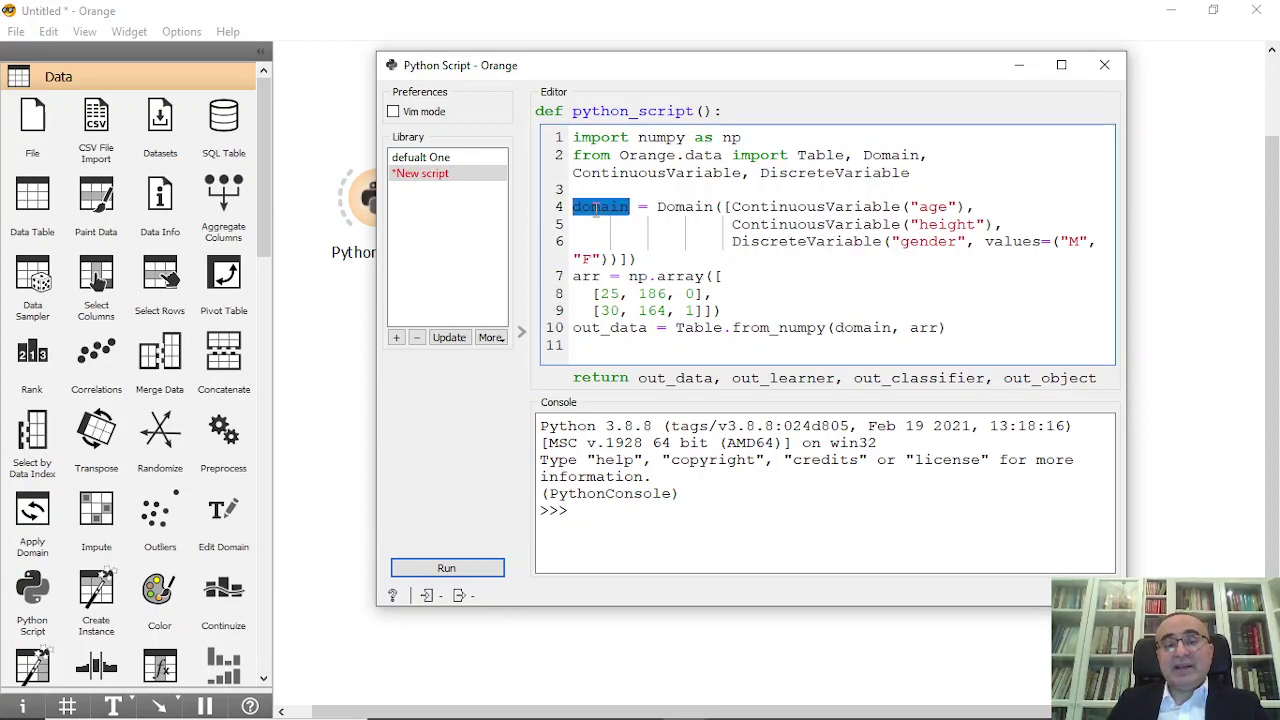
double_click(926, 327)
drag(613, 293, 720, 311)
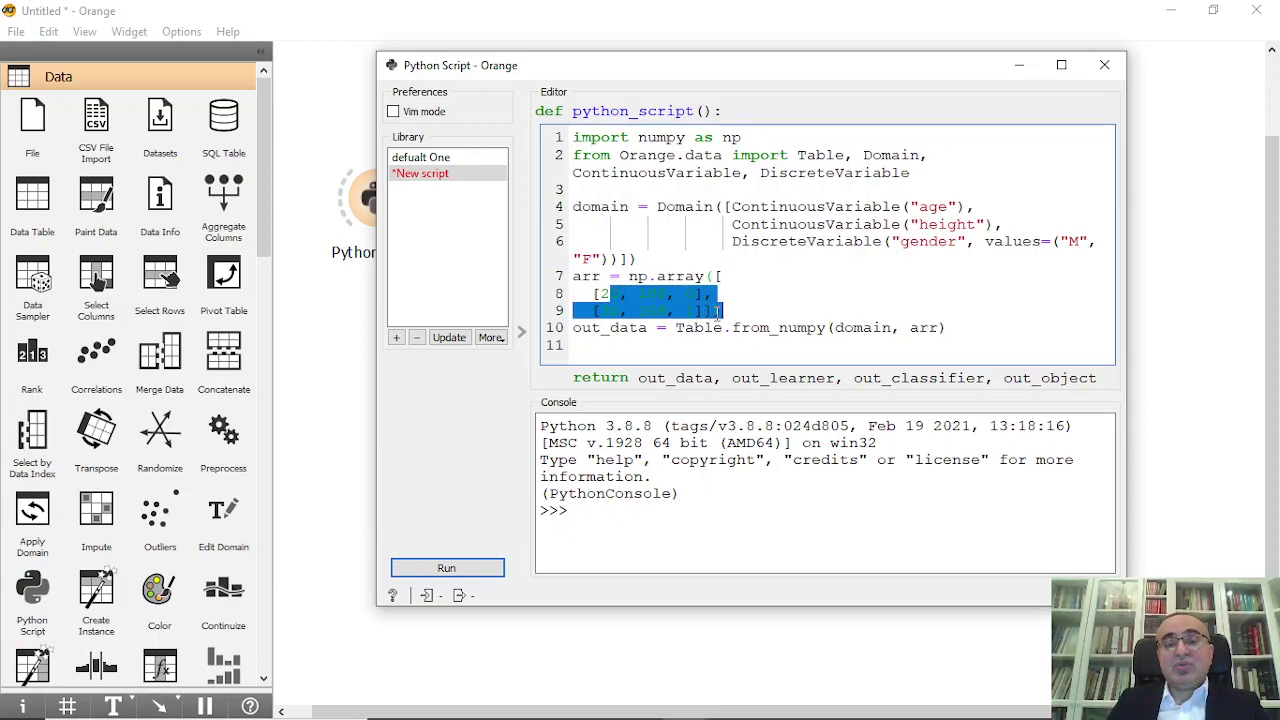
click(720, 311)
click(490, 568)
click(1112, 70)
Connect a new Data Table to the Python Script output
drag(416, 200, 654, 137)
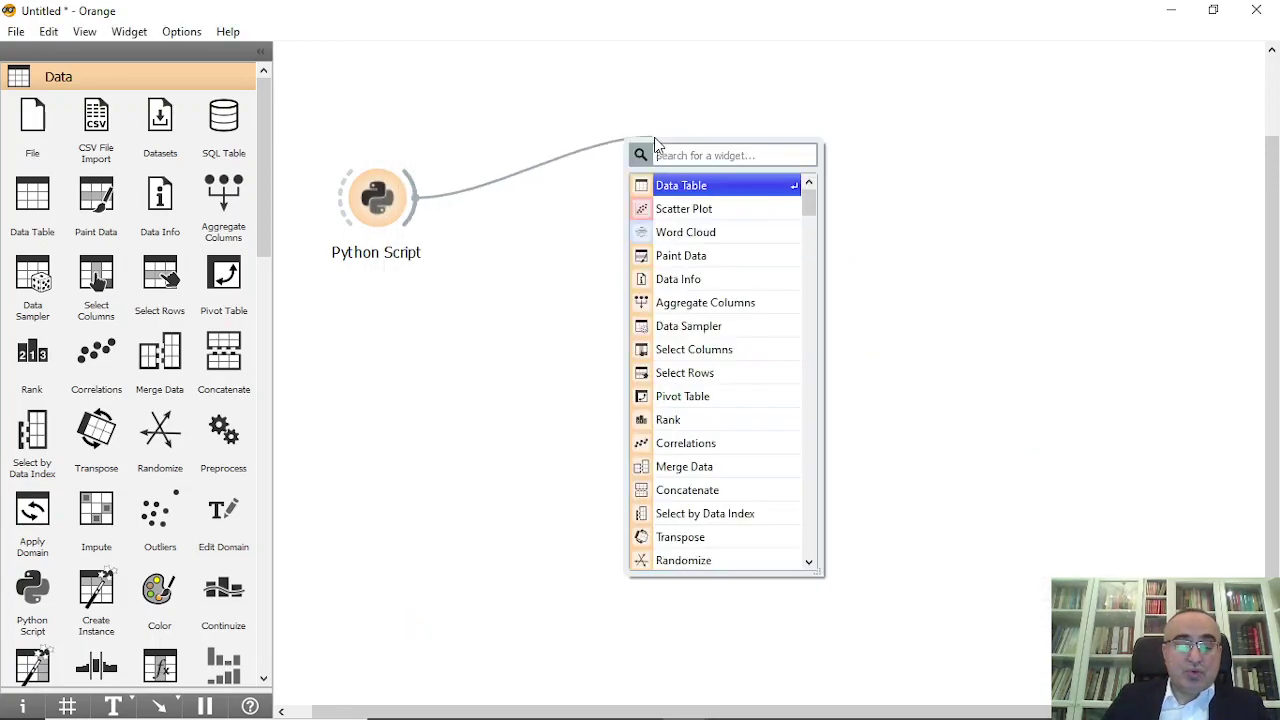
text(data)
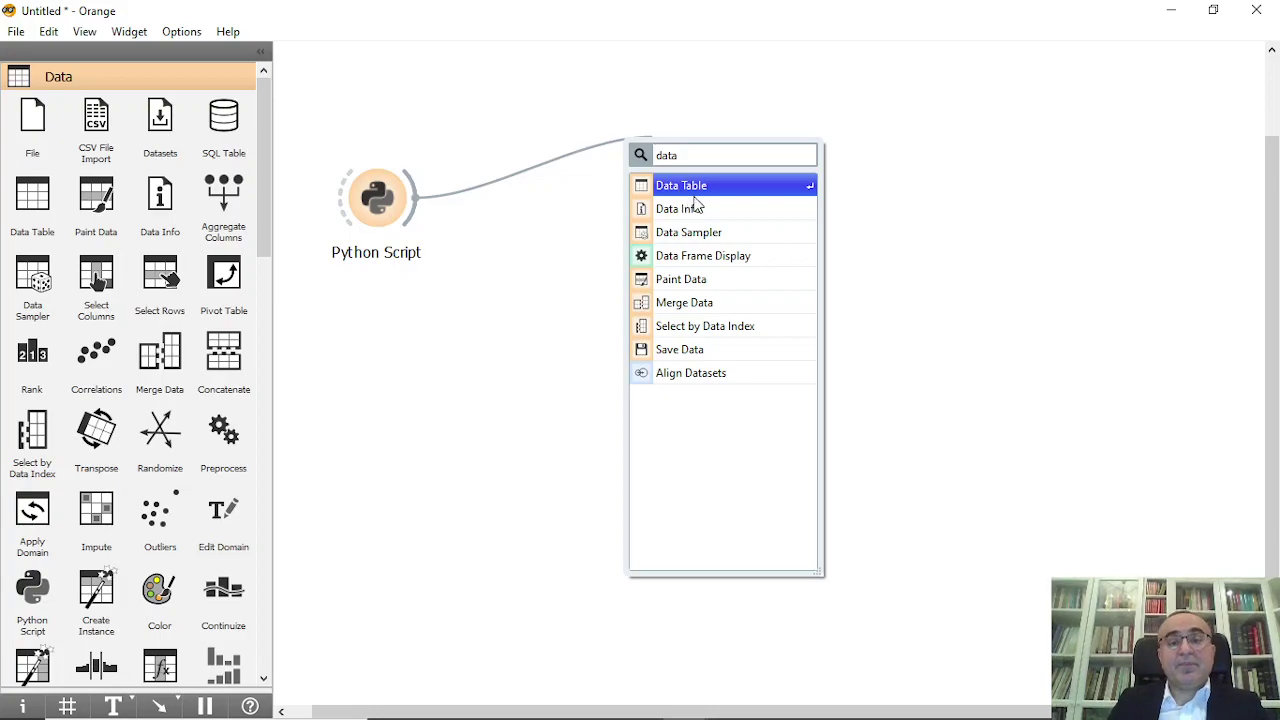
key(Return)
click(716, 452)
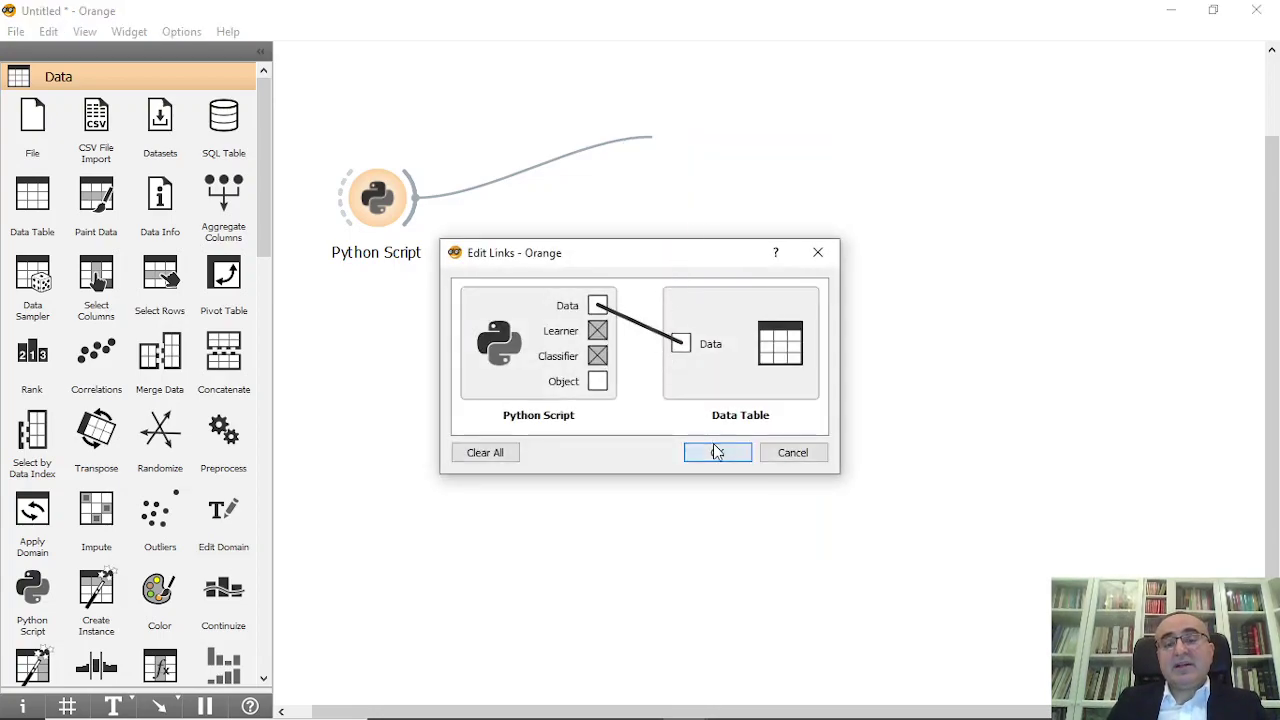
Inspect the Data Table's two age, height and gender rows by selecting them
double_click(697, 144)
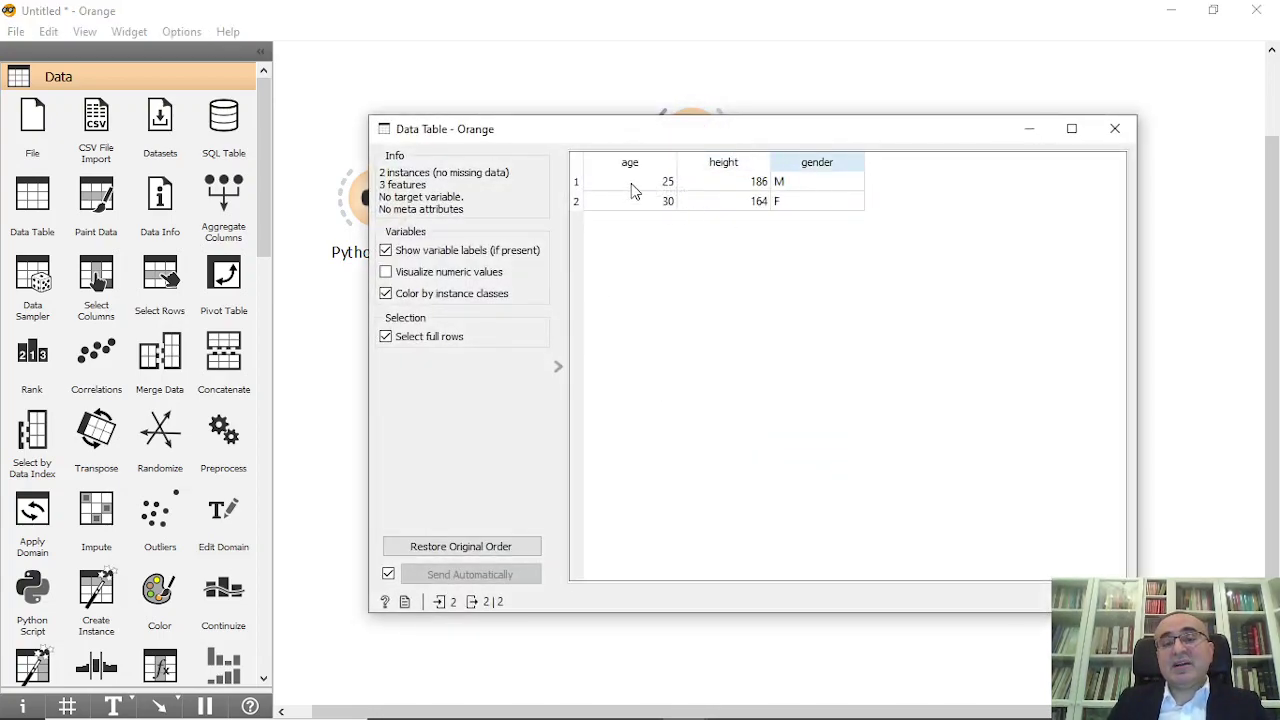
drag(632, 185, 632, 203)
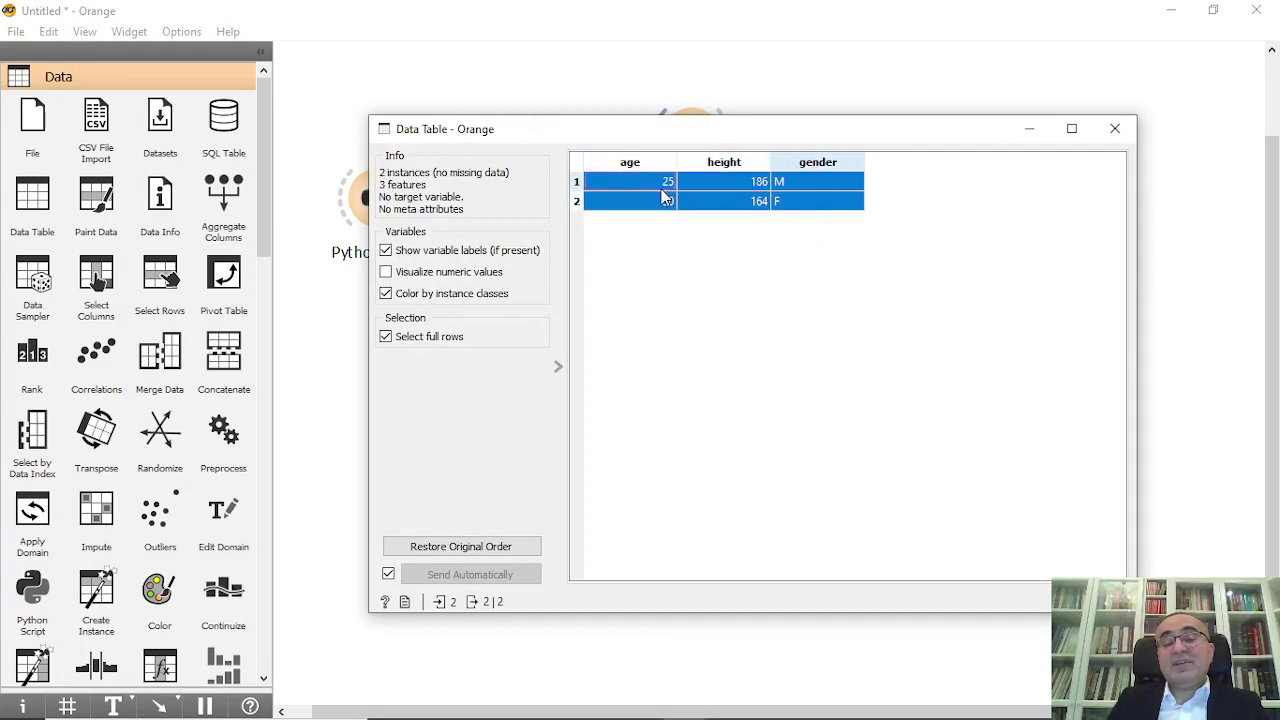
click(665, 200)
click(702, 186)
click(709, 204)
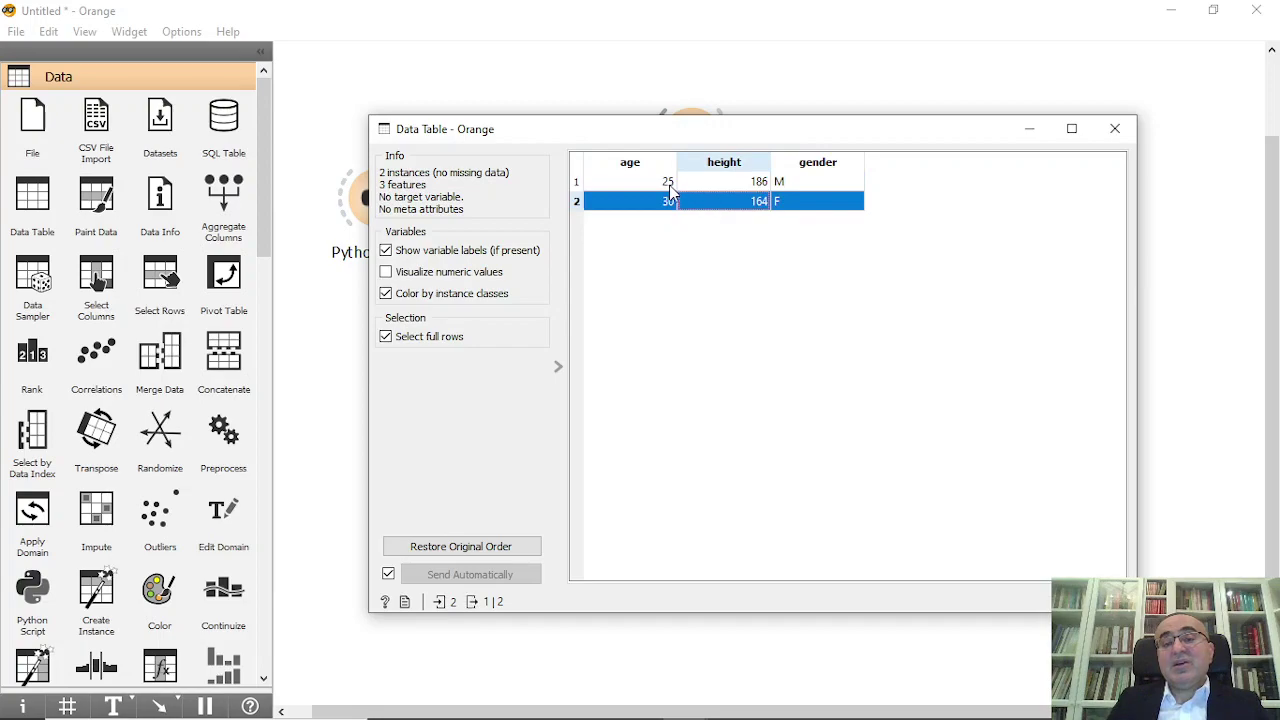
click(786, 187)
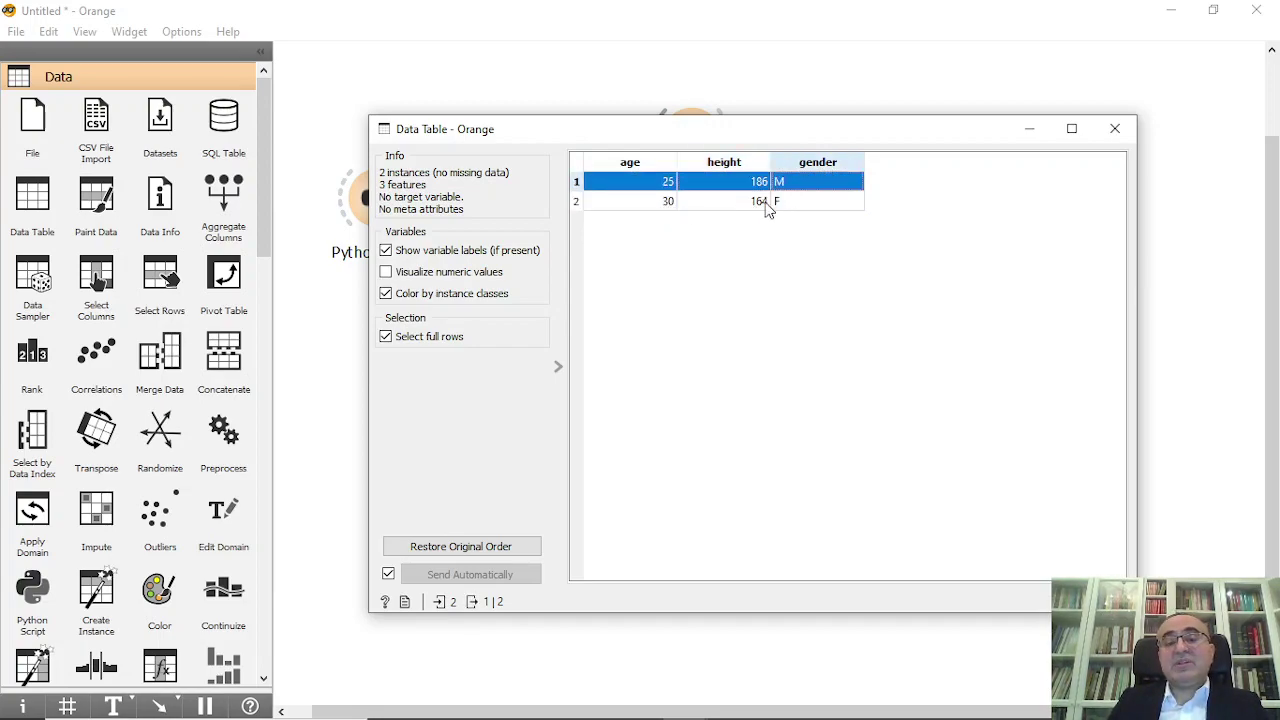
click(790, 204)
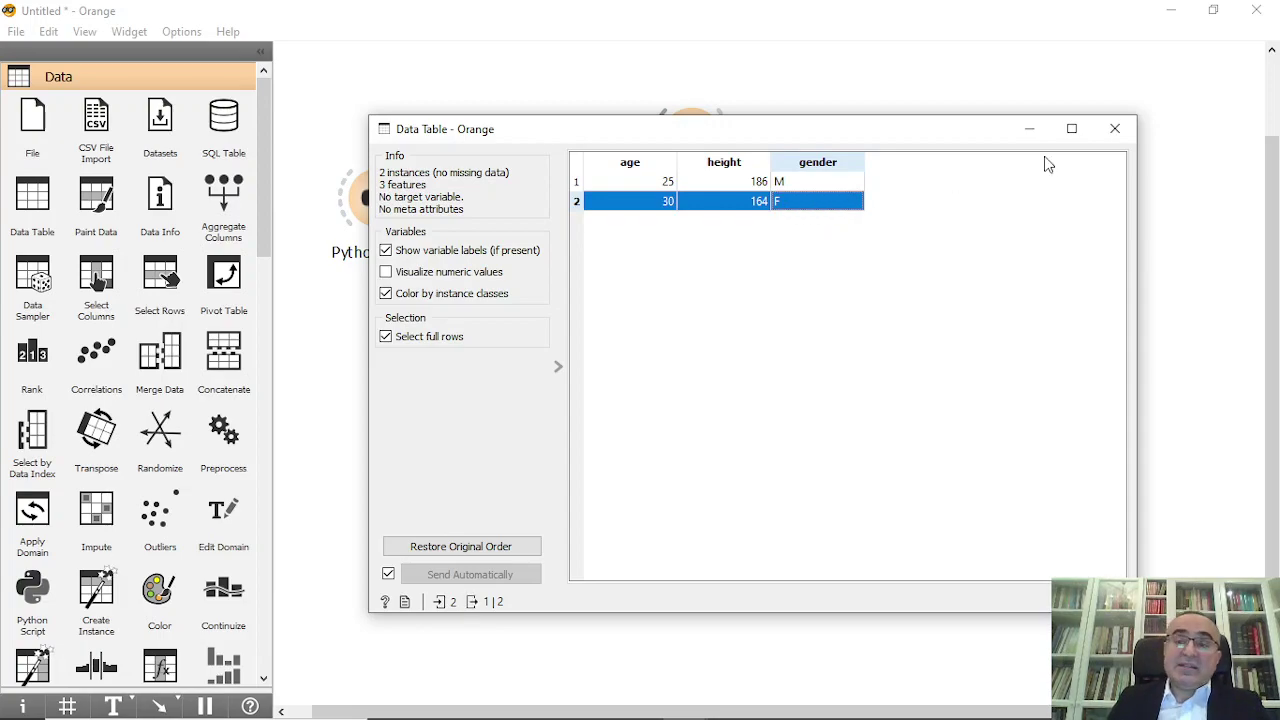
click(1116, 130)
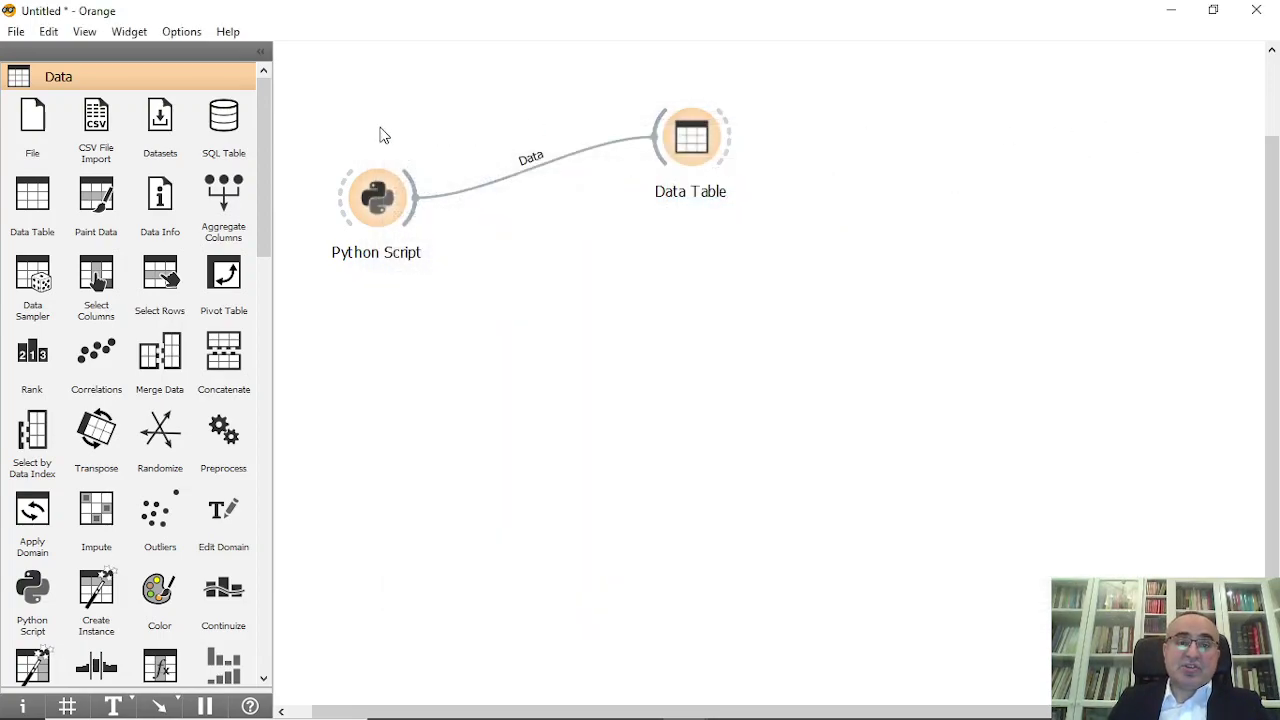
double_click(380, 188)
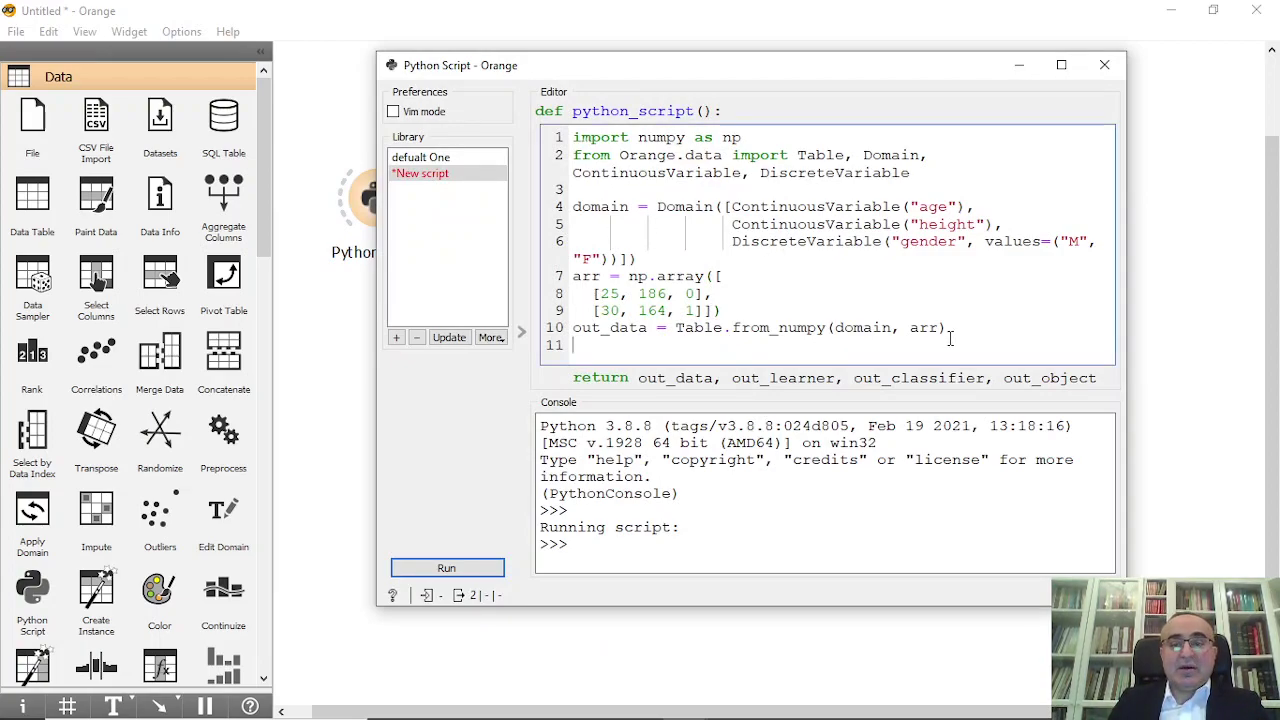
drag(957, 335, 412, 118)
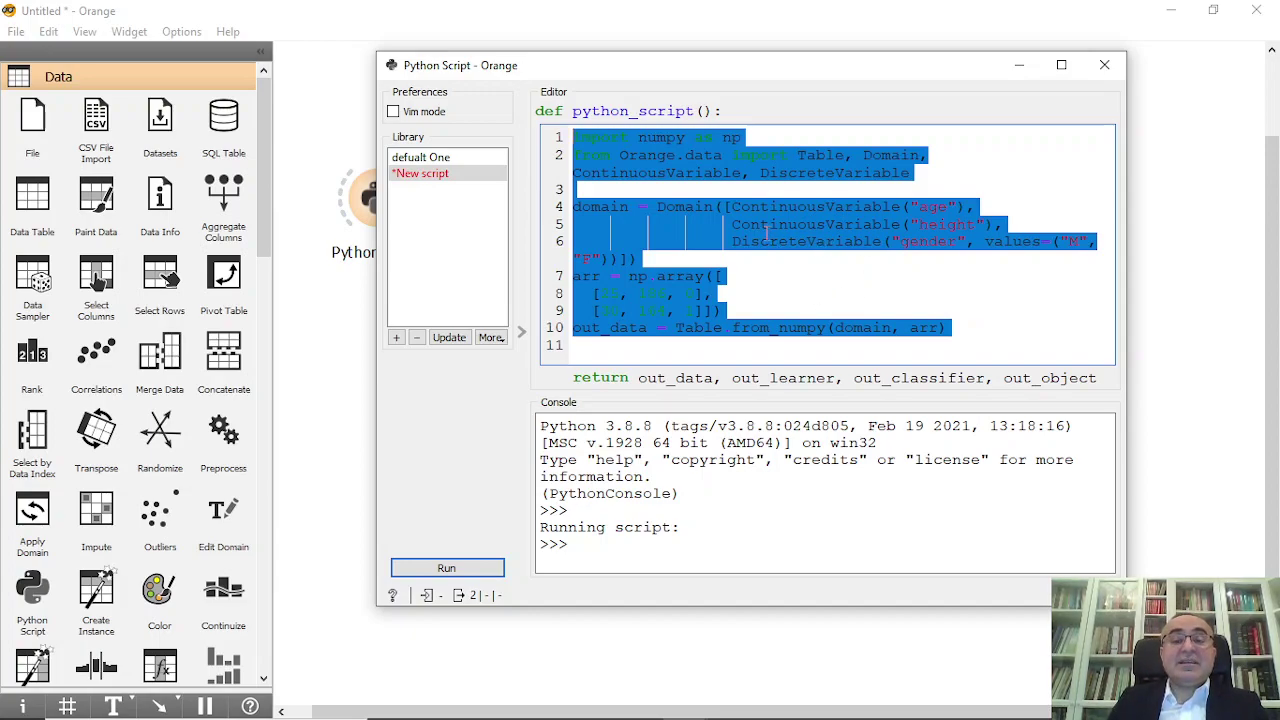
click(1104, 64)
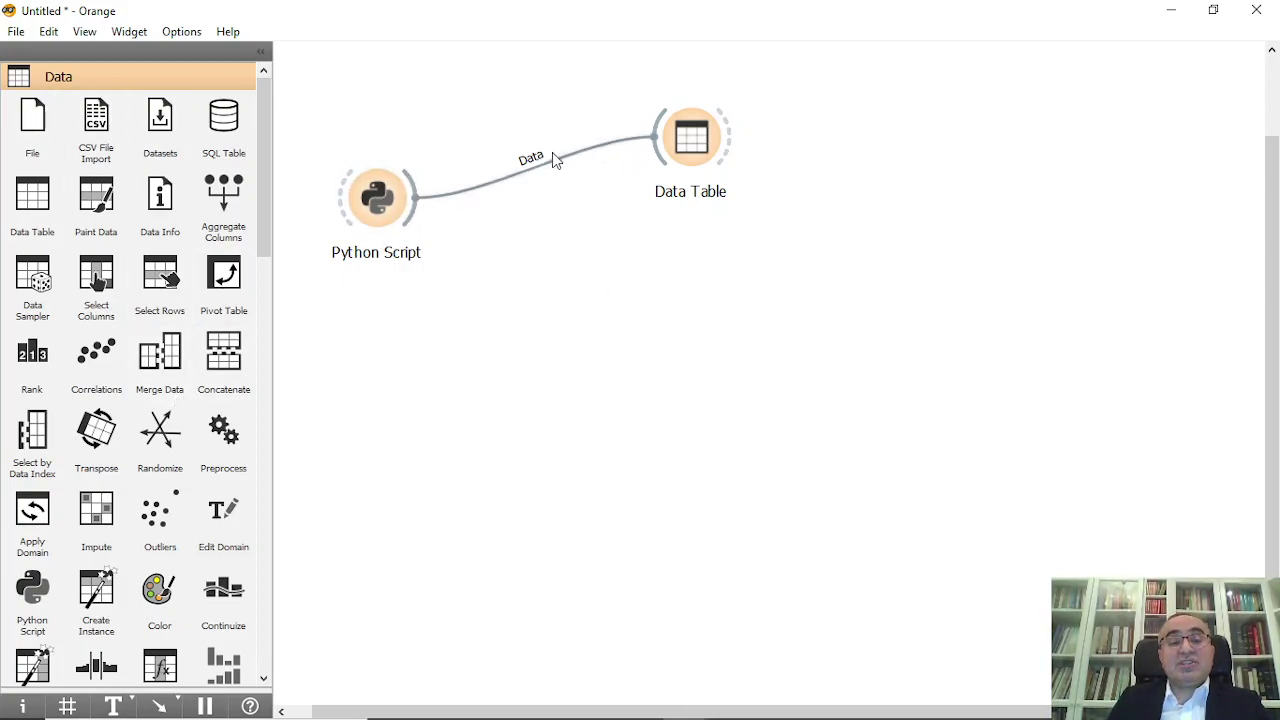
Connect a Scatter Plot to the Python Script output
double_click(708, 148)
click(1114, 126)
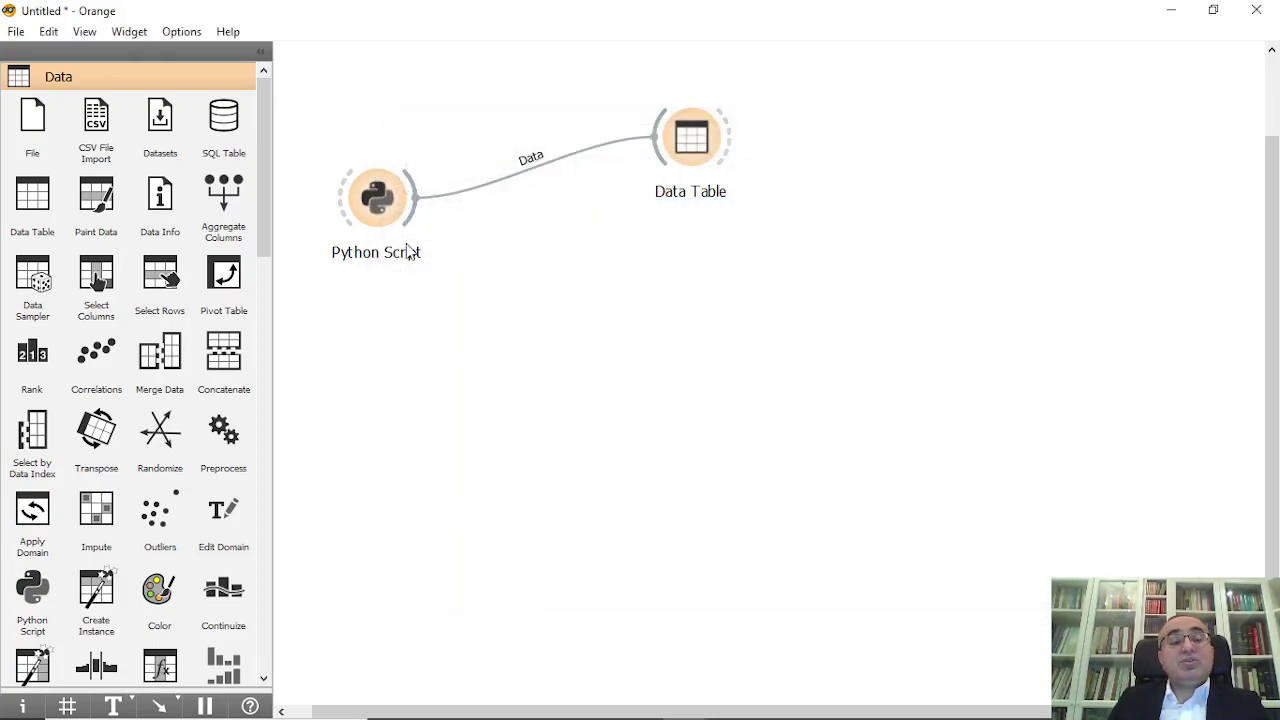
drag(410, 222, 686, 240)
text(sc)
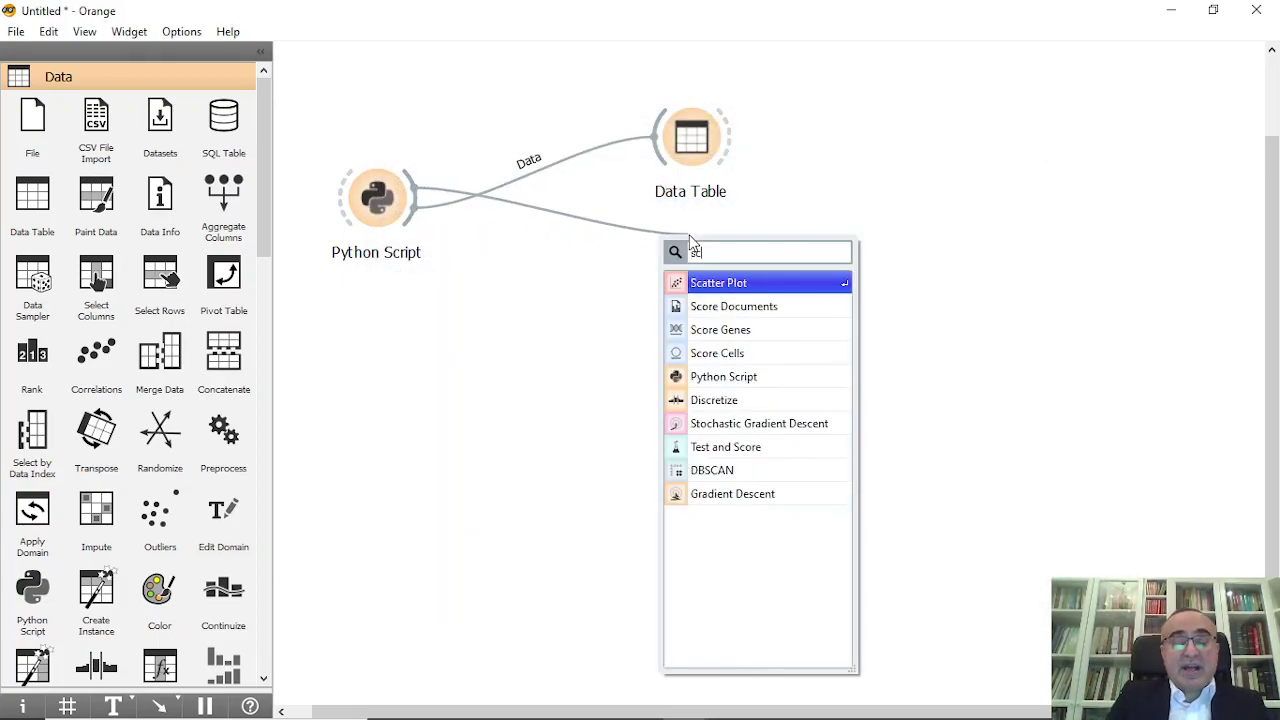
text(at)
click(733, 283)
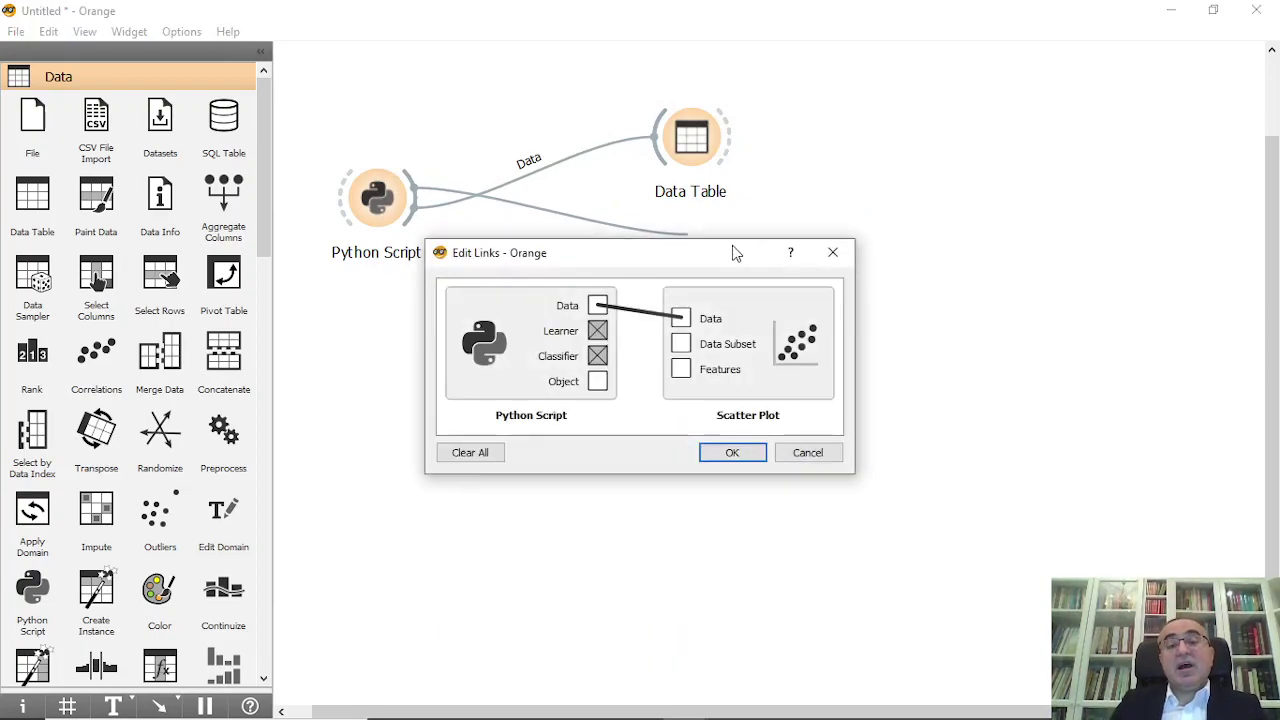
click(738, 453)
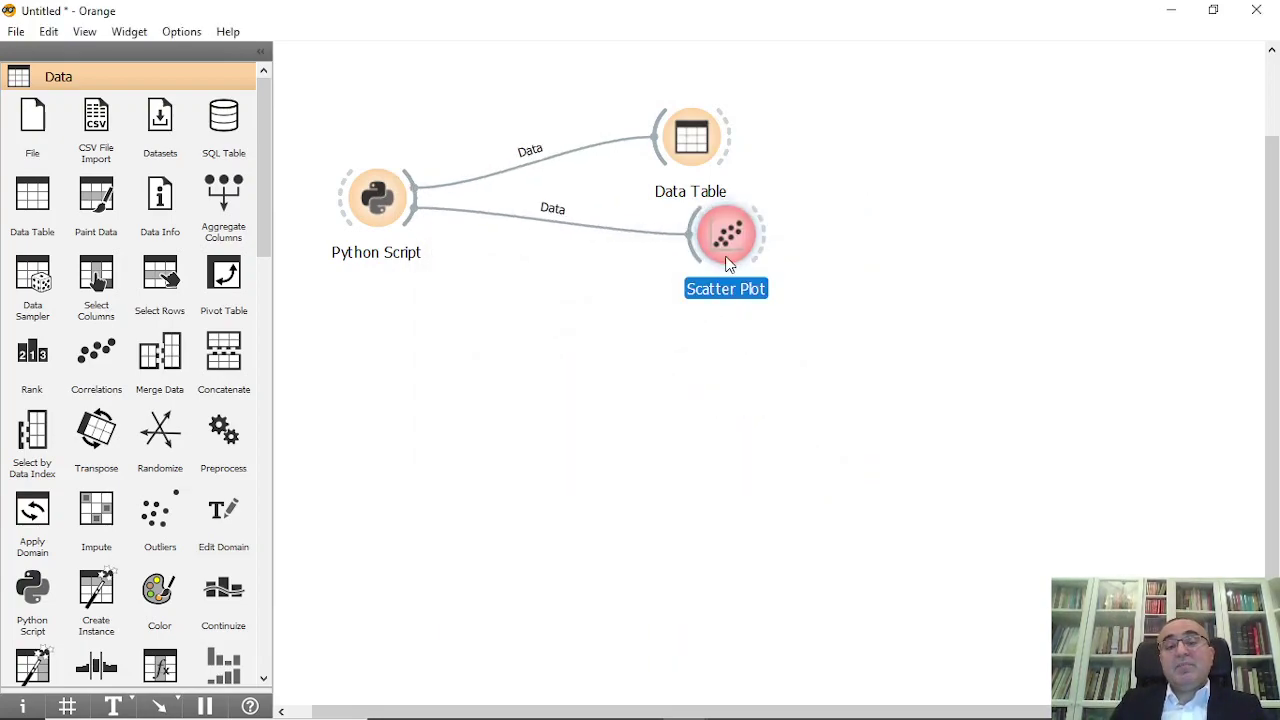
View the two points in the Scatter Plot, then select all three widgets
double_click(728, 262)
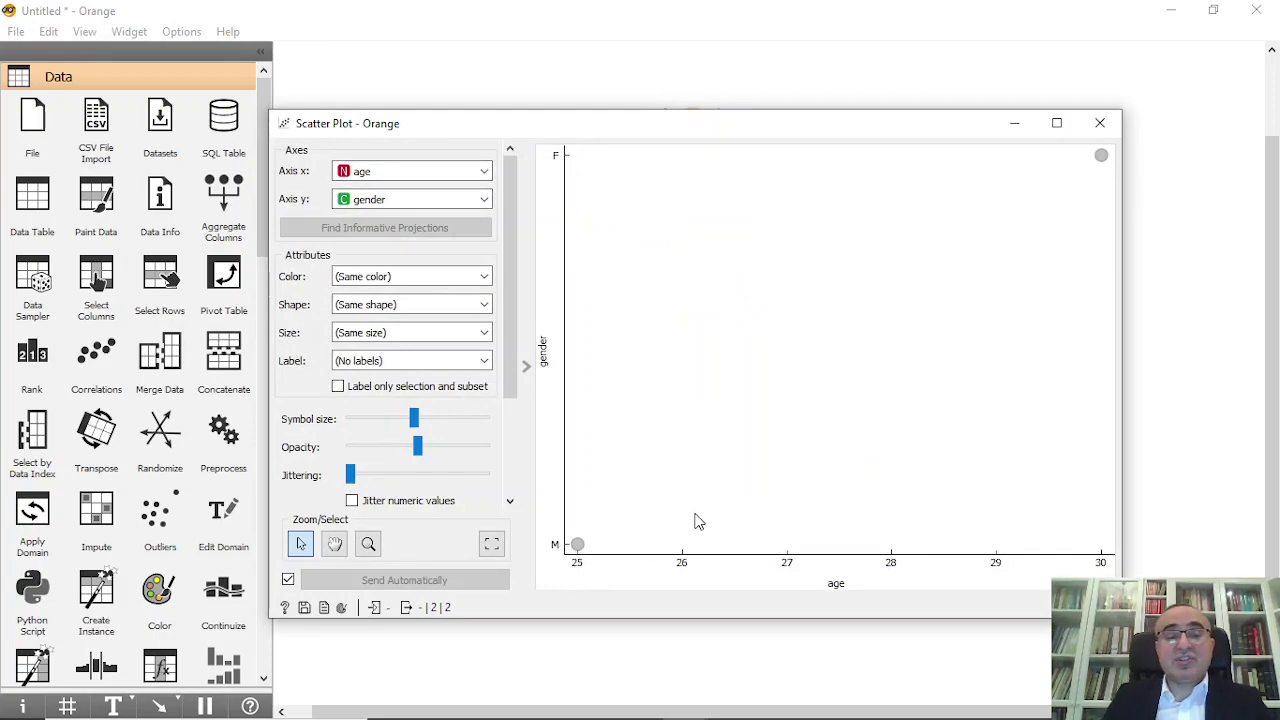
click(1098, 132)
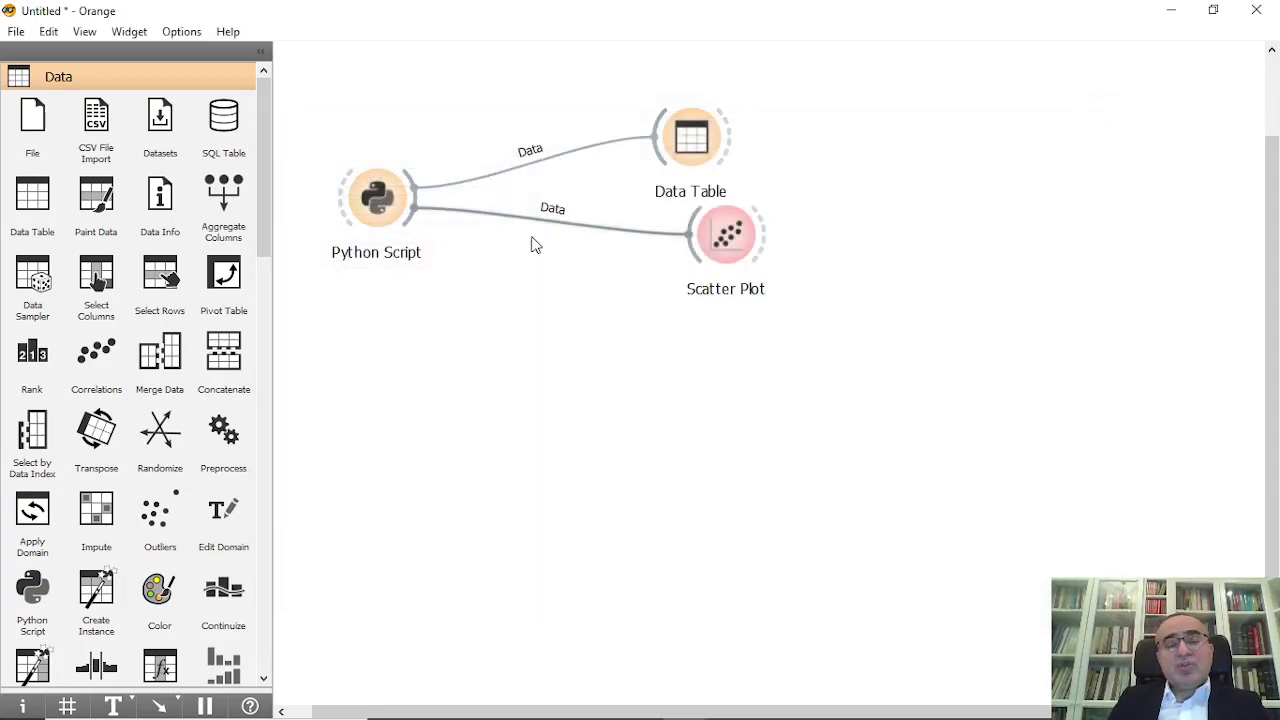
drag(899, 415, 316, 102)
Reposition the three widgets on the canvas
drag(369, 205, 366, 156)
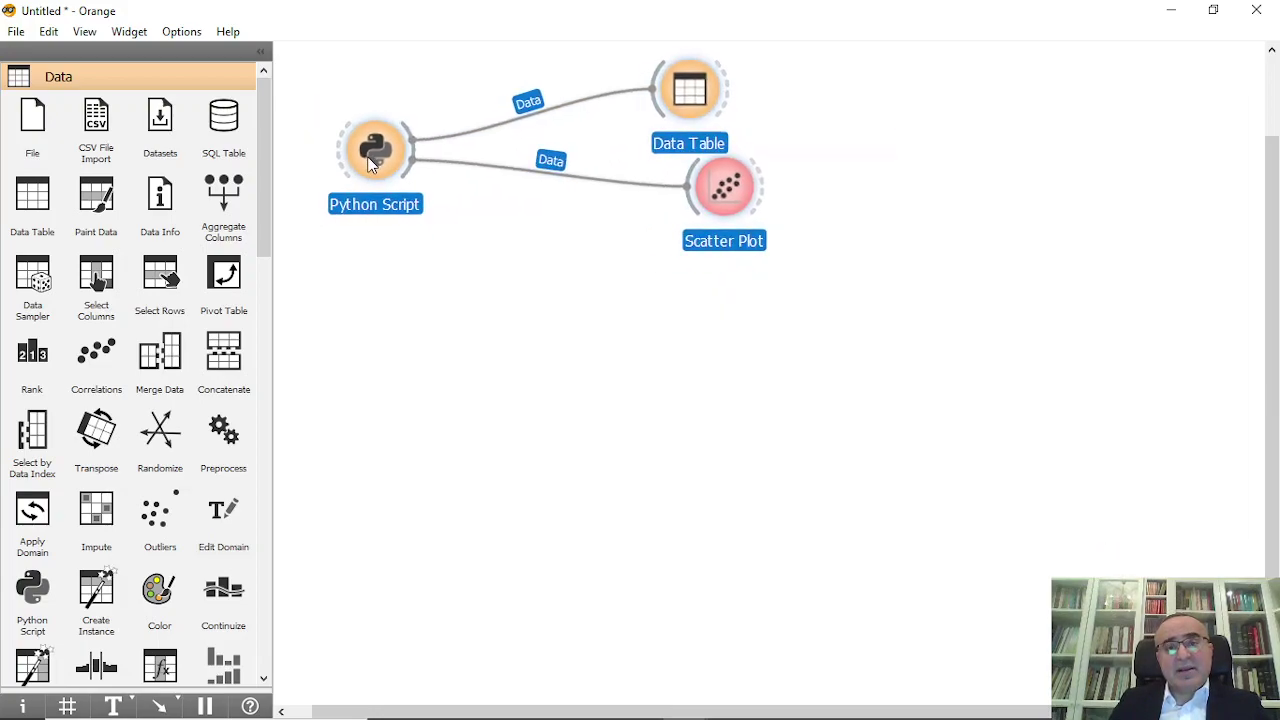
mouse_move(715, 202)
mouse_down()
mouse_move(731, 204)
mouse_move(697, 211)
mouse_up()
click(669, 346)
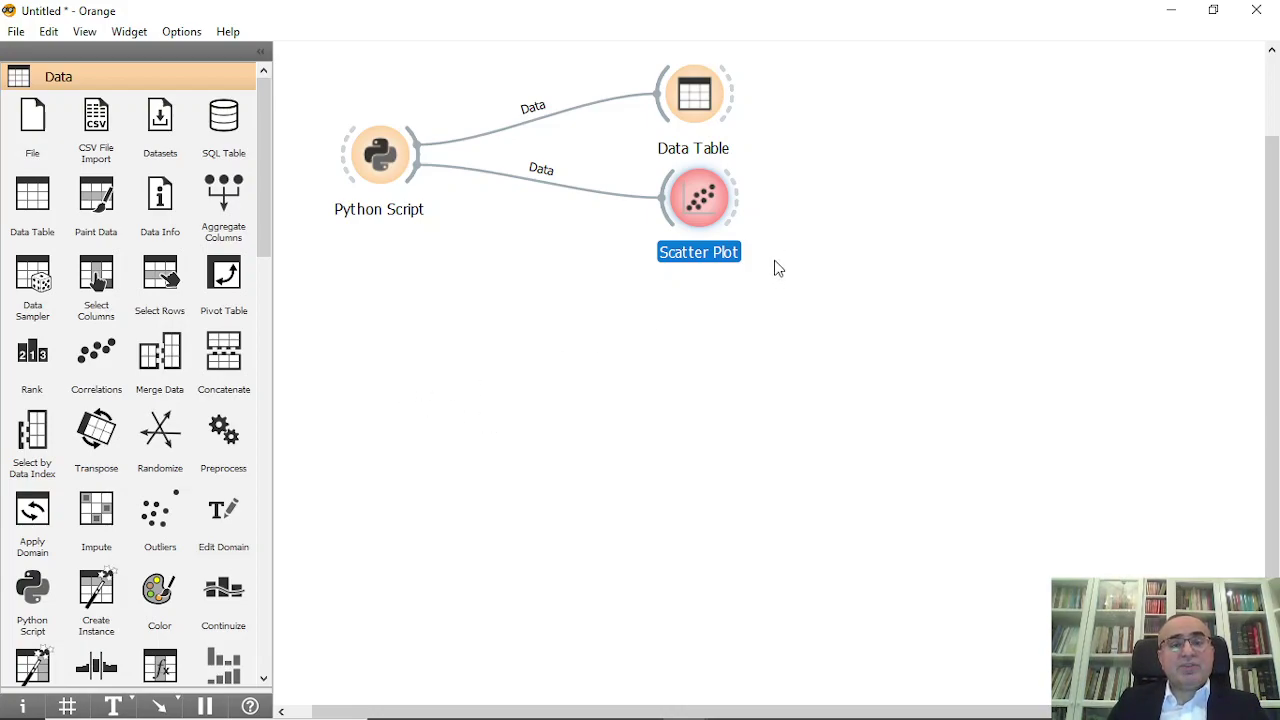
Attach a Python Script to the Data Table's selected data output
drag(732, 92, 891, 92)
text(p)
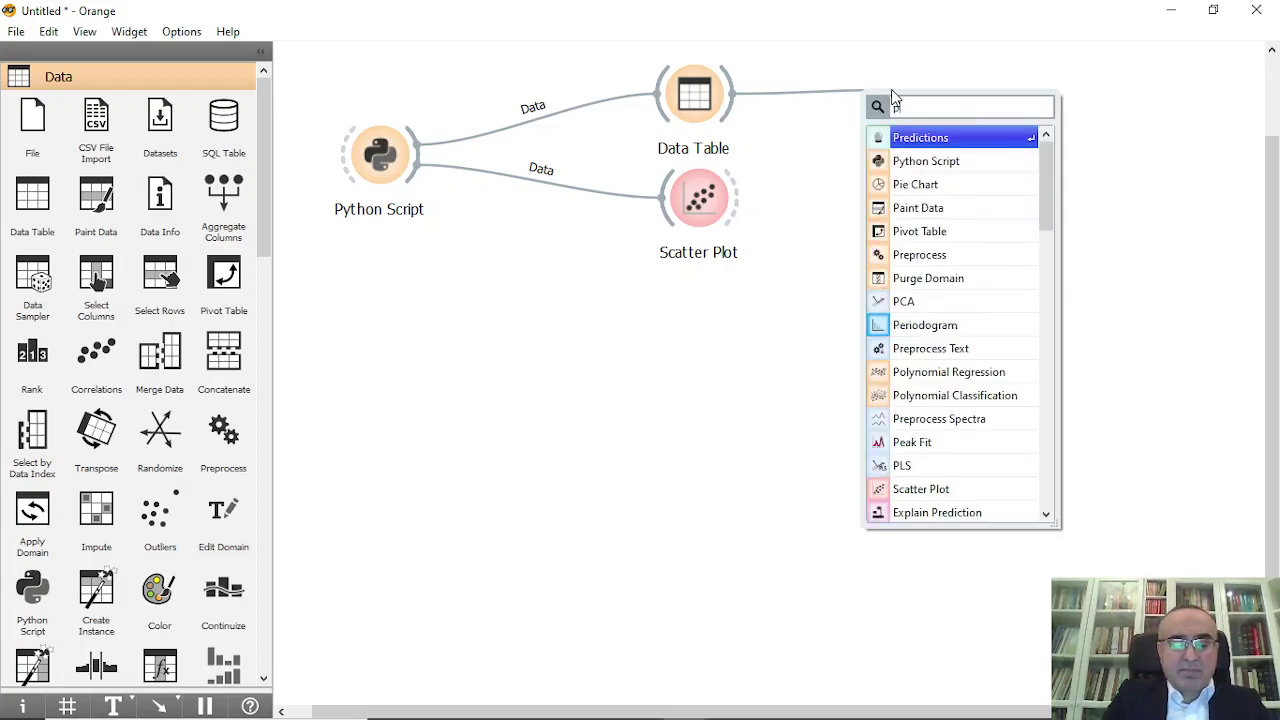
text(ytho)
click(966, 137)
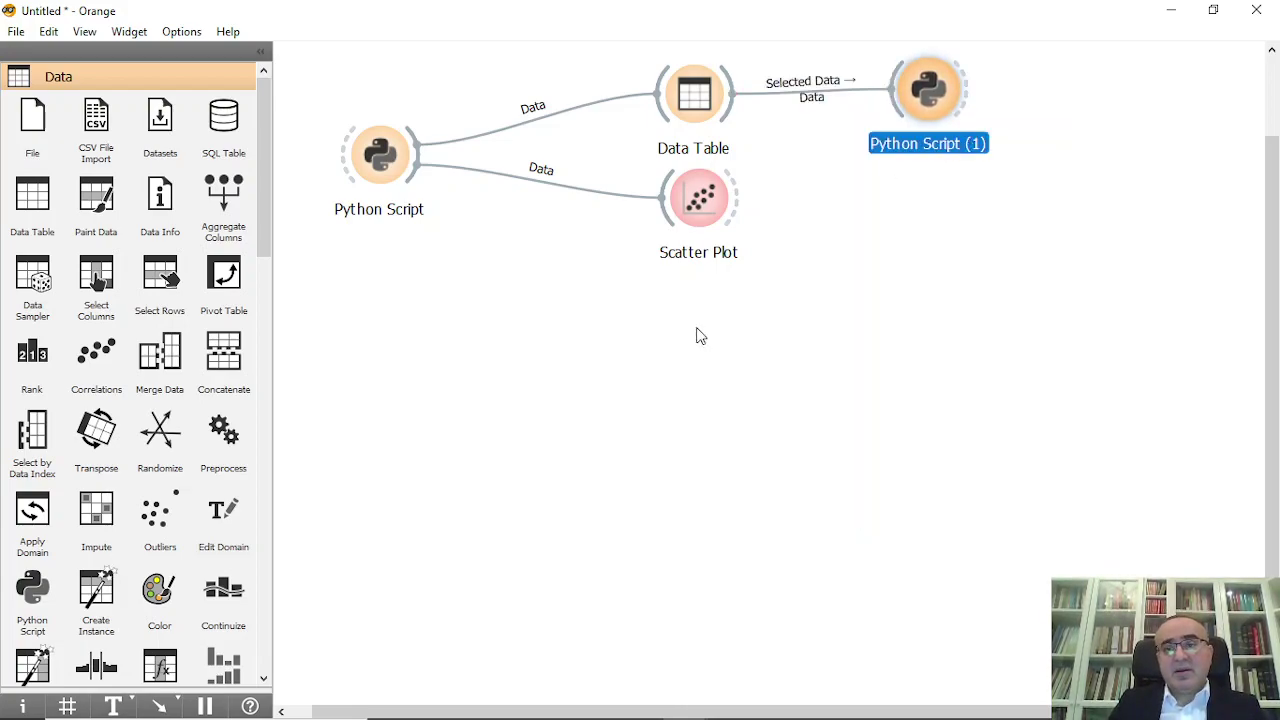
Copy the last six code lines from the lesson notes and open the Python Script (1) editor
click(638, 701)
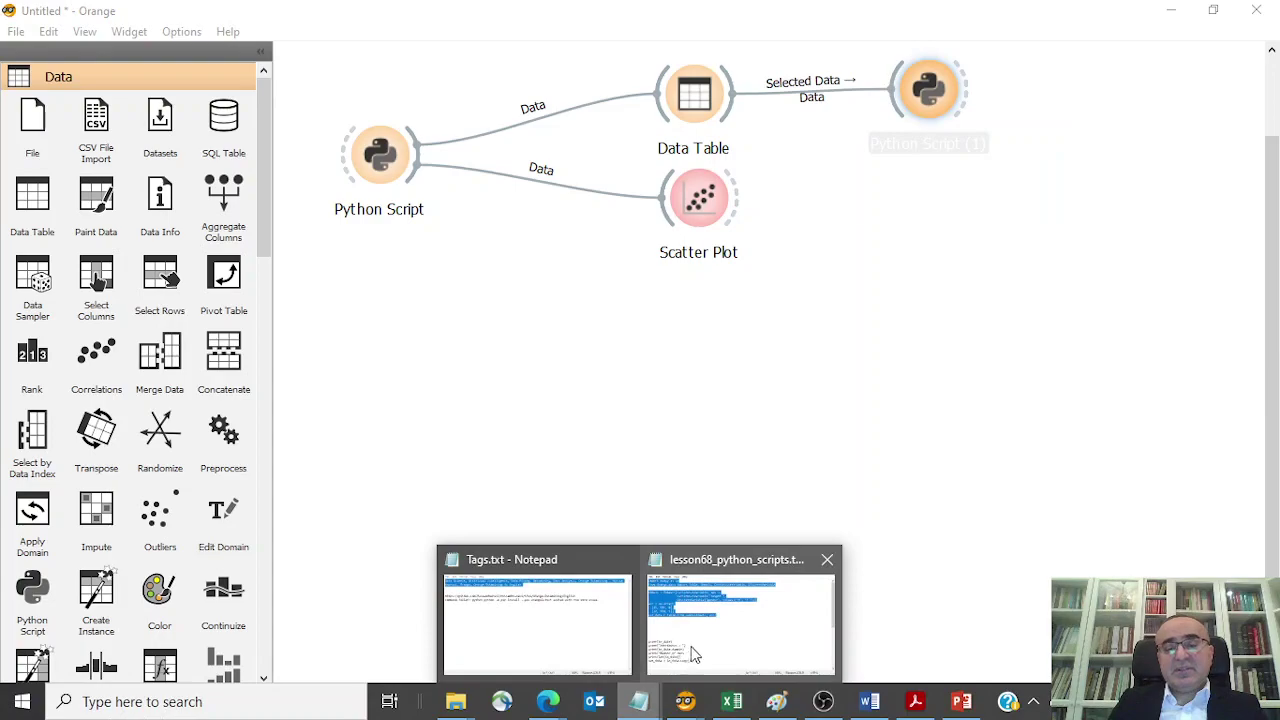
click(699, 637)
drag(551, 538, 322, 463)
key(ctrl+c)
key(alt+Tab)
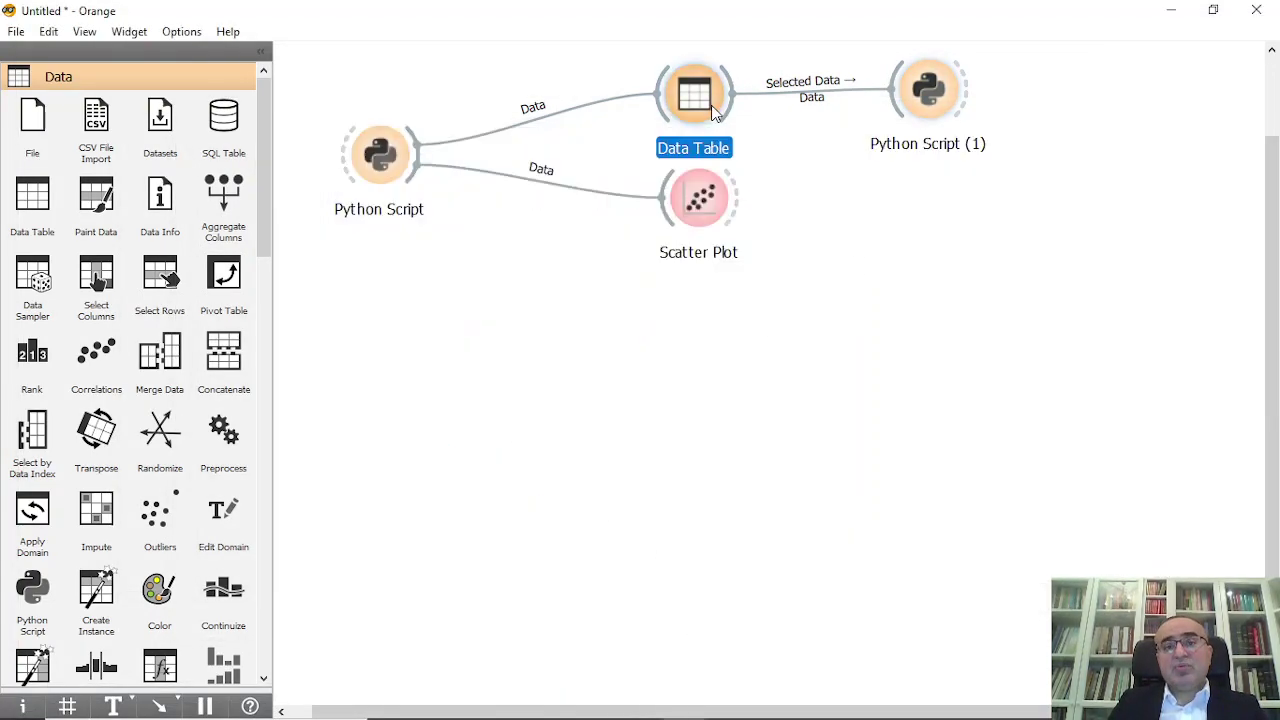
double_click(940, 81)
Paste and run the script in Python Script (1), confirming it prints row [30, 164, F]
key(ctrl+a)
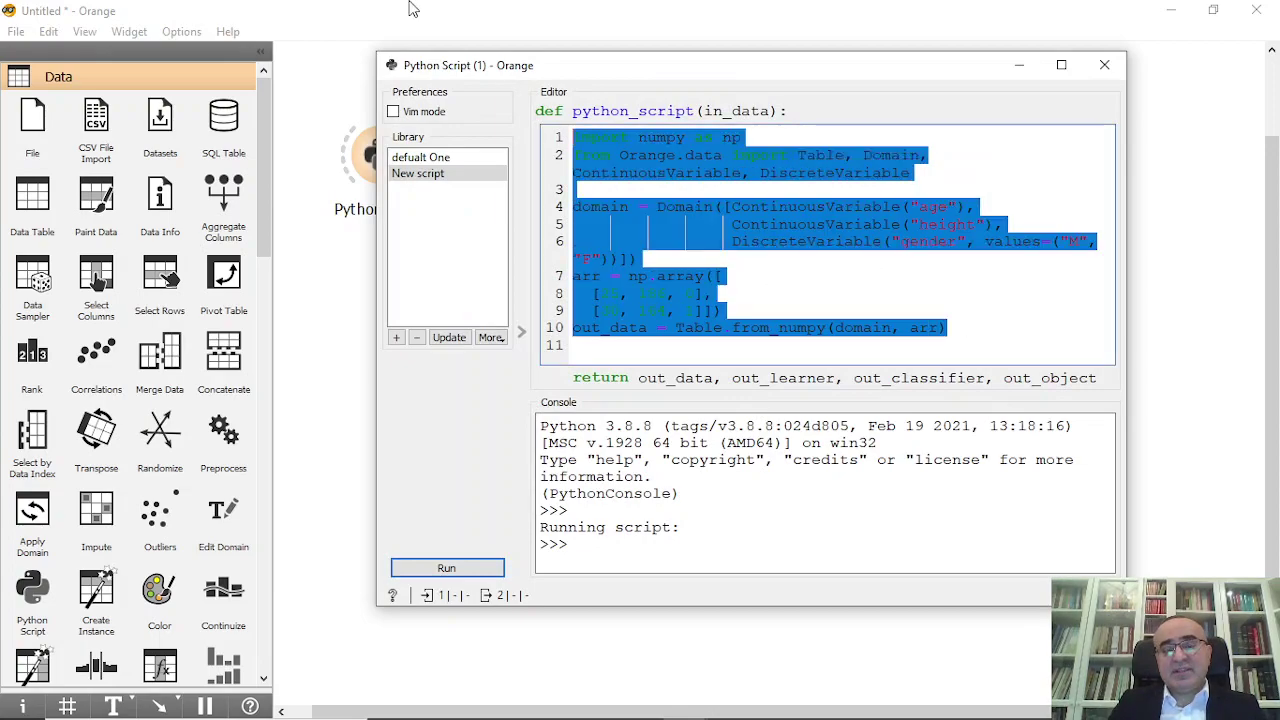
key(ctrl+v)
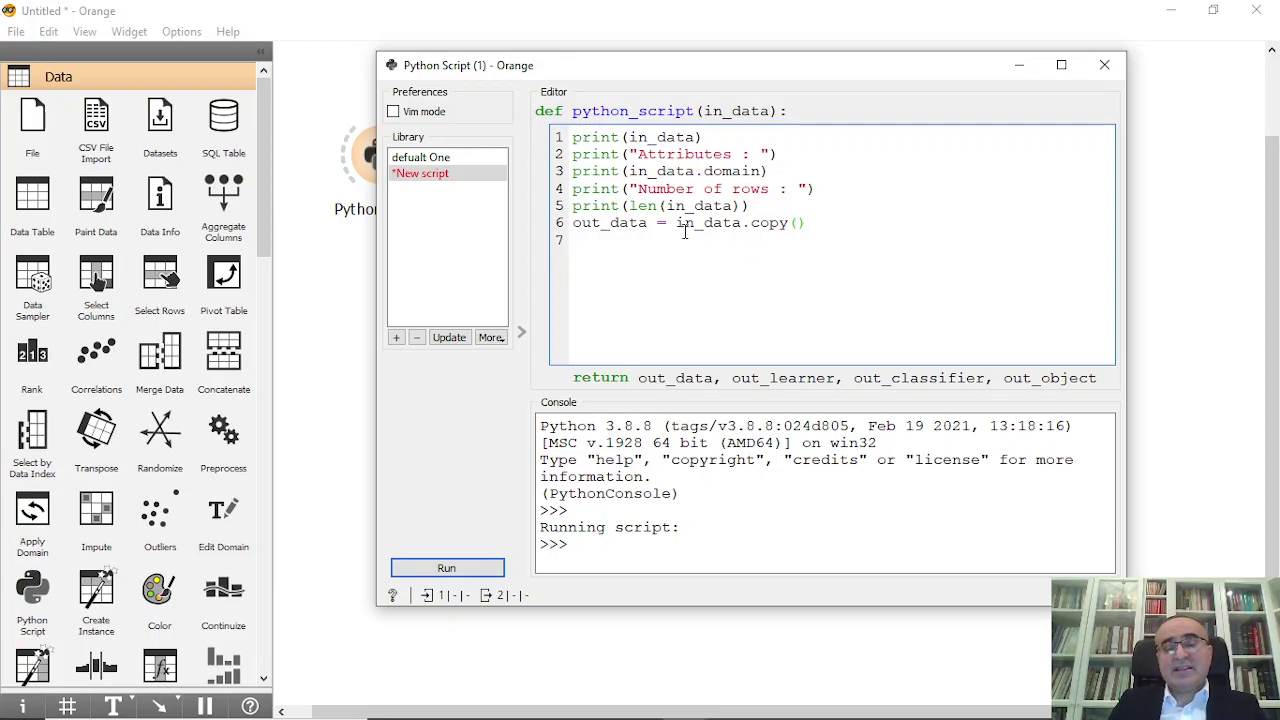
click(490, 570)
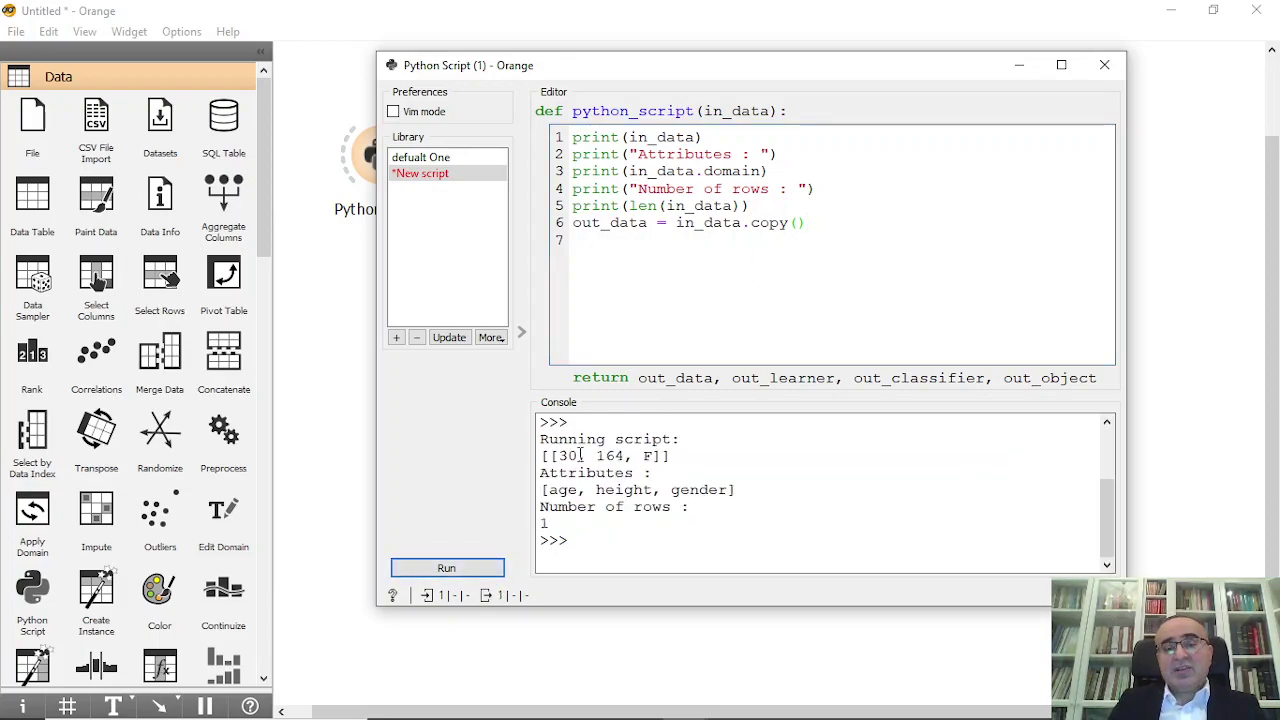
drag(543, 457, 686, 456)
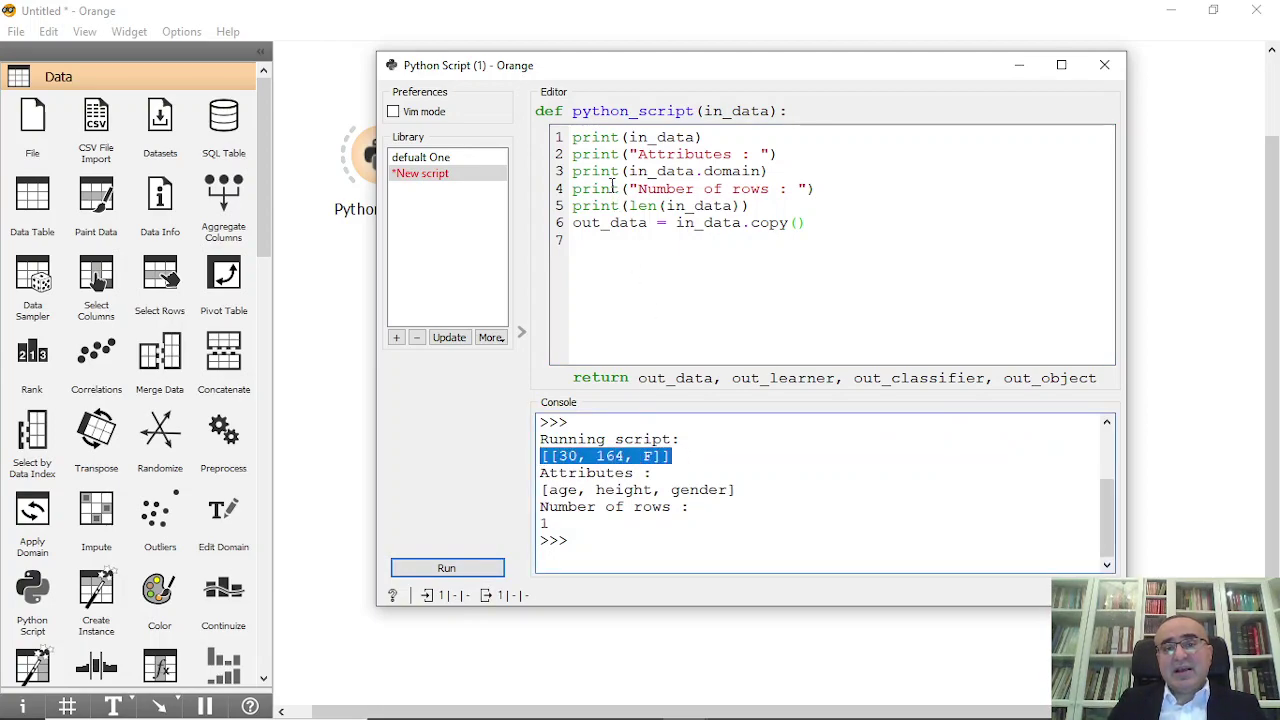
click(1095, 68)
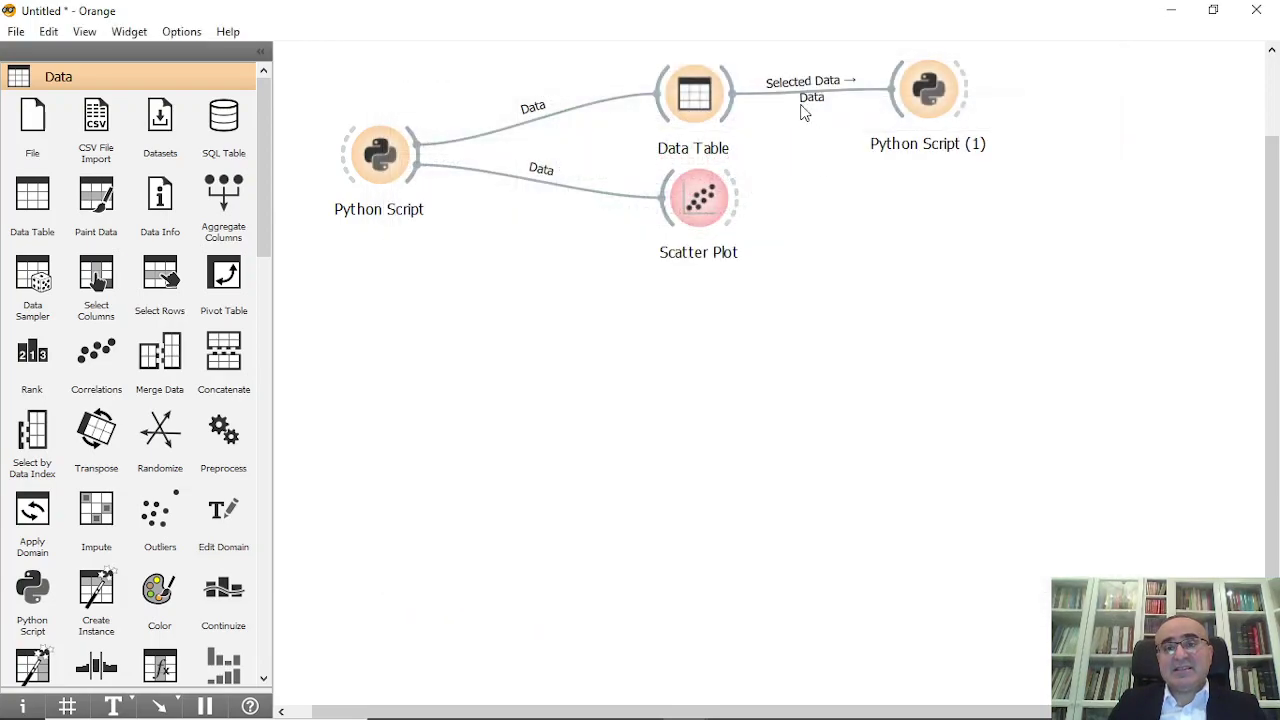
Select both Data Table rows and rerun Python Script (1) on them
double_click(705, 118)
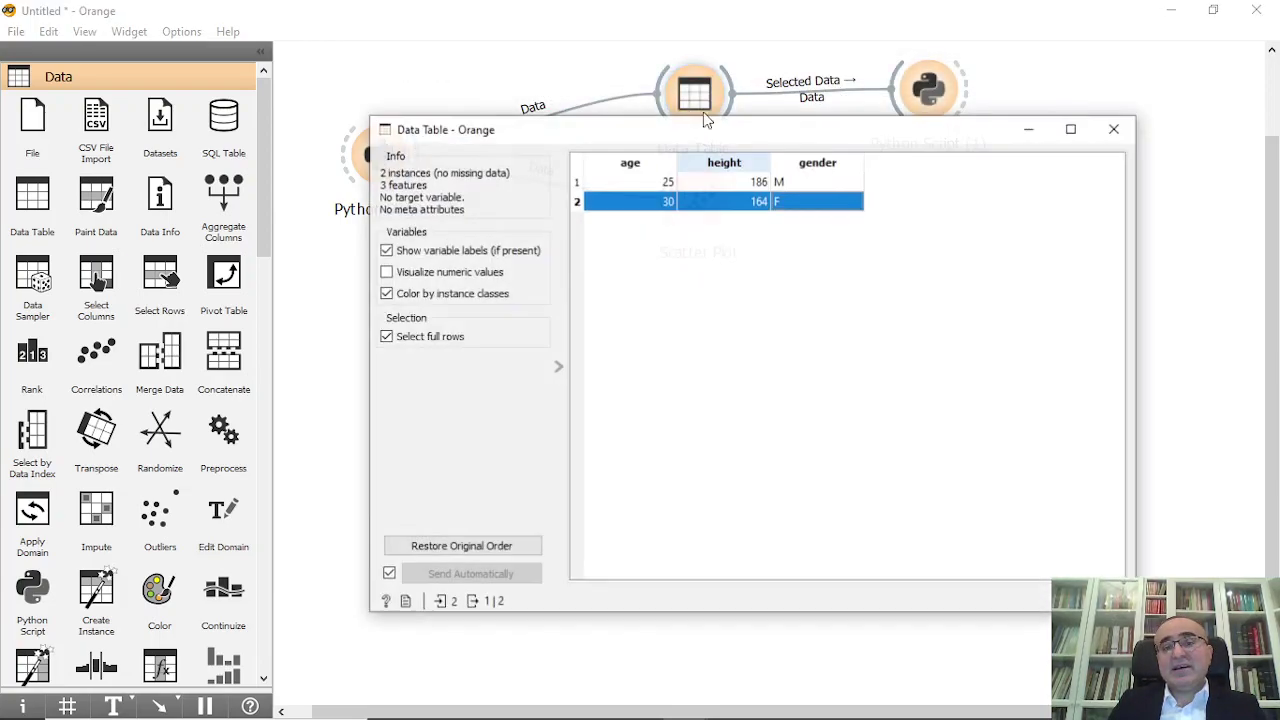
click(641, 185)
drag(643, 192, 646, 206)
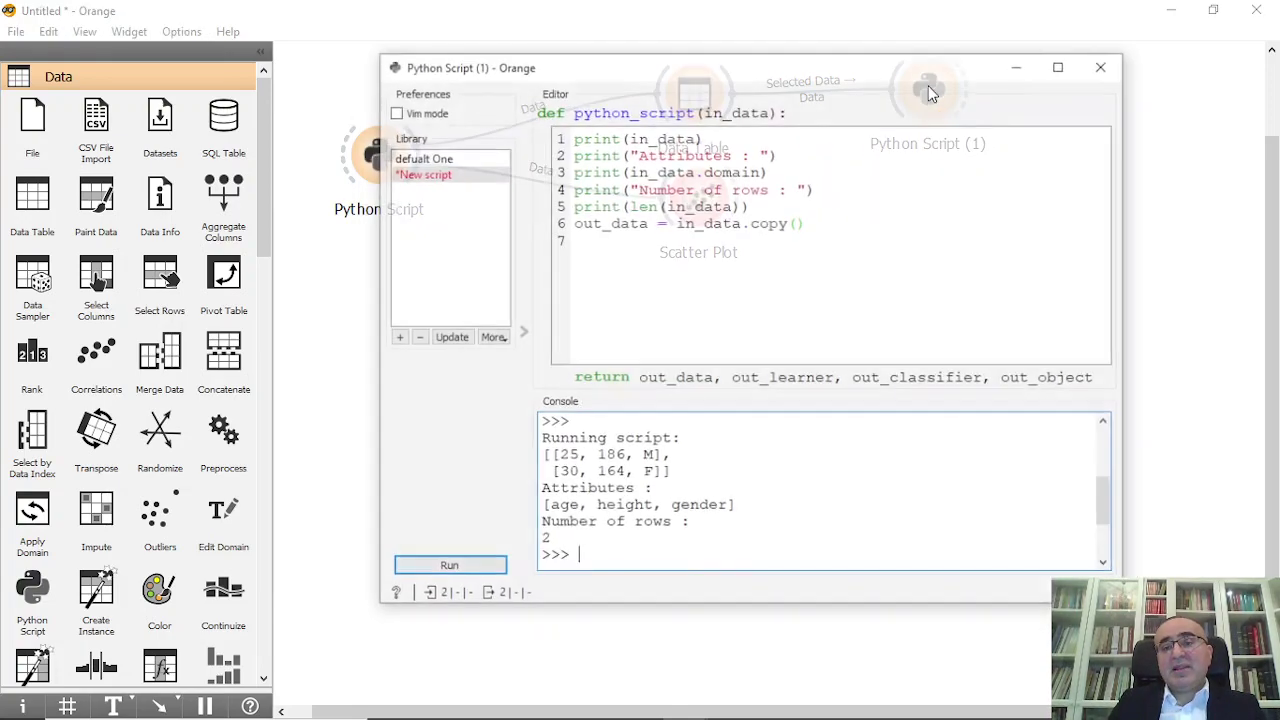
click(480, 570)
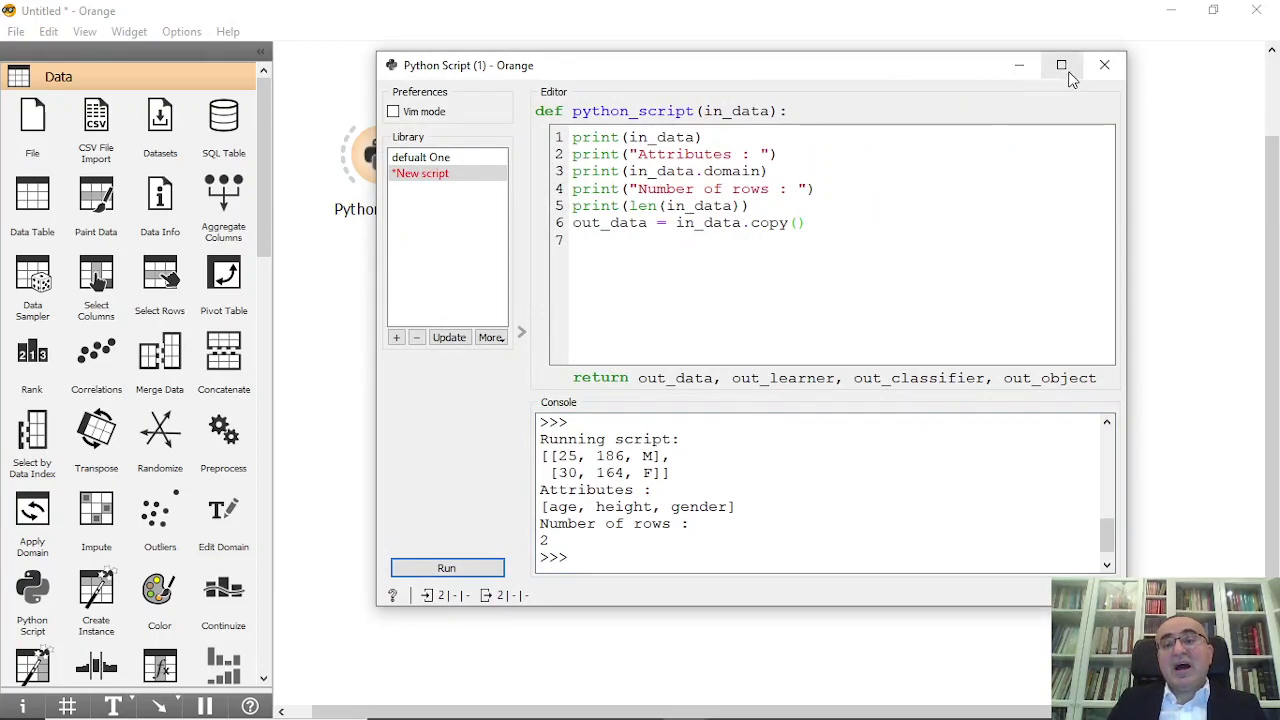
click(1100, 66)
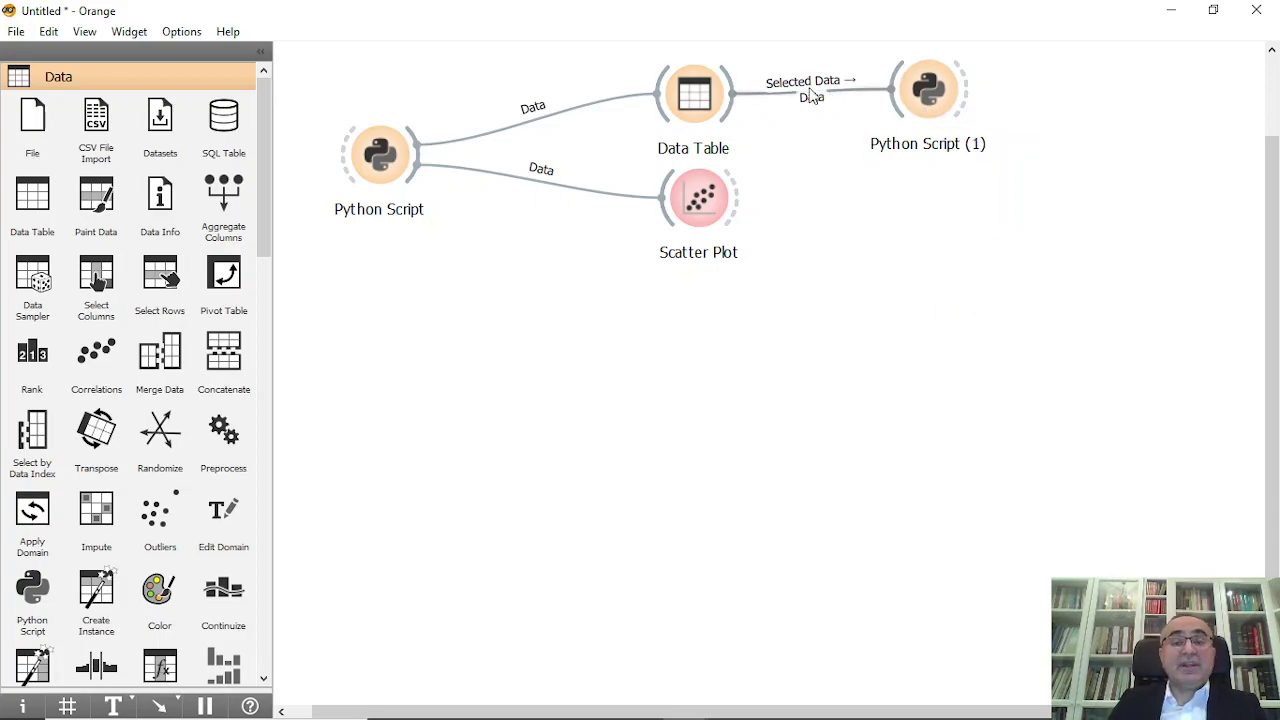
Check the Python Script (1) console lists attributes age, height, gender for two rows
double_click(923, 92)
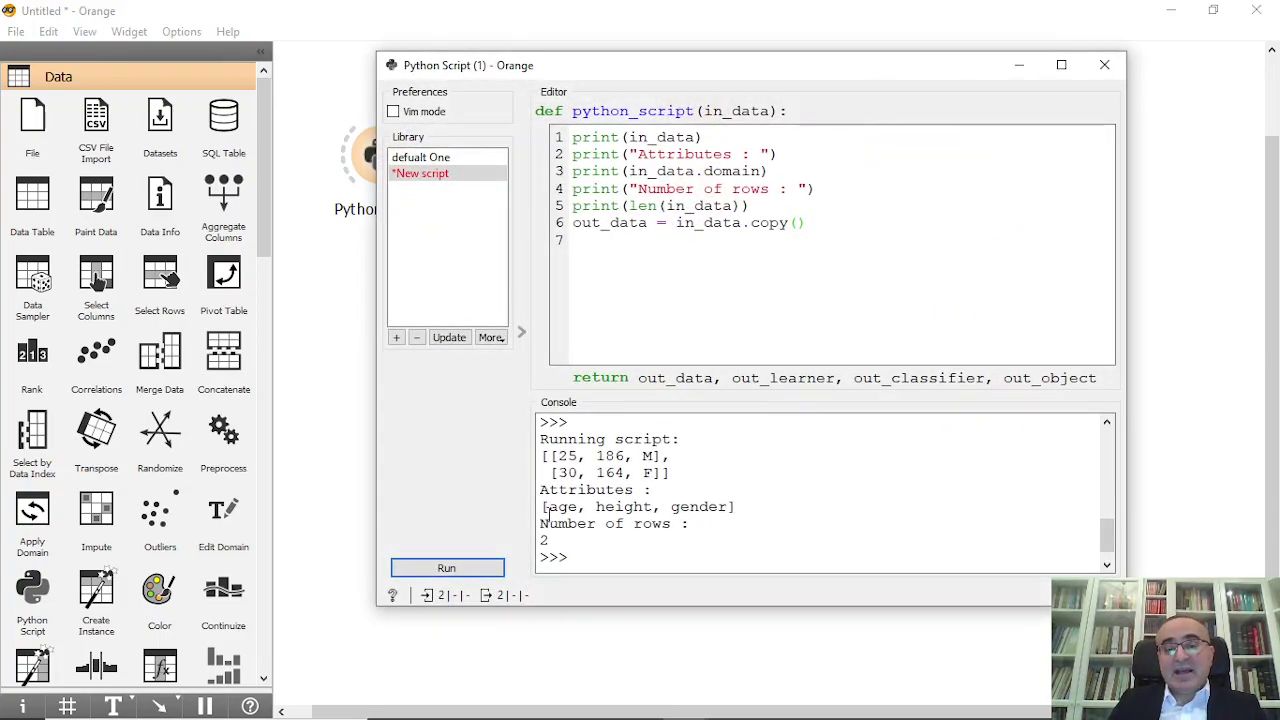
drag(545, 508, 745, 508)
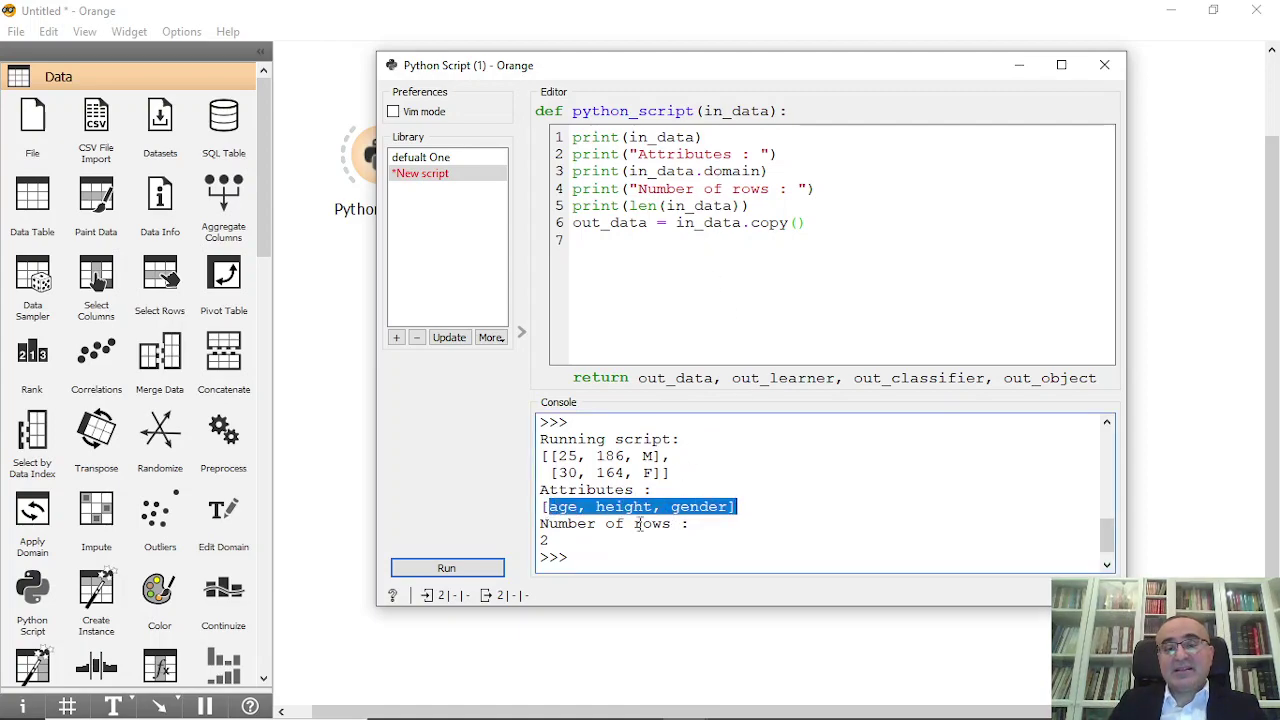
click(556, 538)
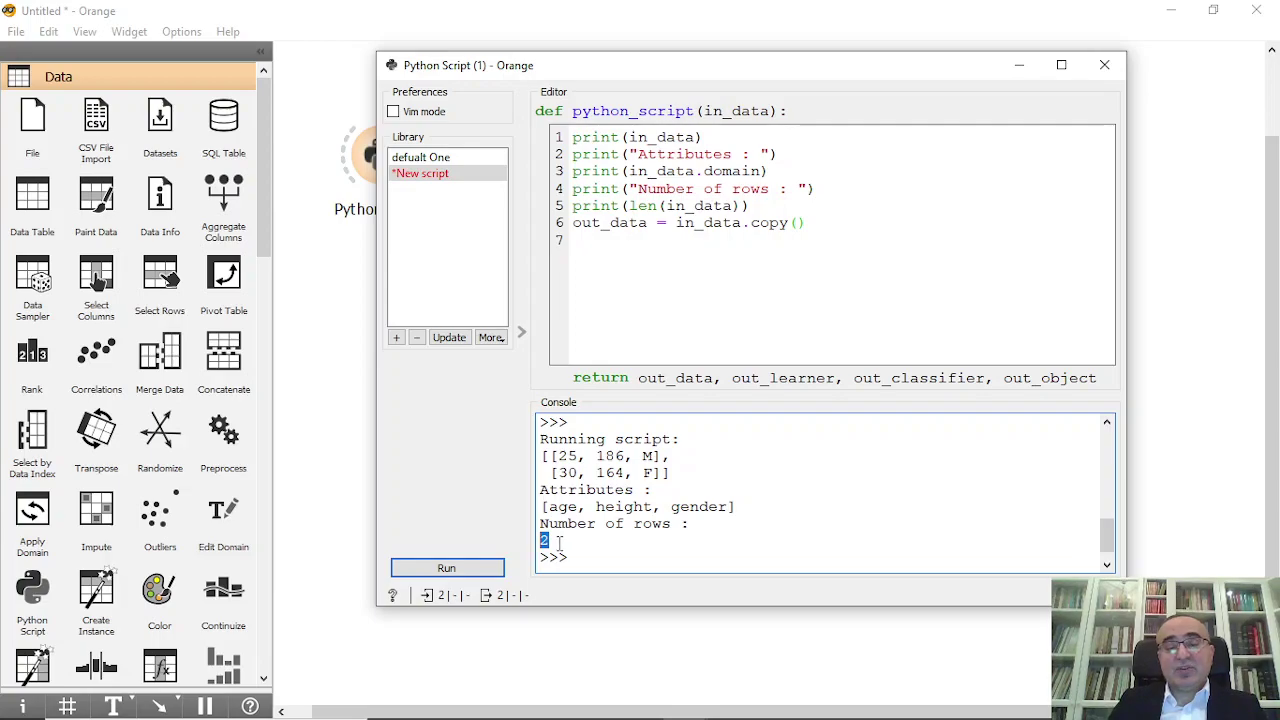
click(1104, 64)
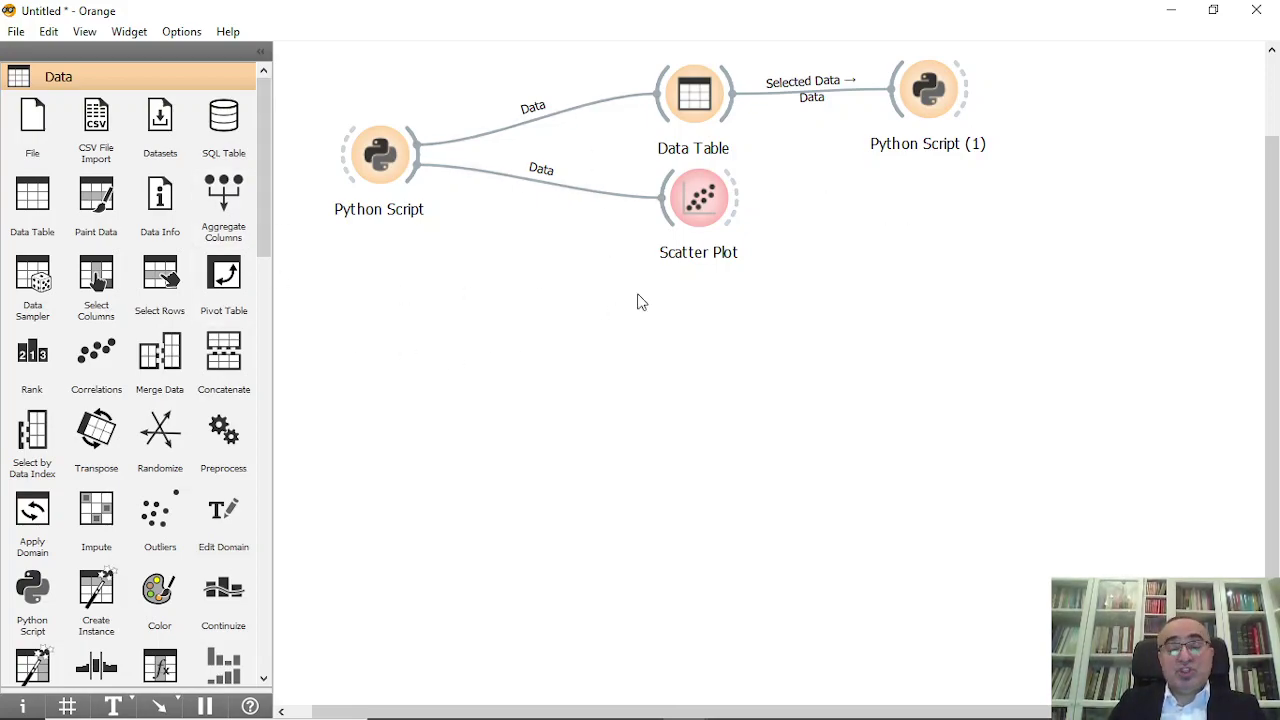
Add a File widget loading iris.tab and set the iris column's role to target
double_click(385, 396)
click(424, 330)
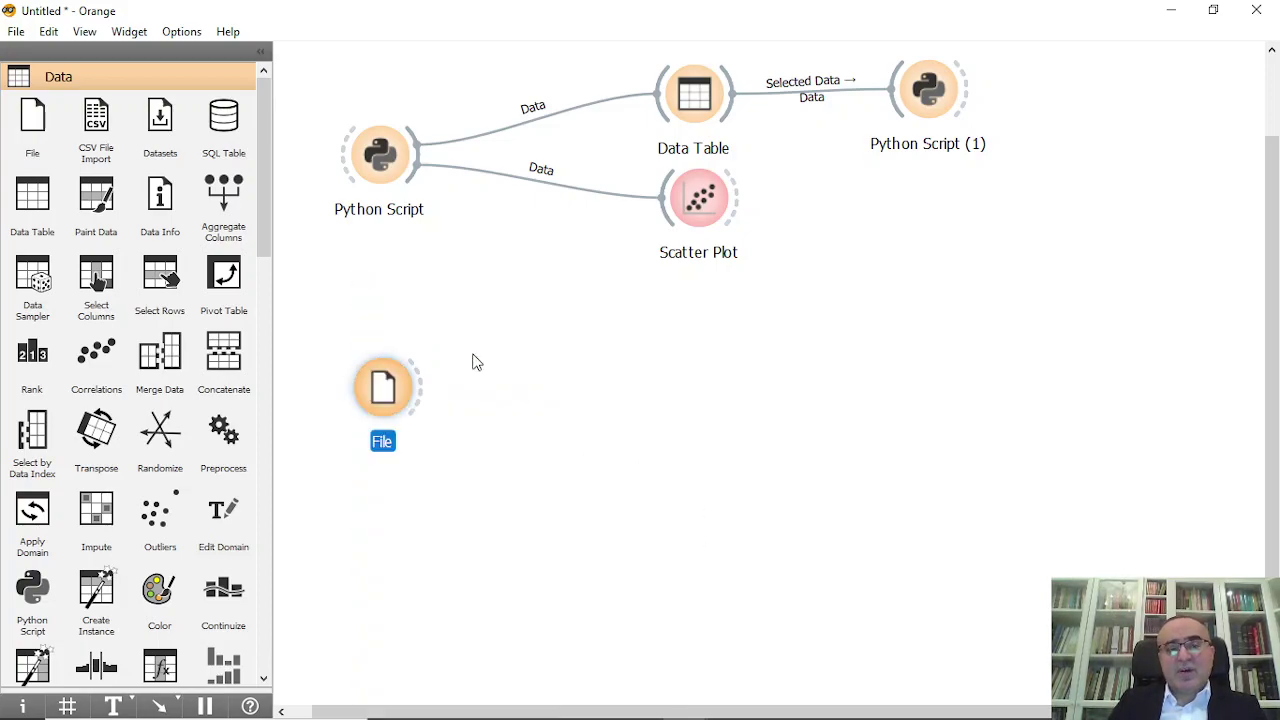
double_click(378, 392)
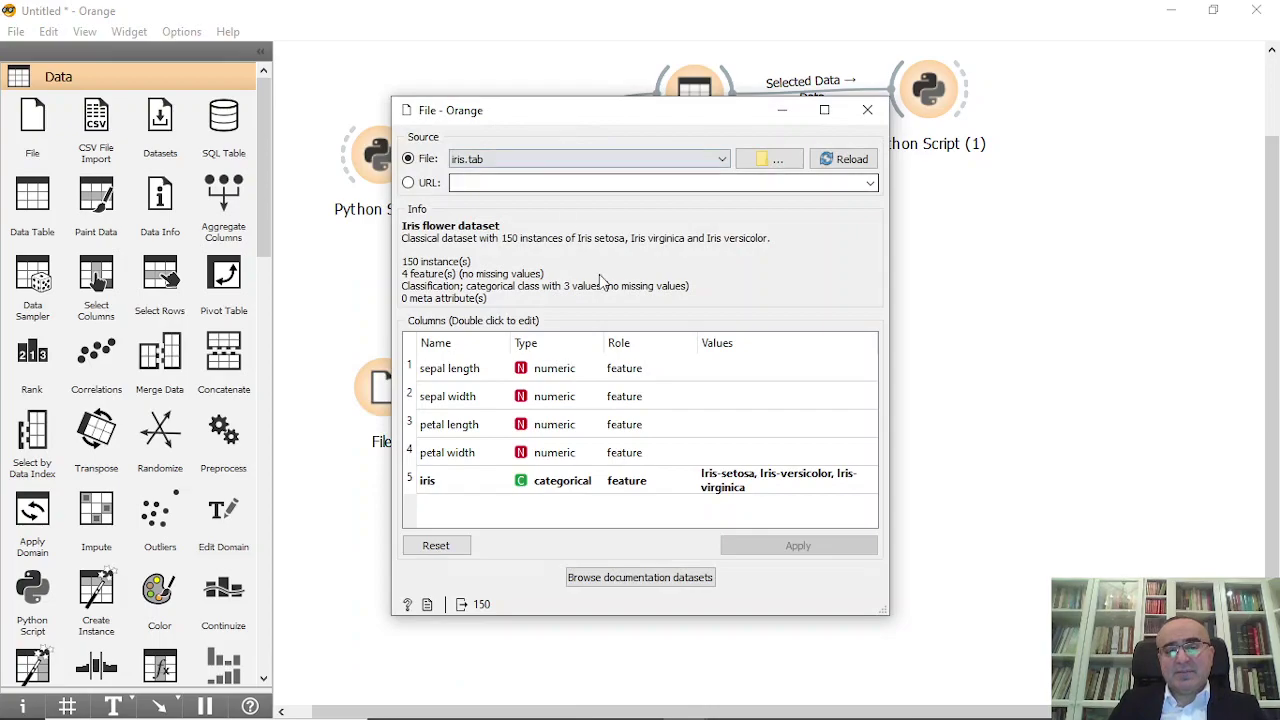
double_click(632, 484)
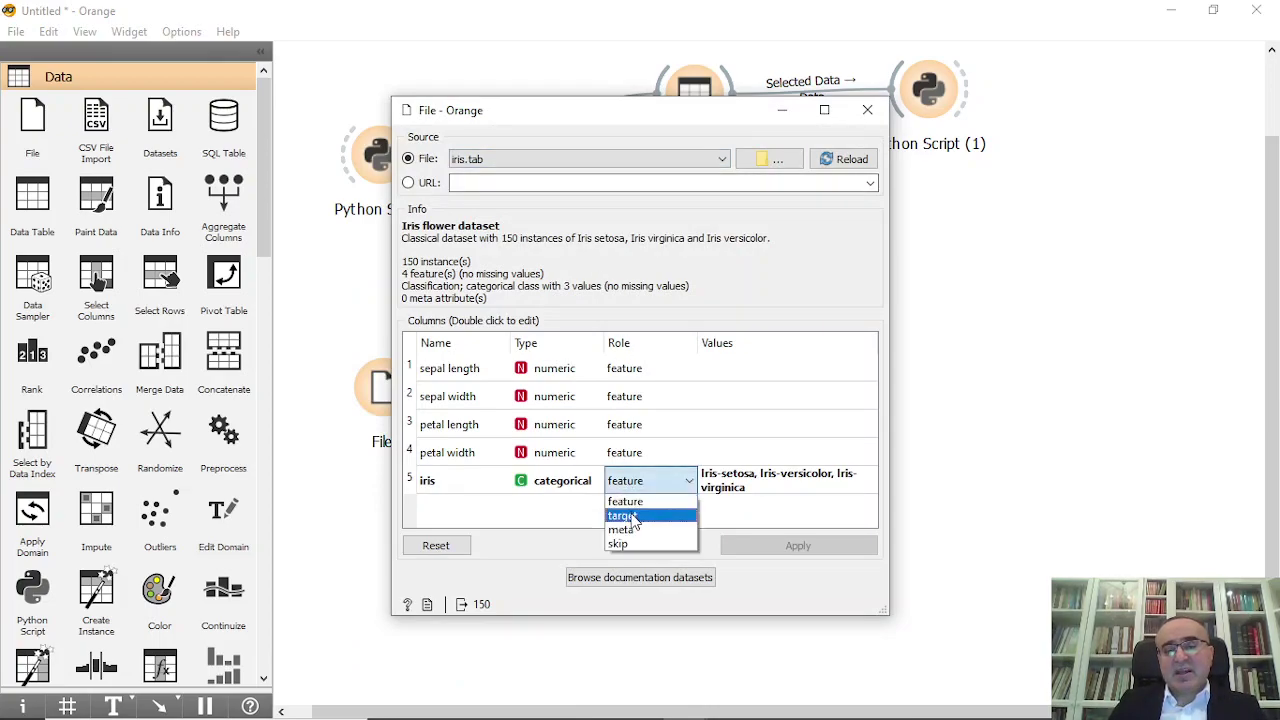
click(634, 516)
click(828, 546)
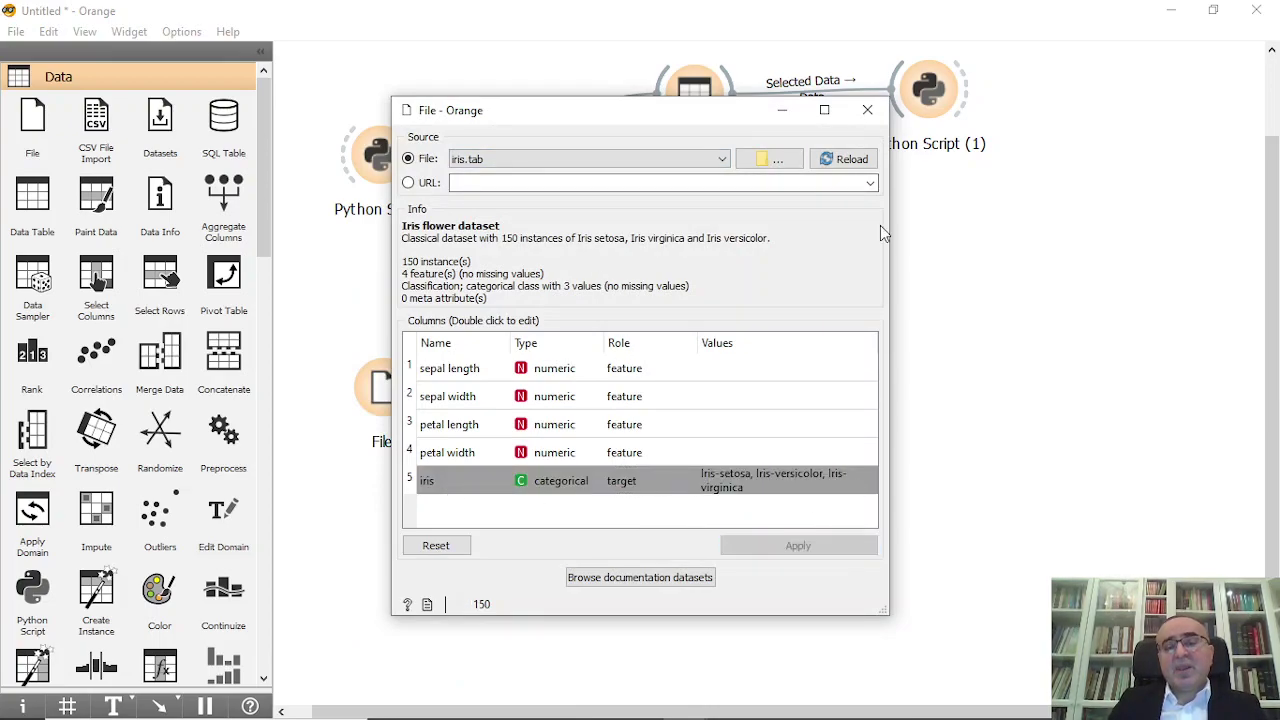
click(866, 110)
Connect a new Python Script (2) widget to the File output
click(385, 396)
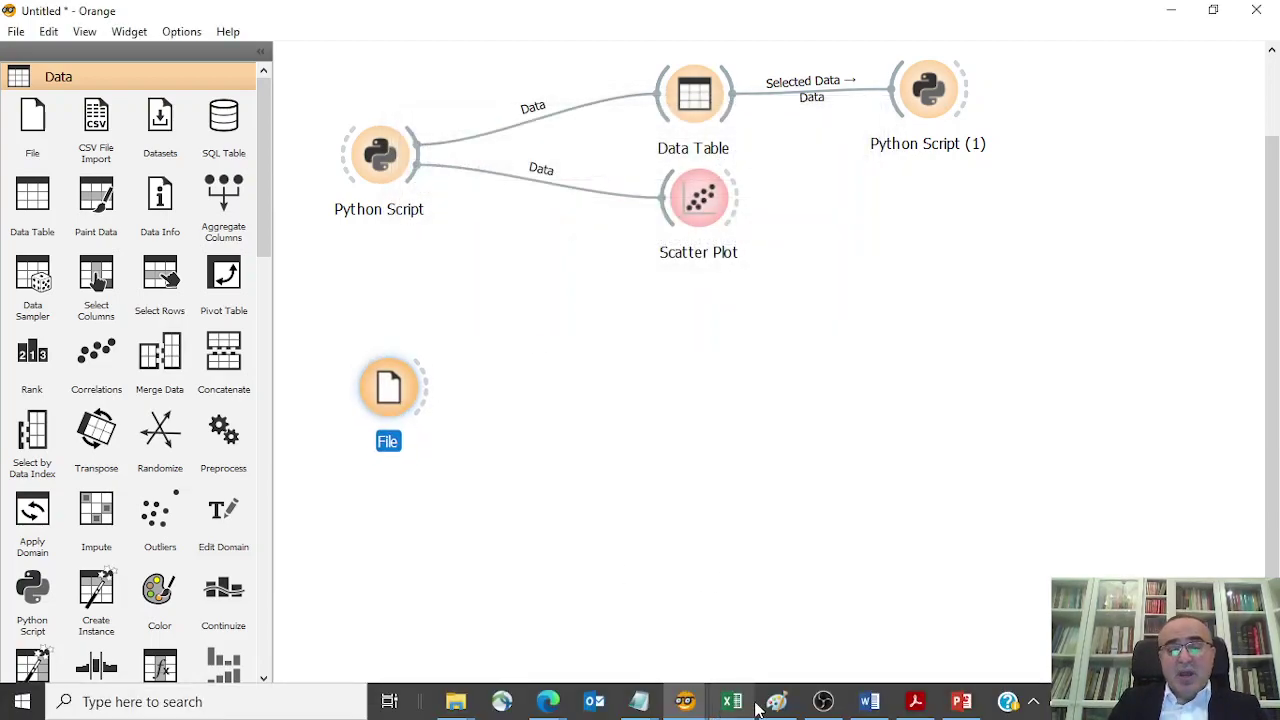
drag(423, 388, 655, 385)
text(pyth)
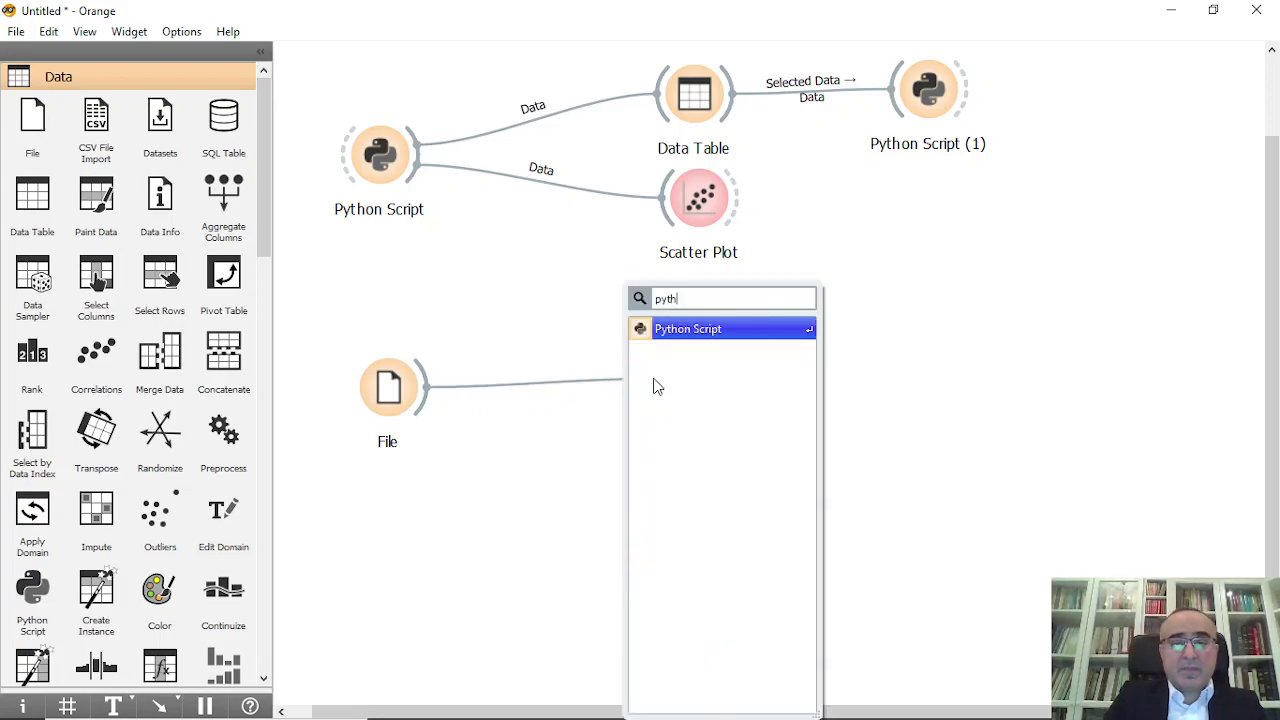
click(711, 331)
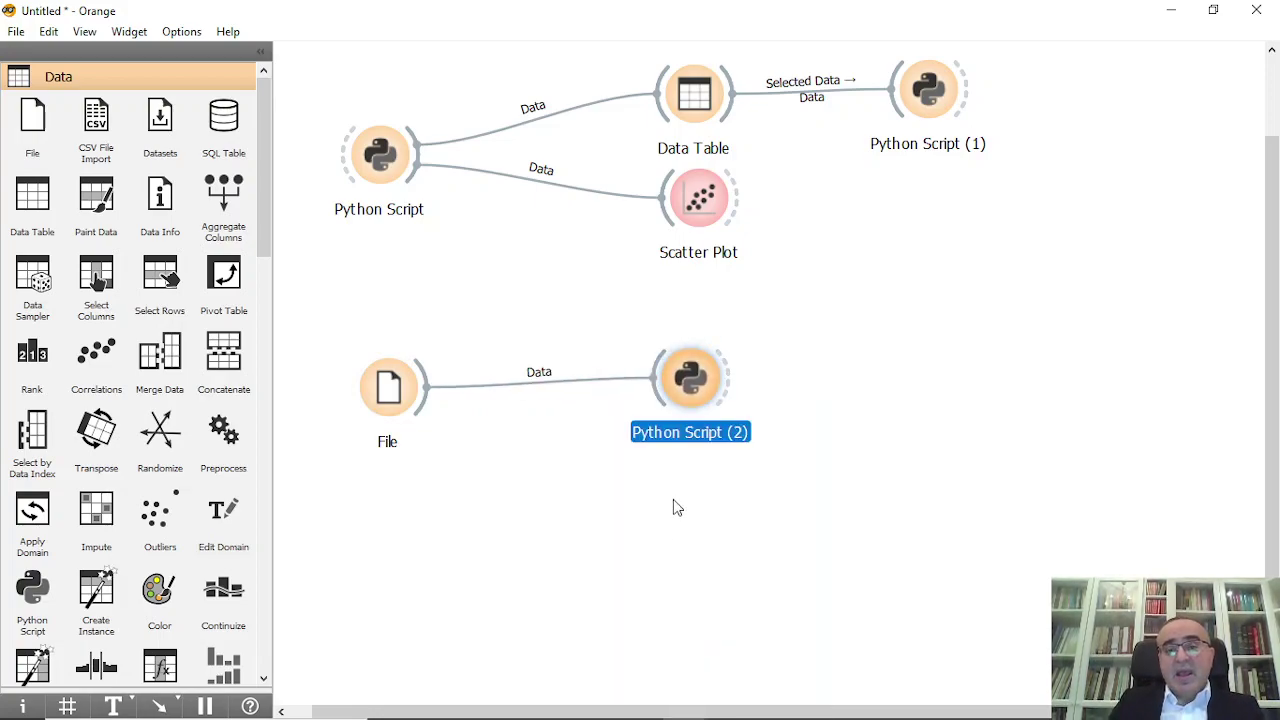
click(640, 709)
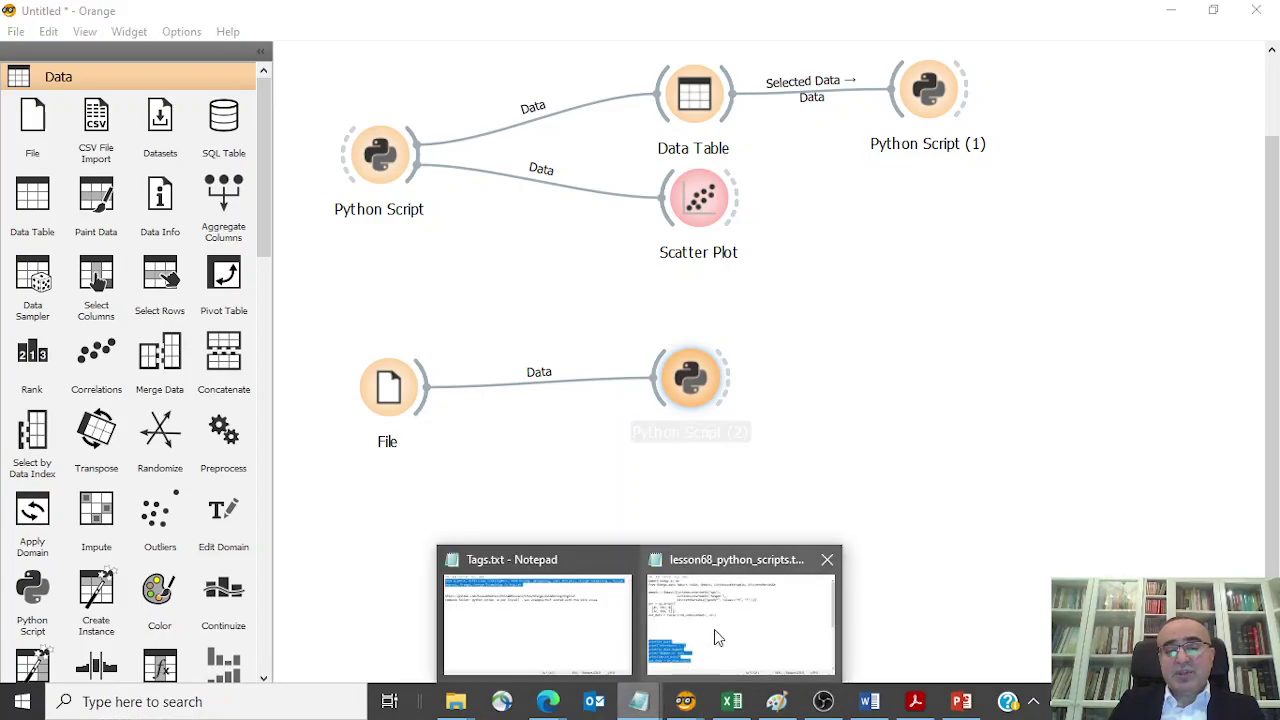
Select the Gaussian-noise script in the lesson68 notes, then close Notepad
click(714, 630)
scroll(650, 510, down, 5)
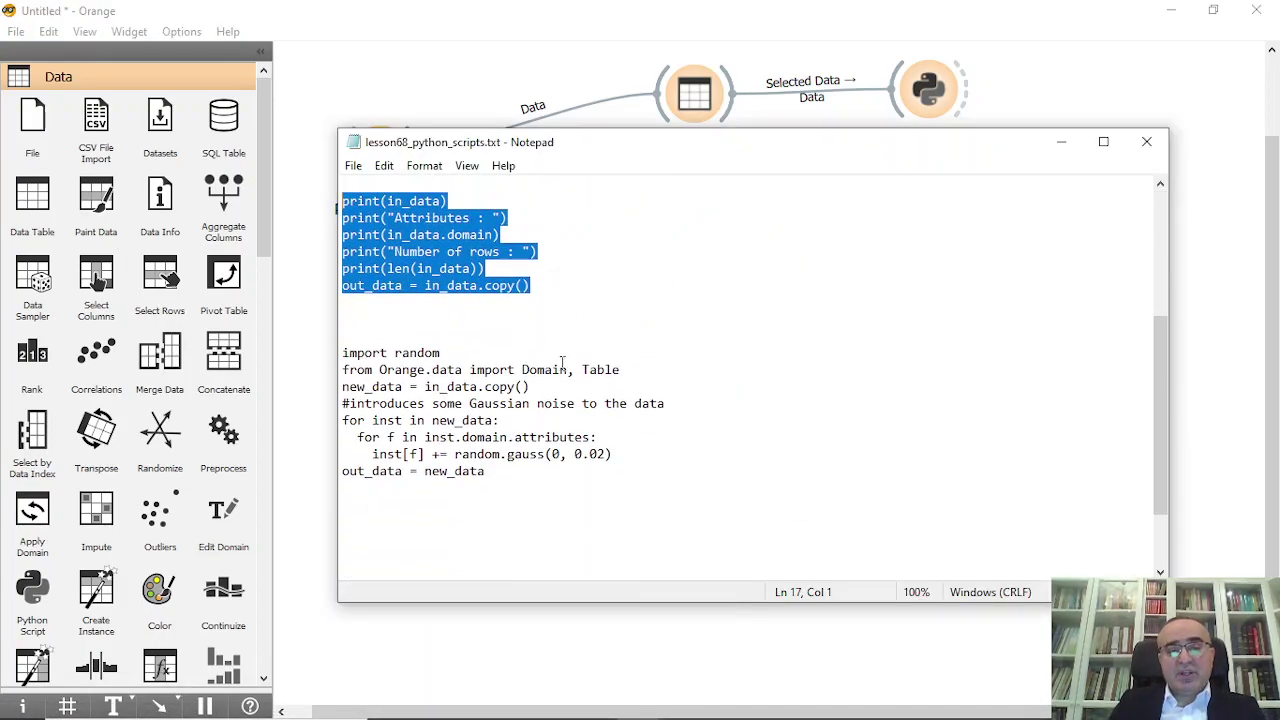
drag(508, 471, 320, 347)
key(ctrl+c)
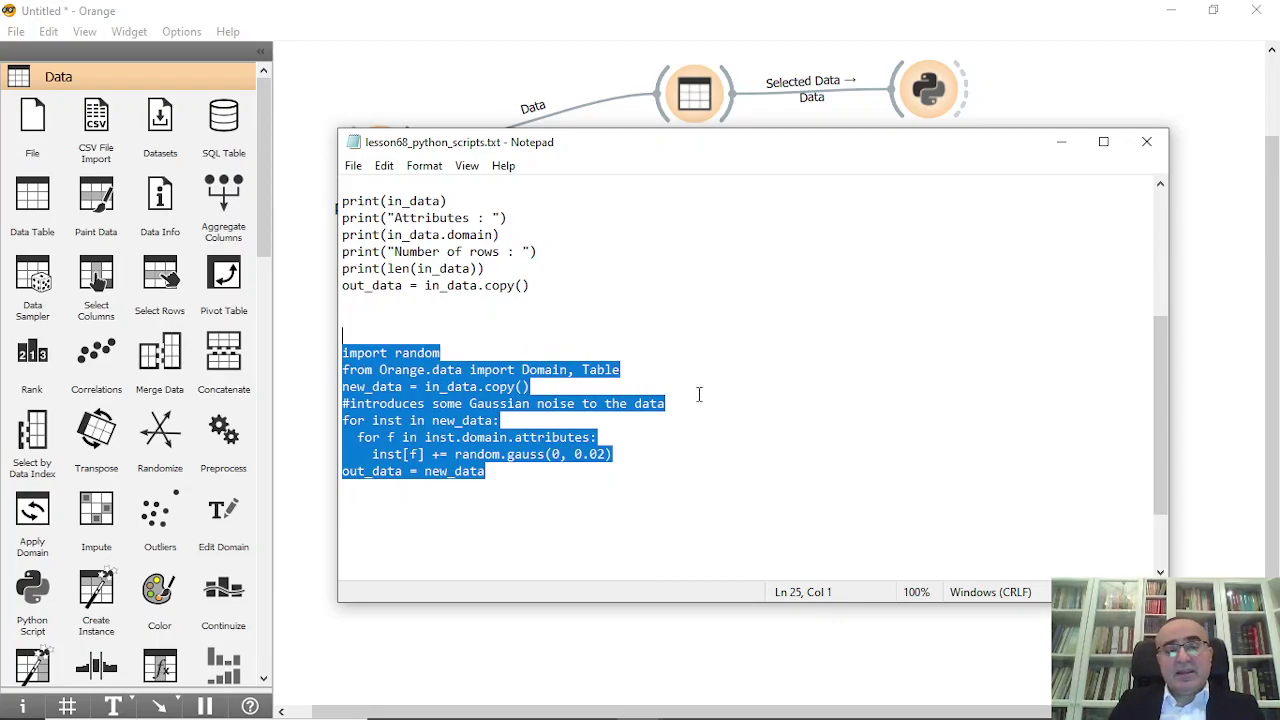
click(1146, 141)
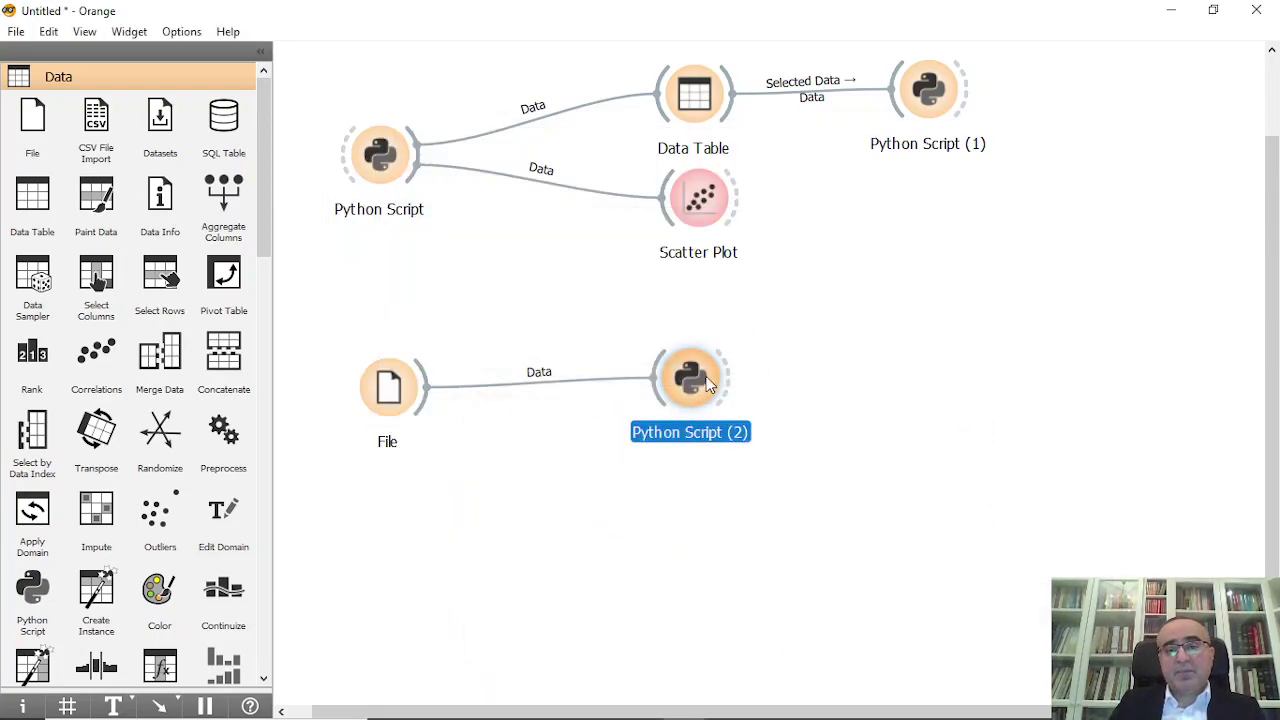
Replace the old code in Python Script (2) with the pasted Gaussian-noise script
double_click(707, 383)
drag(955, 336, 138, 15)
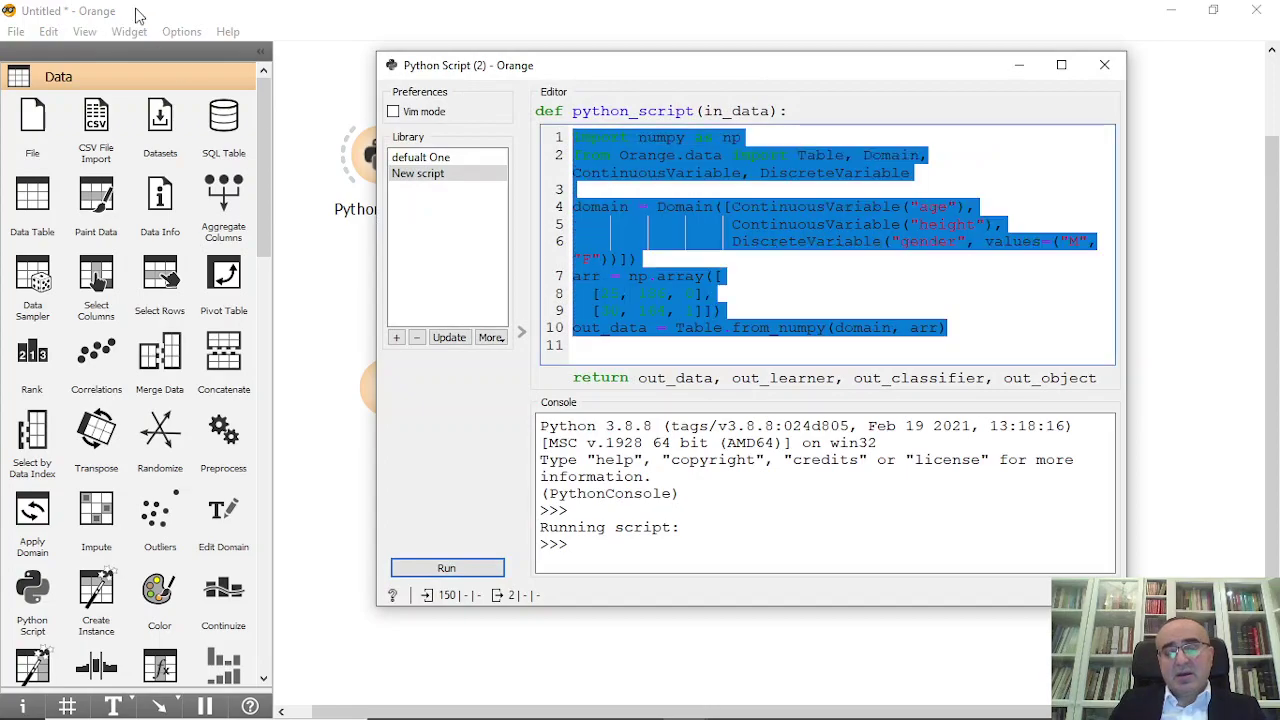
key(ctrl+v)
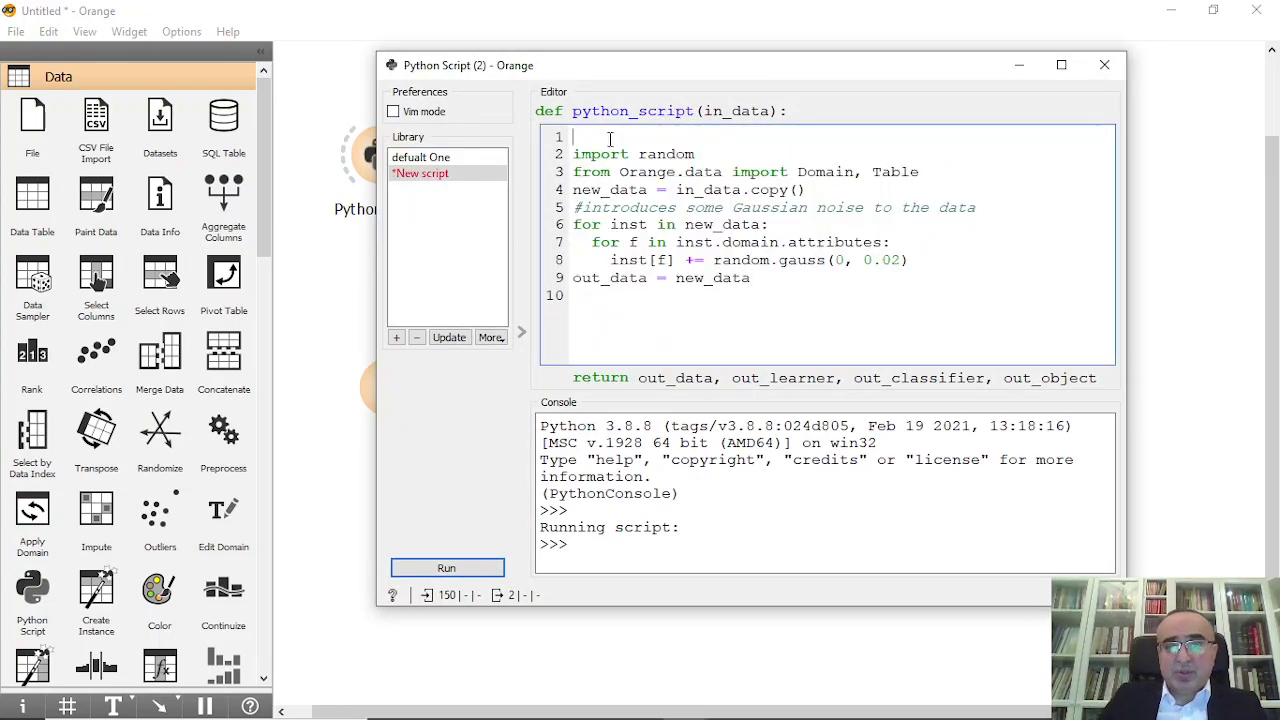
key(Delete)
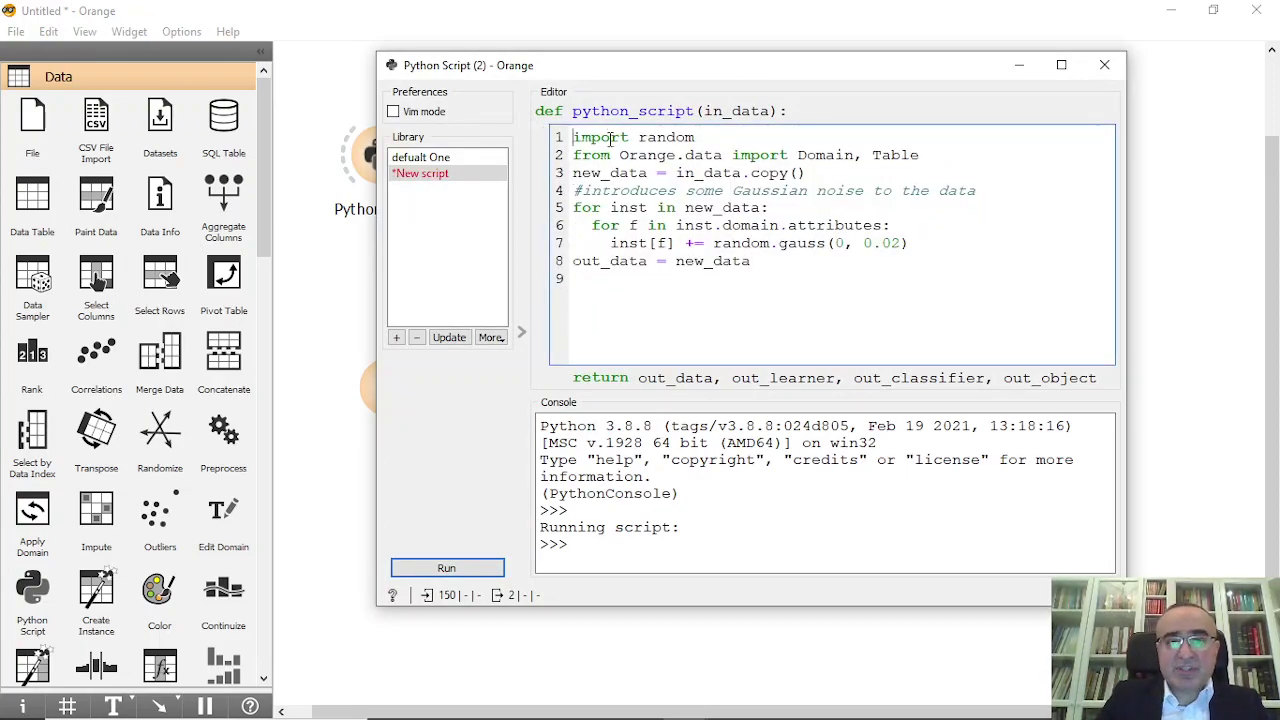
double_click(670, 140)
click(668, 138)
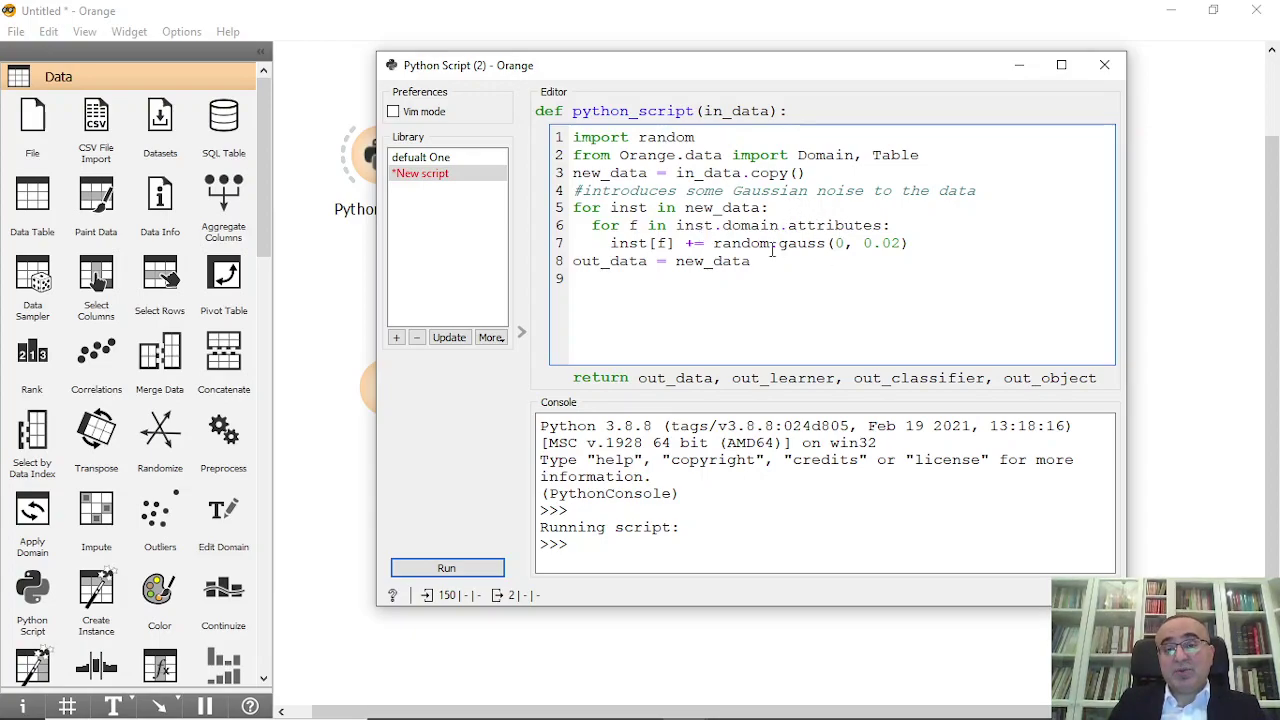
Review the random.gauss(0, 0.02) noise loop, then run the script and close the editor
double_click(634, 245)
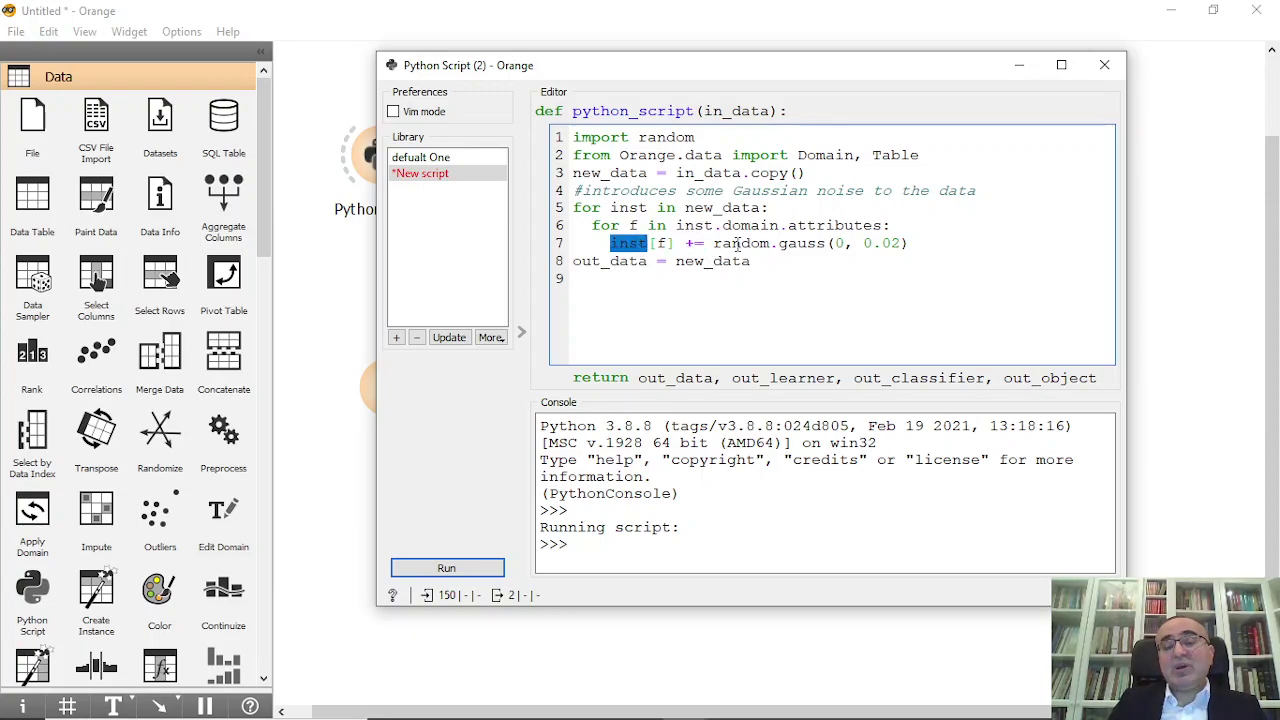
drag(705, 245, 829, 245)
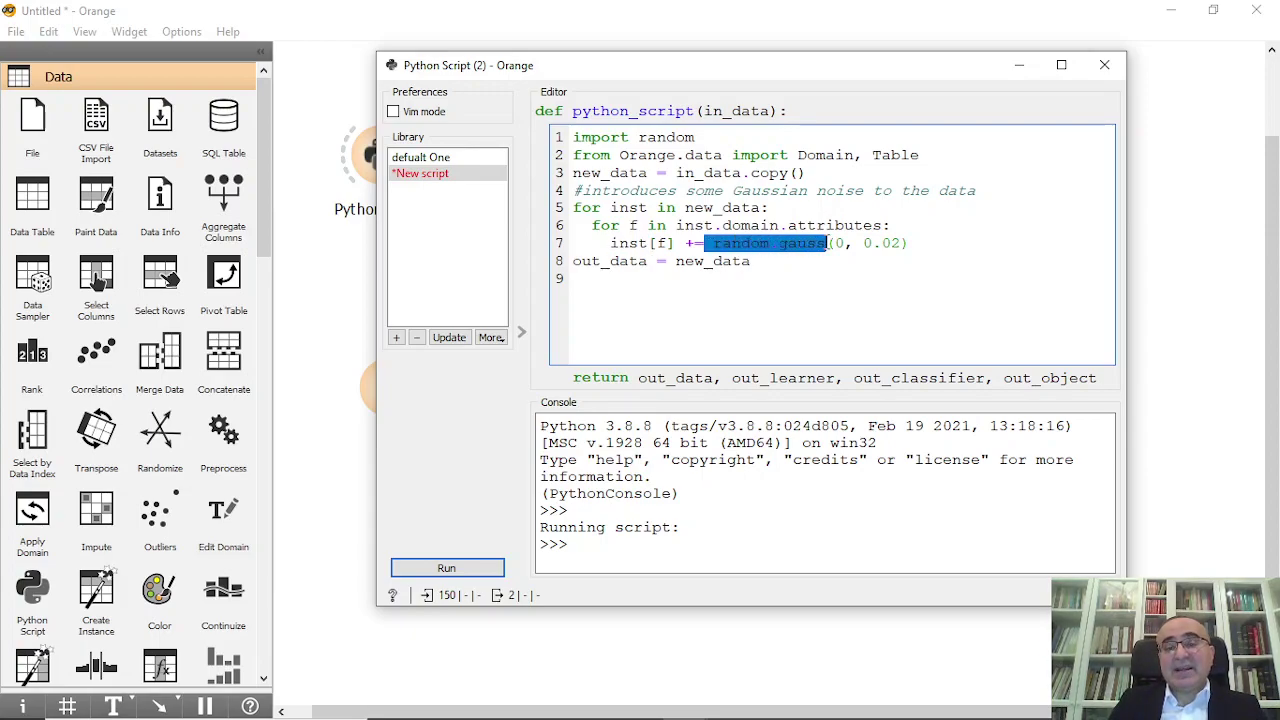
click(826, 271)
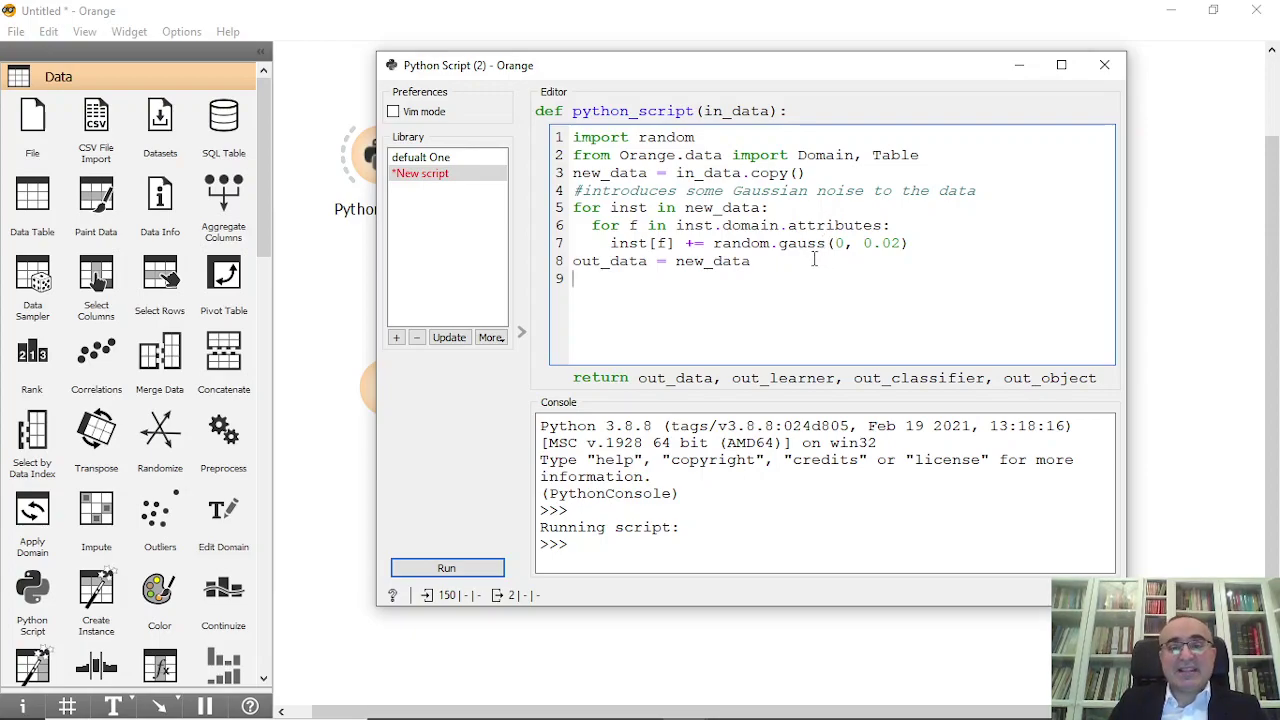
double_click(801, 245)
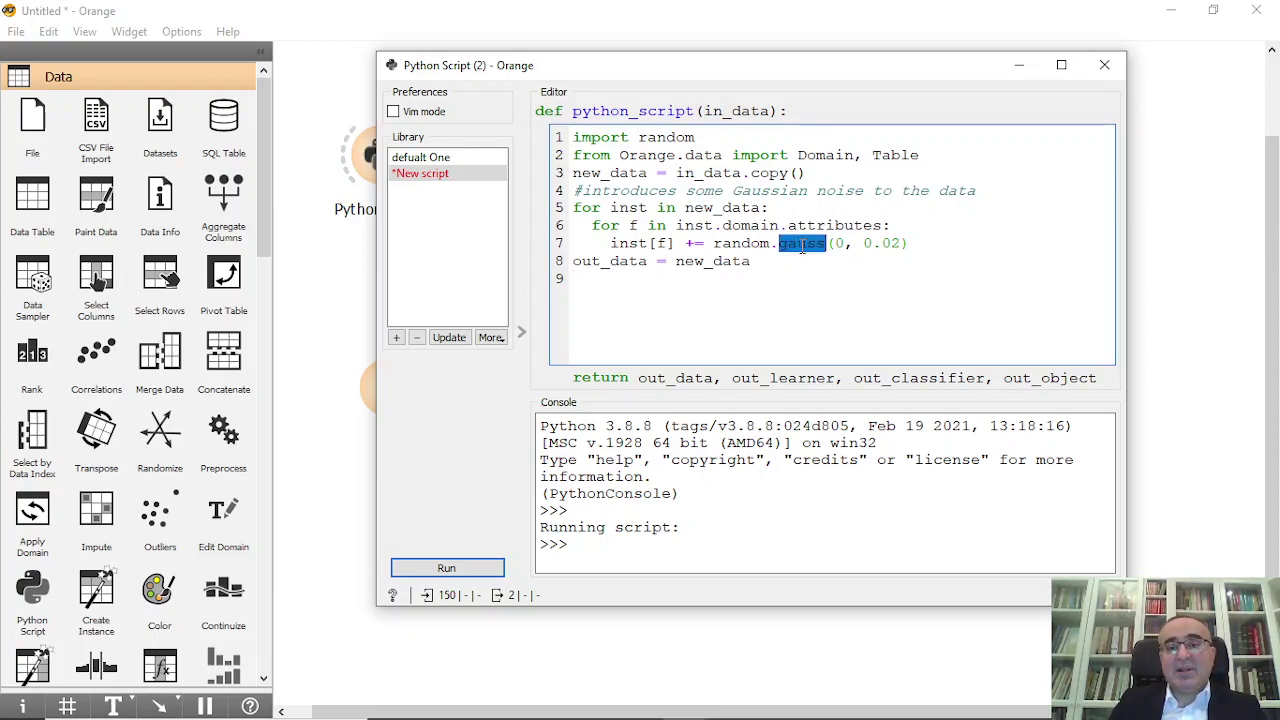
double_click(743, 245)
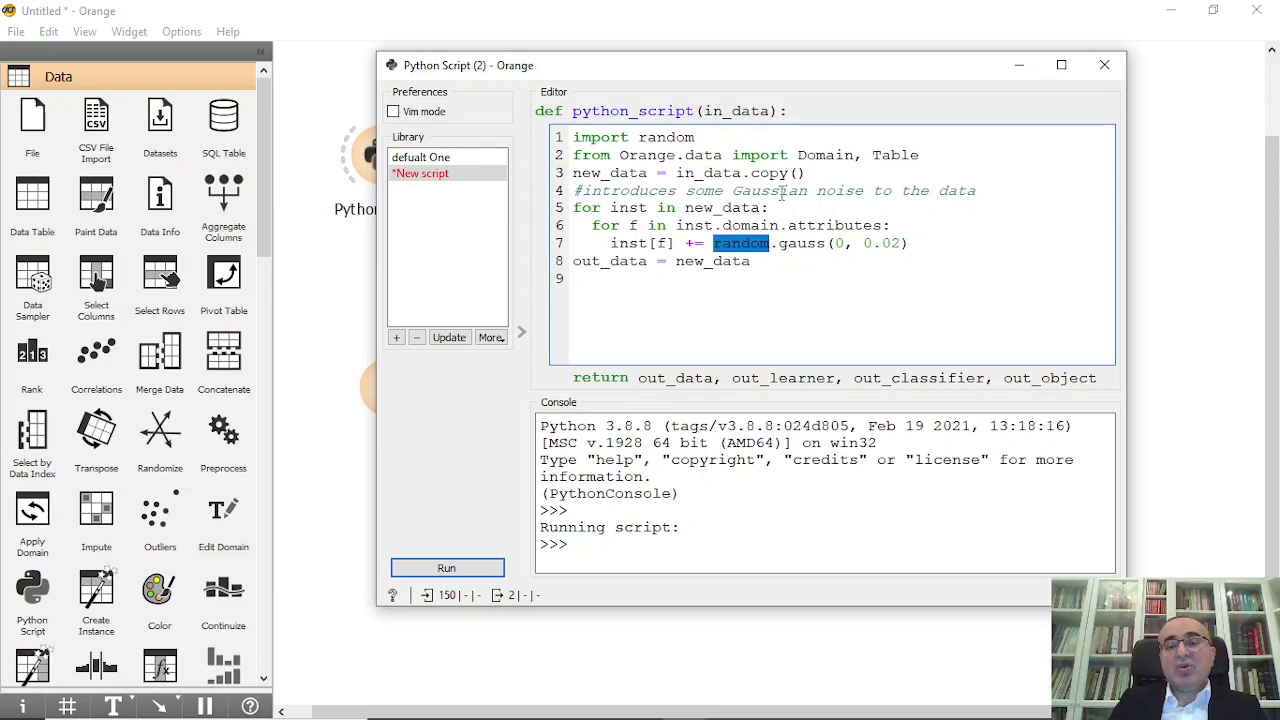
double_click(808, 246)
drag(863, 243, 901, 243)
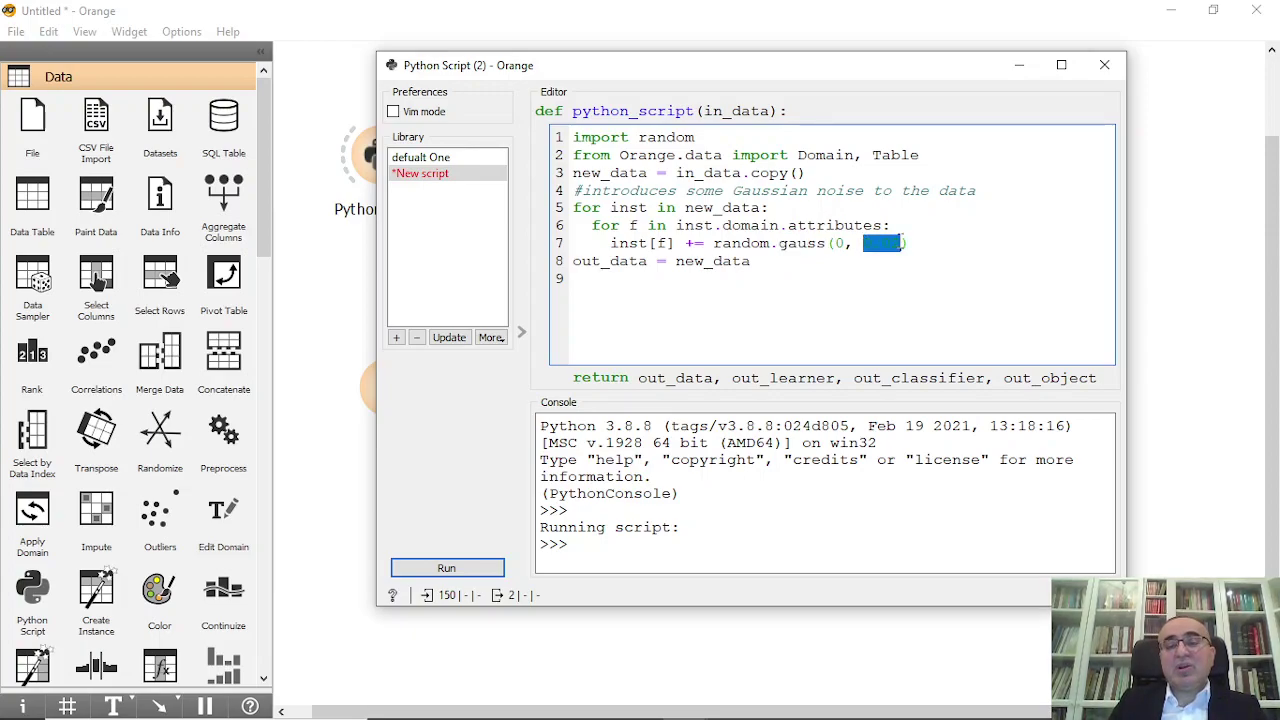
click(863, 243)
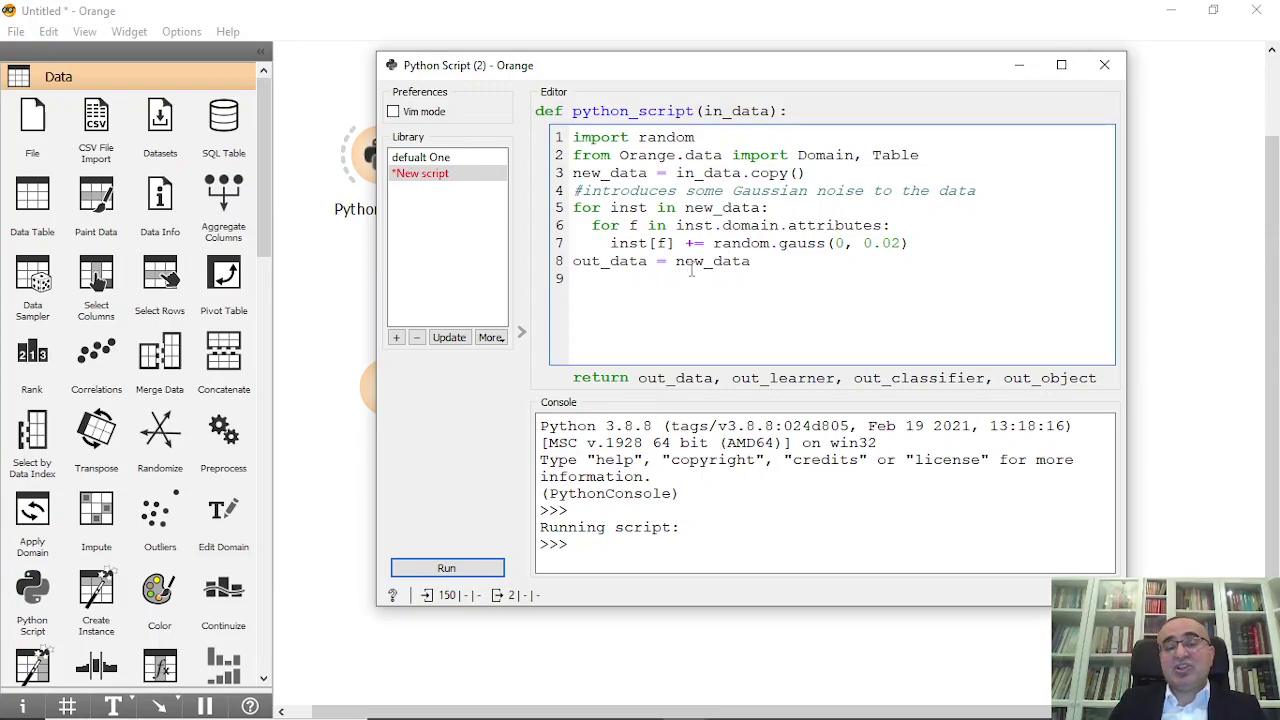
click(486, 568)
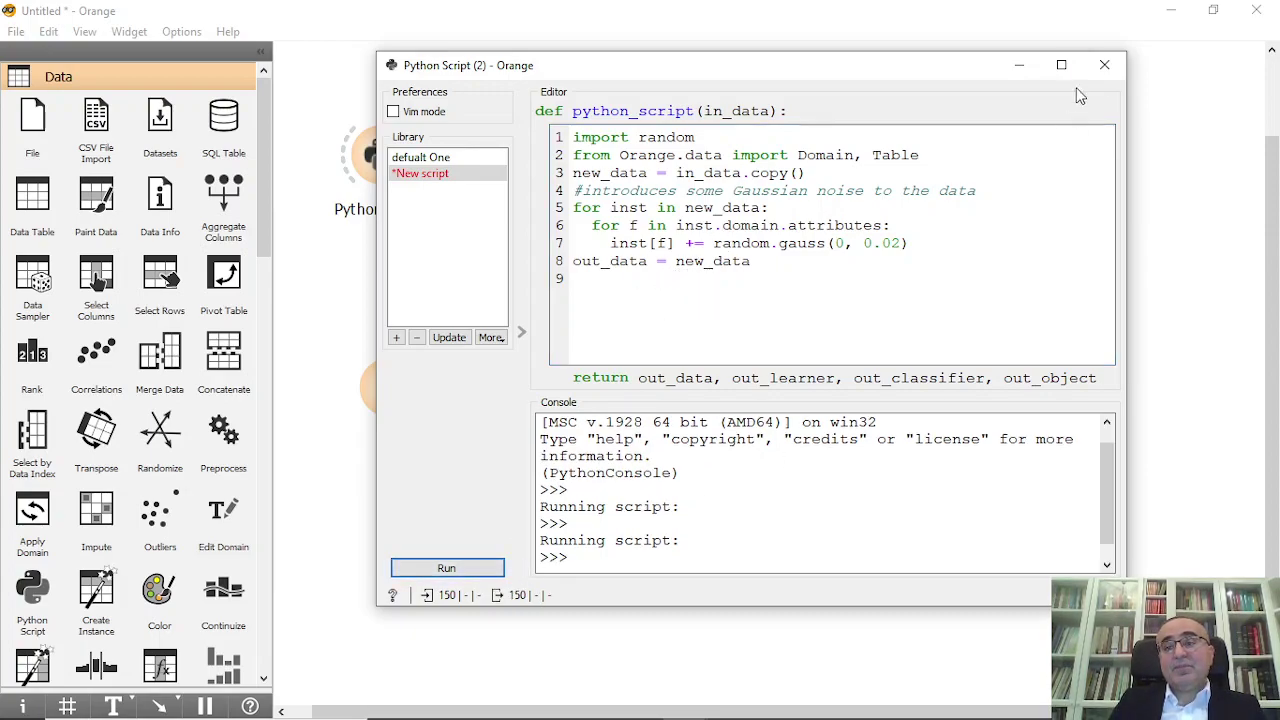
click(1104, 66)
Connect Python Script (2)'s output to a new Data Table (1)
drag(726, 374, 940, 350)
text(dat)
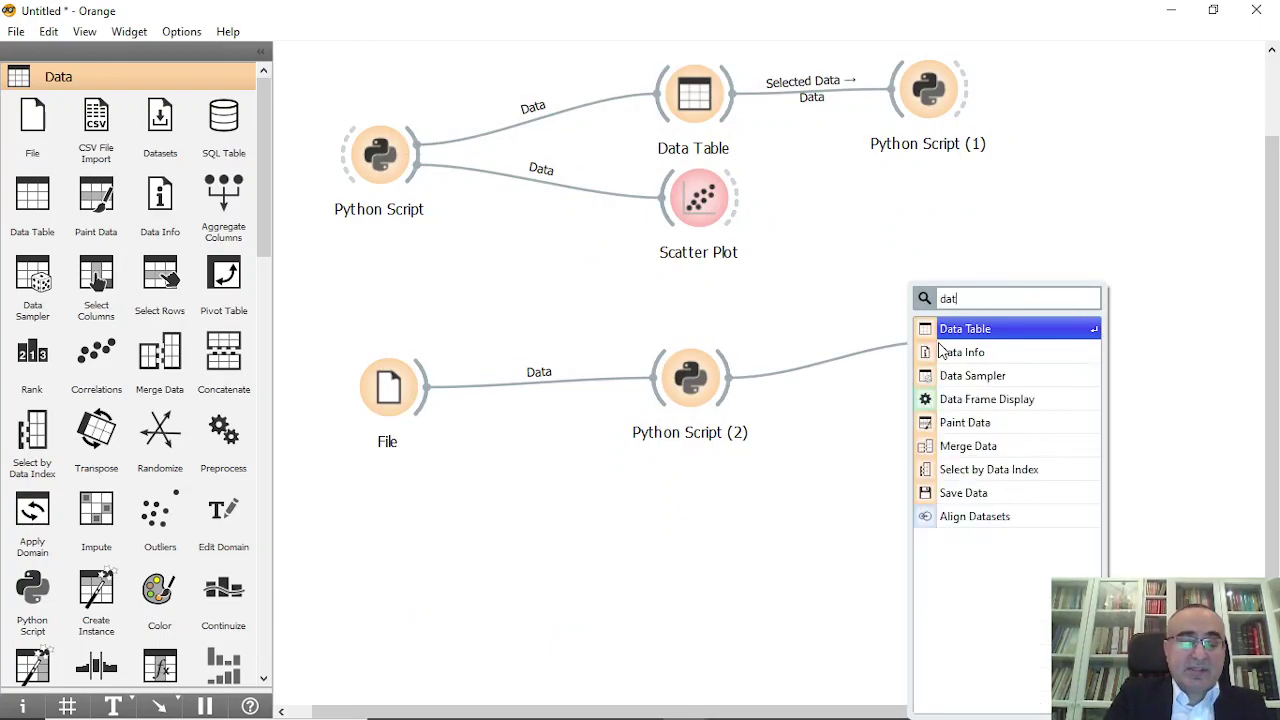
text(a)
click(950, 329)
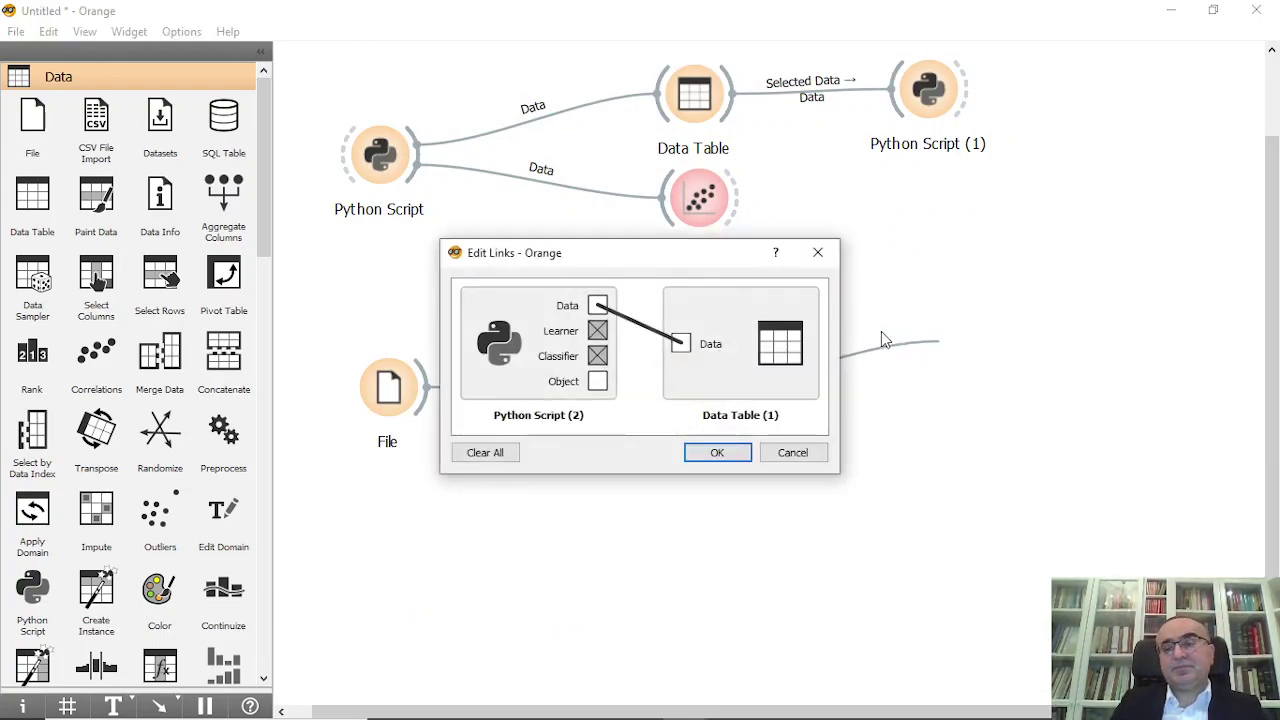
click(729, 455)
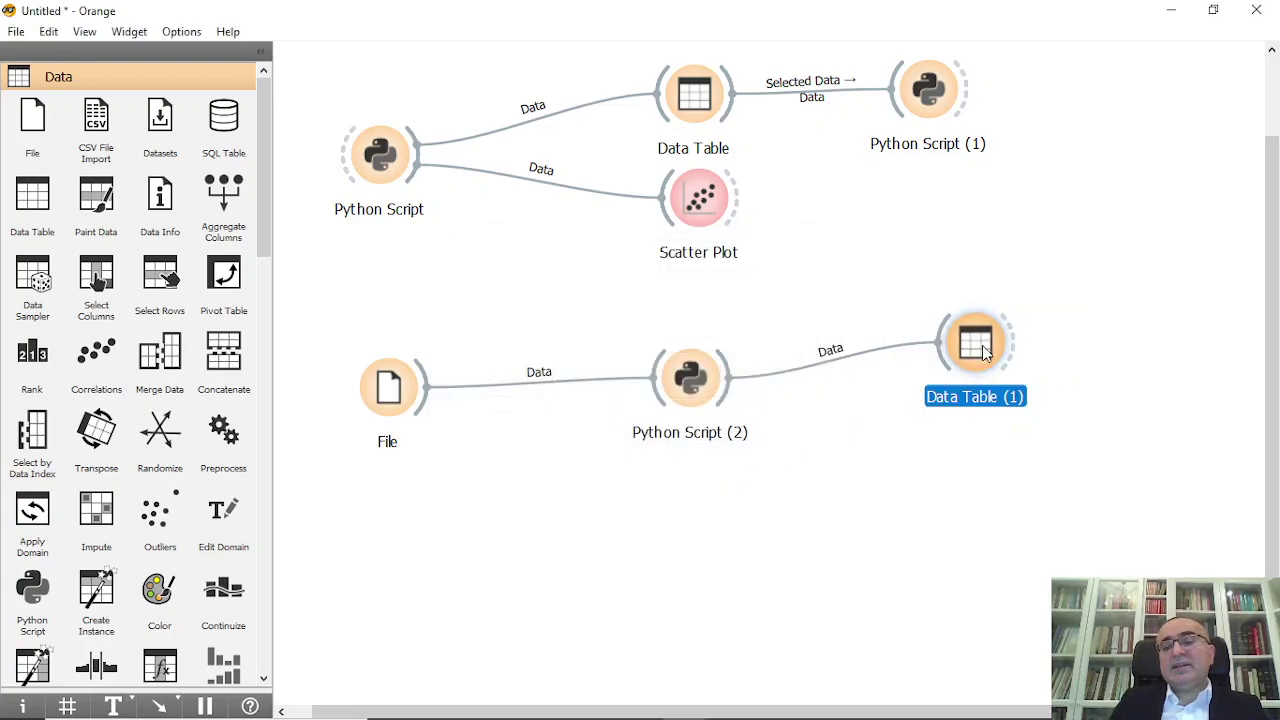
Inspect the noisy iris values in Data Table (1), then move its window aside
double_click(984, 350)
click(776, 183)
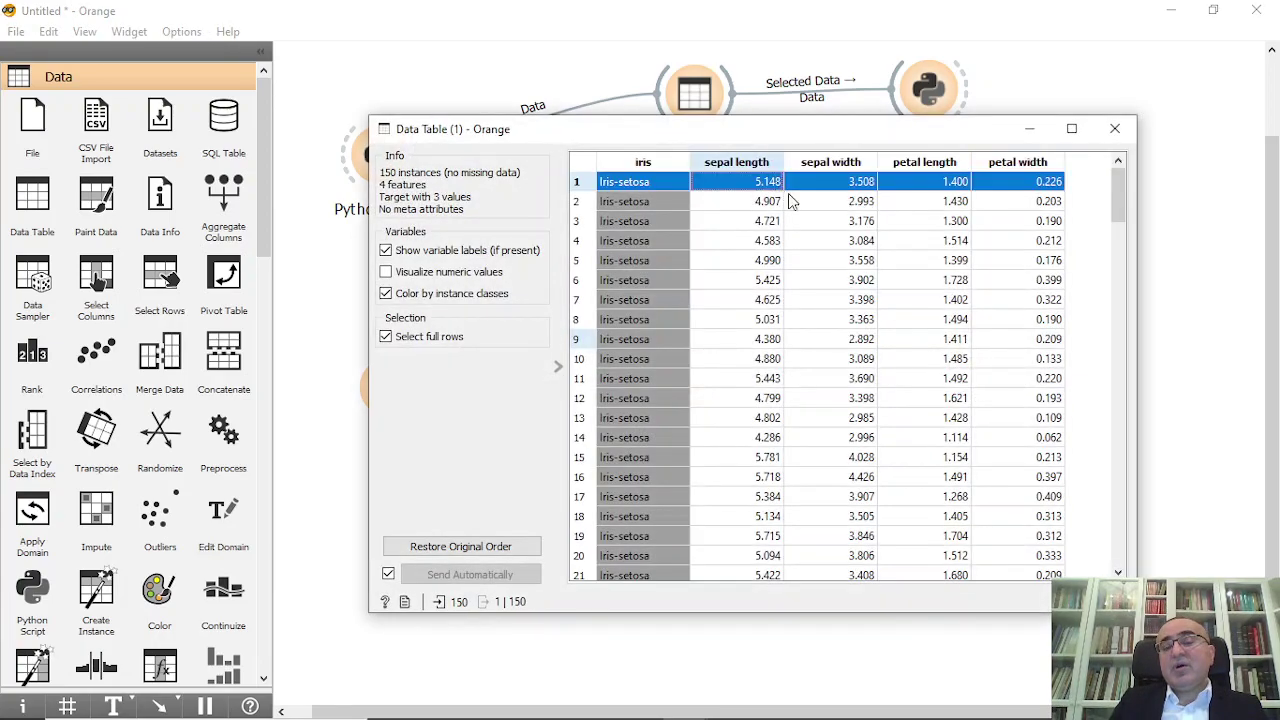
click(848, 248)
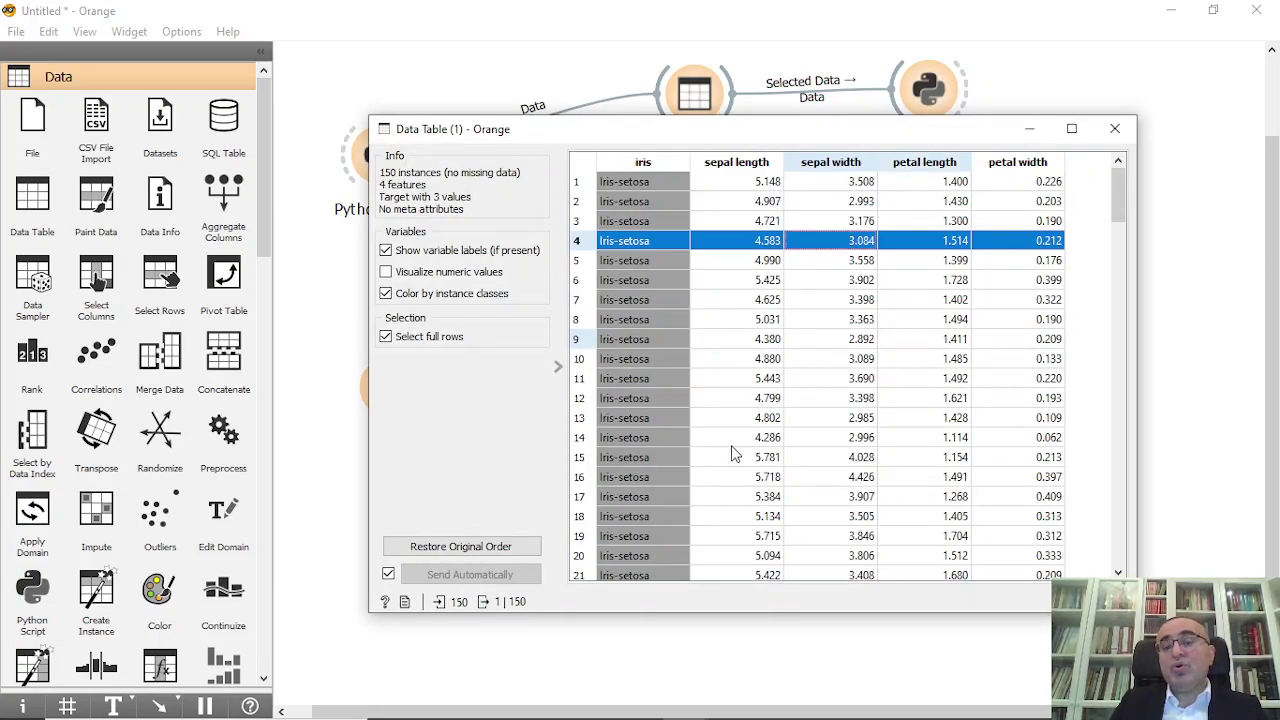
mouse_move(1119, 185)
mouse_down()
mouse_move(1120, 529)
mouse_move(1120, 180)
mouse_up()
drag(922, 140, 1020, 280)
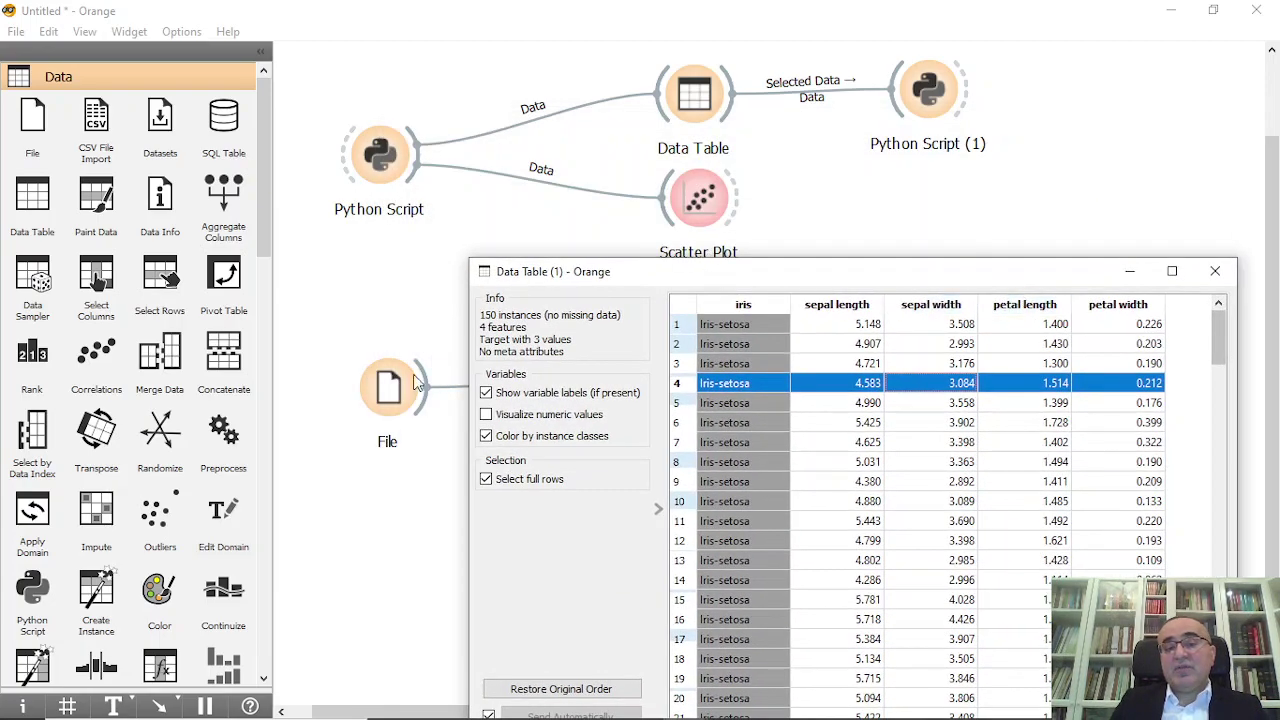
click(366, 346)
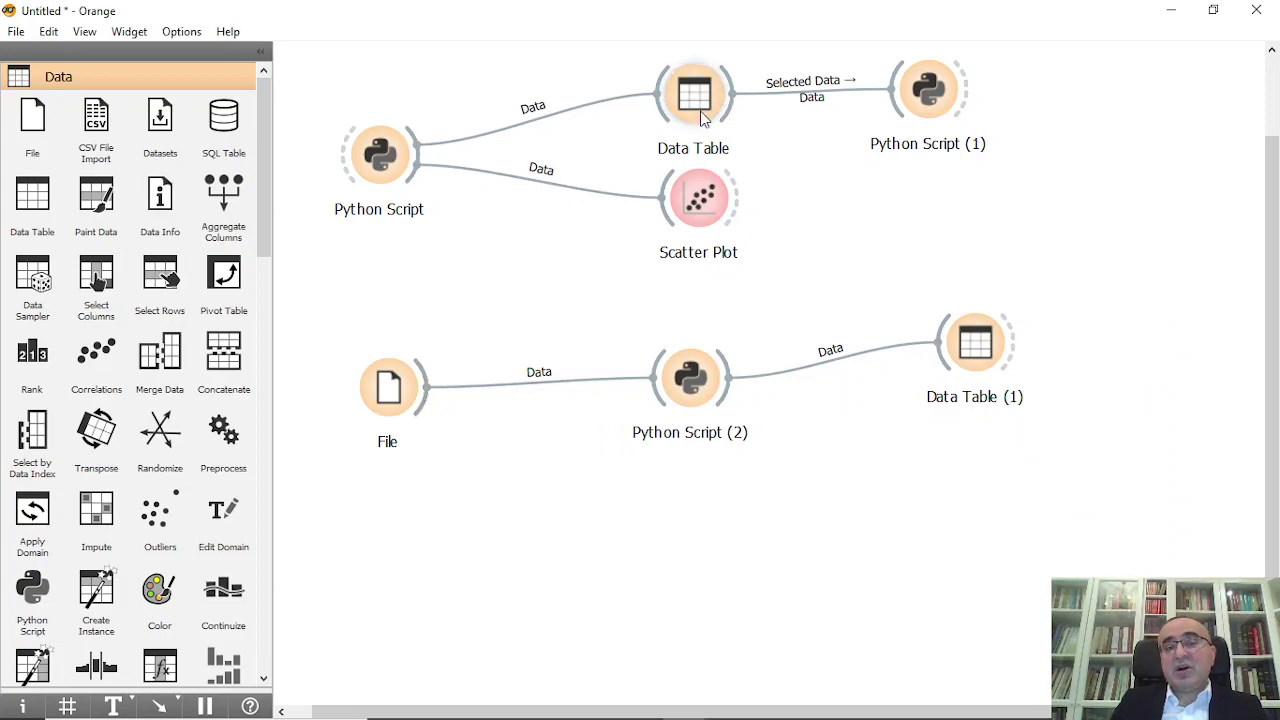
Link File's output to a new Data Table (2) and view the original iris values
drag(428, 387, 612, 304)
text(dat)
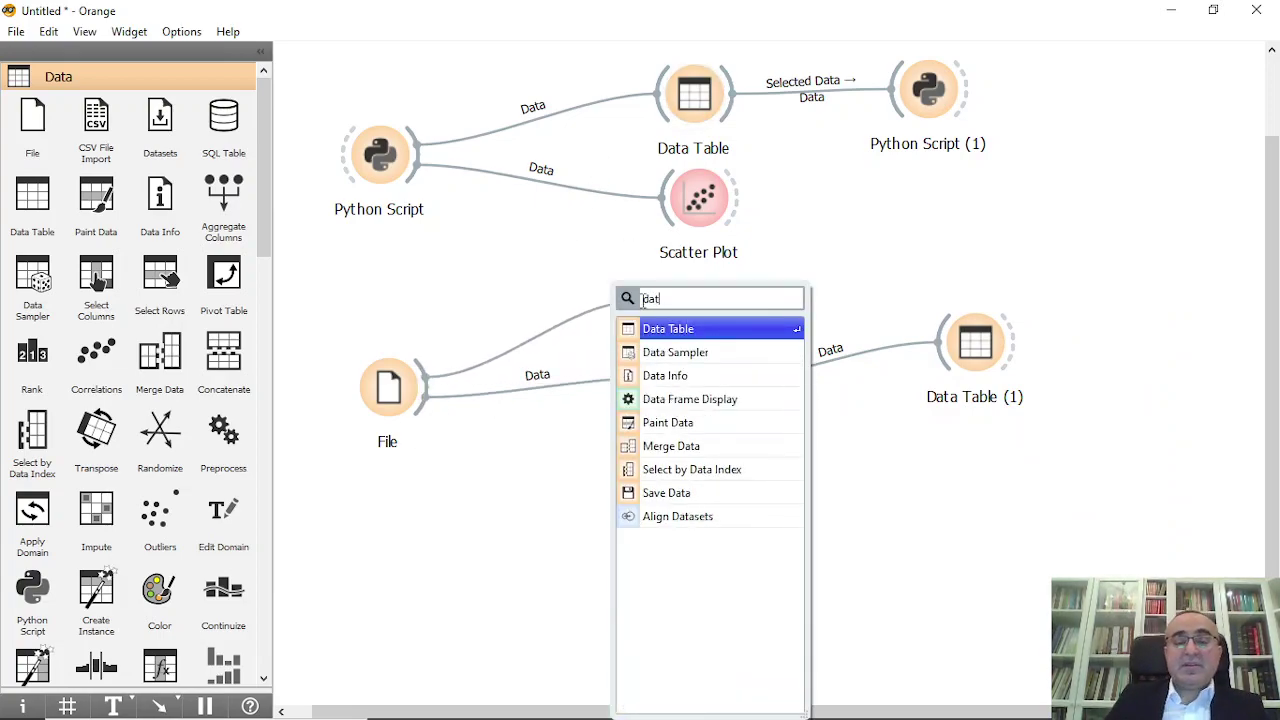
click(726, 332)
double_click(675, 298)
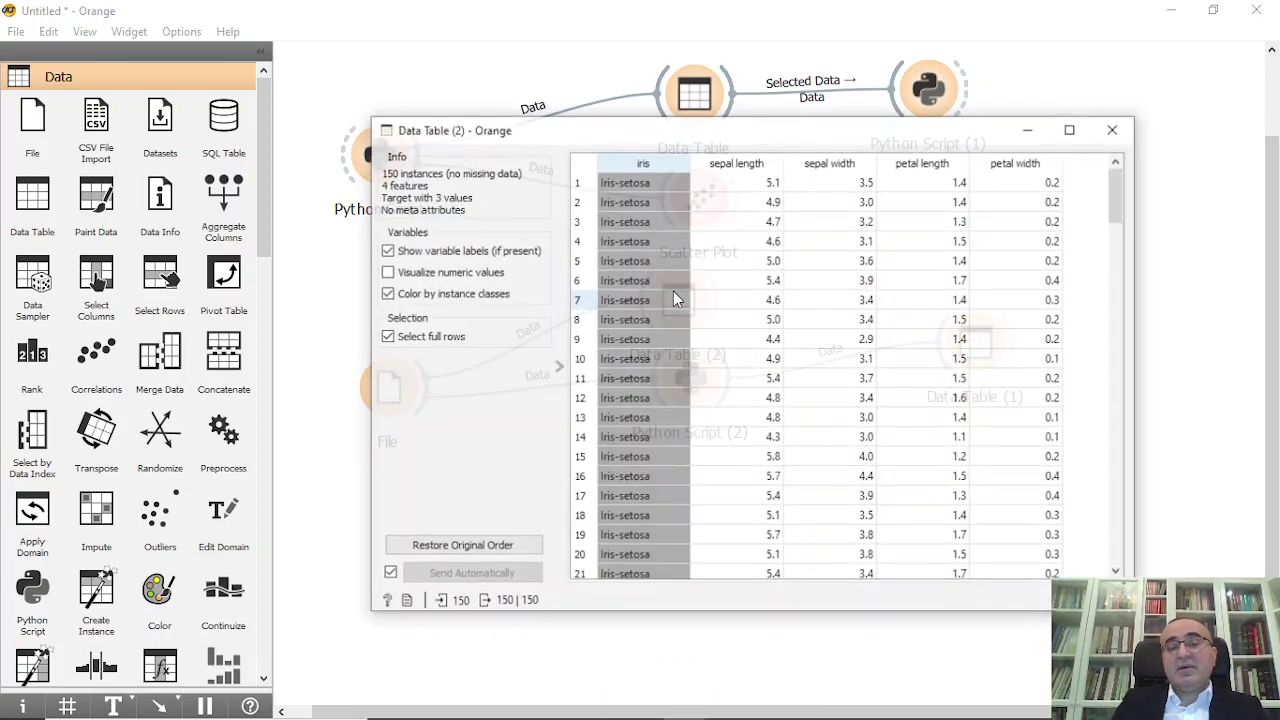
drag(610, 132, 211, 73)
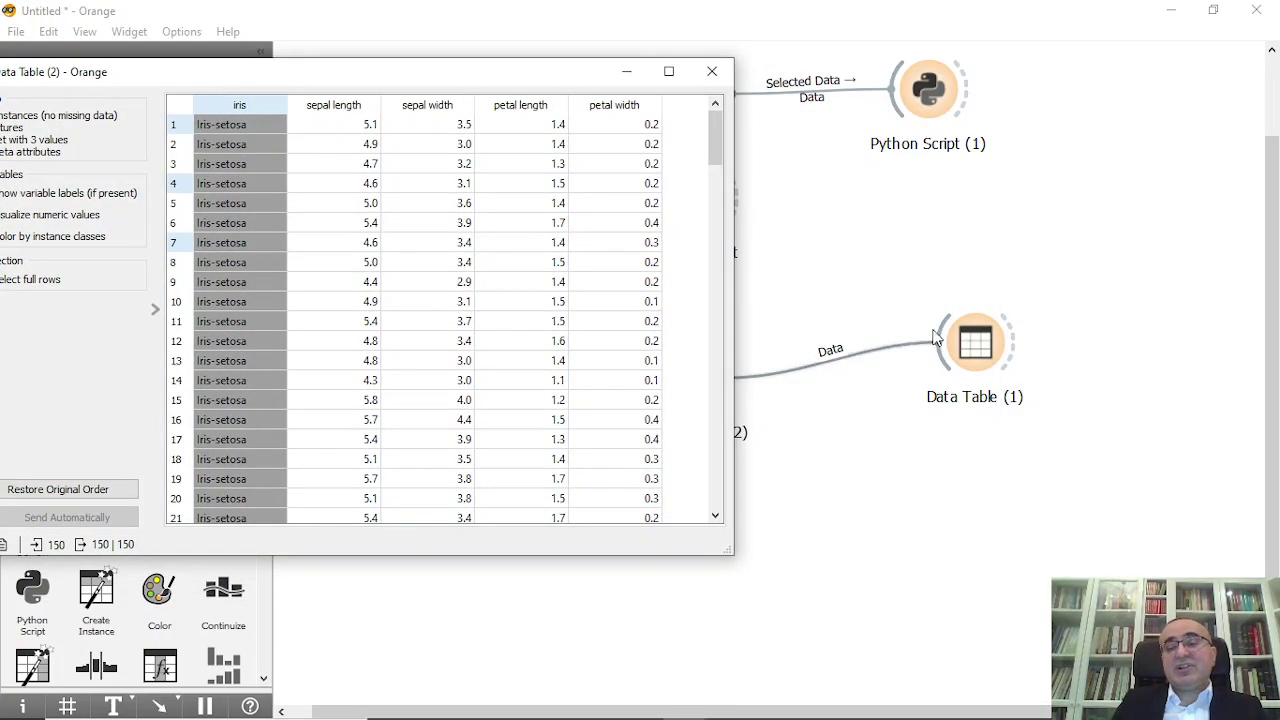
Compare Data Table (1) beside Data Table (2) on row 1, then close both windows
double_click(972, 342)
mouse_move(780, 705)
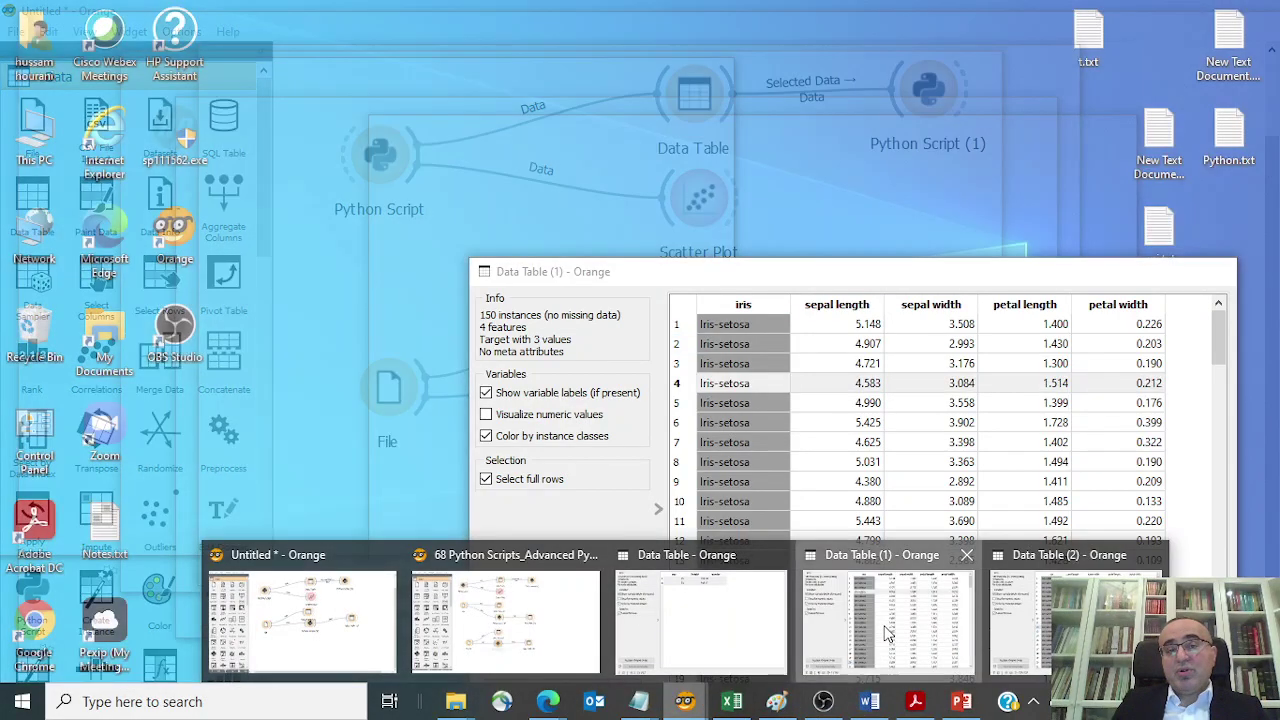
click(885, 630)
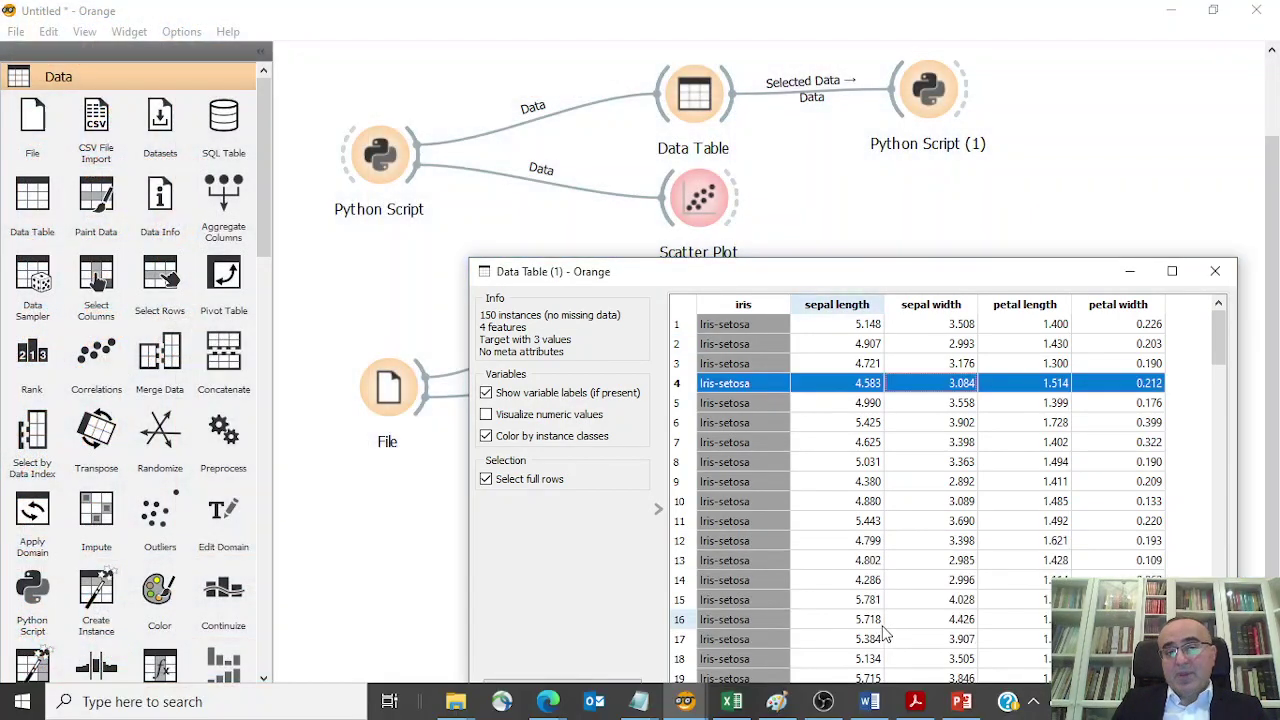
click(684, 701)
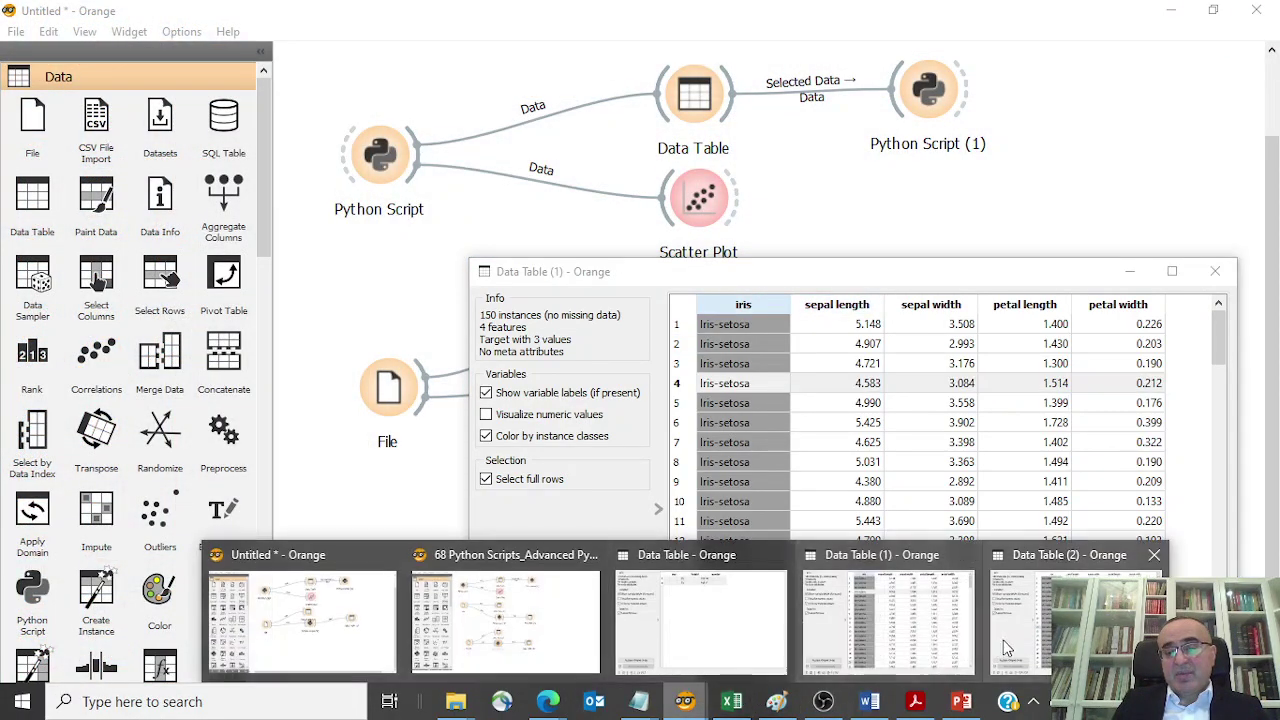
click(1003, 648)
drag(930, 262, 911, 261)
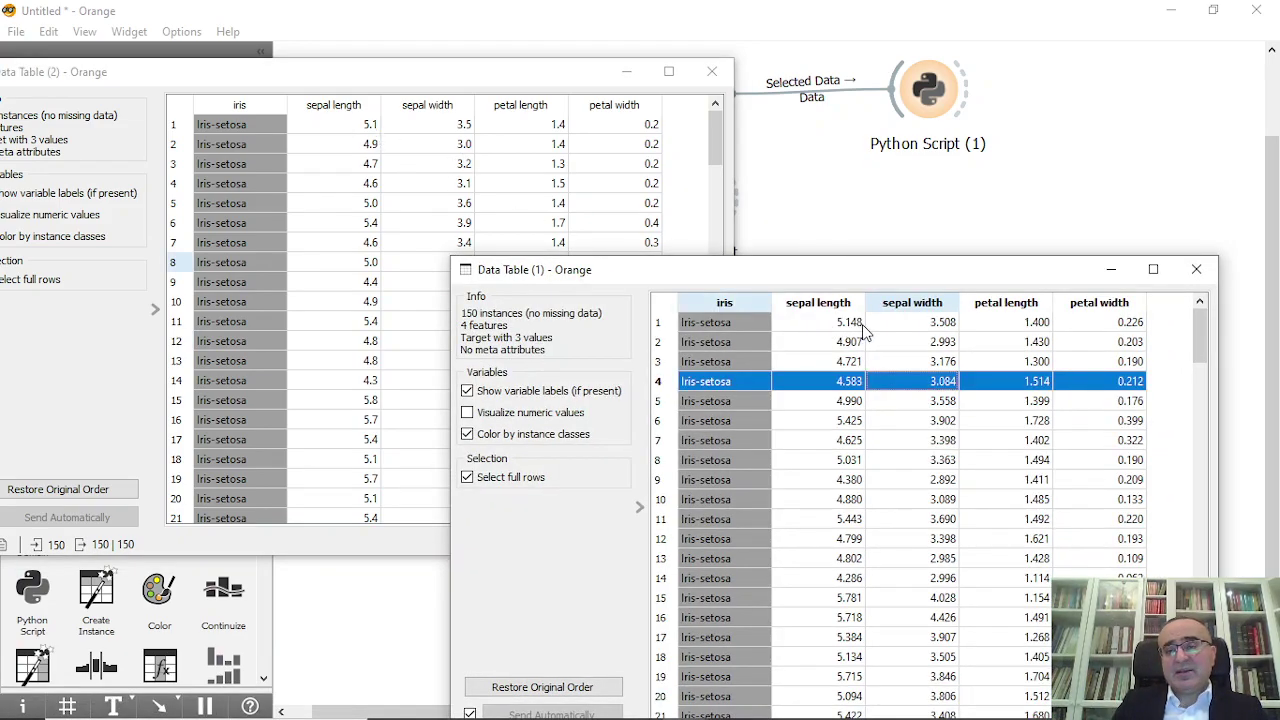
click(940, 328)
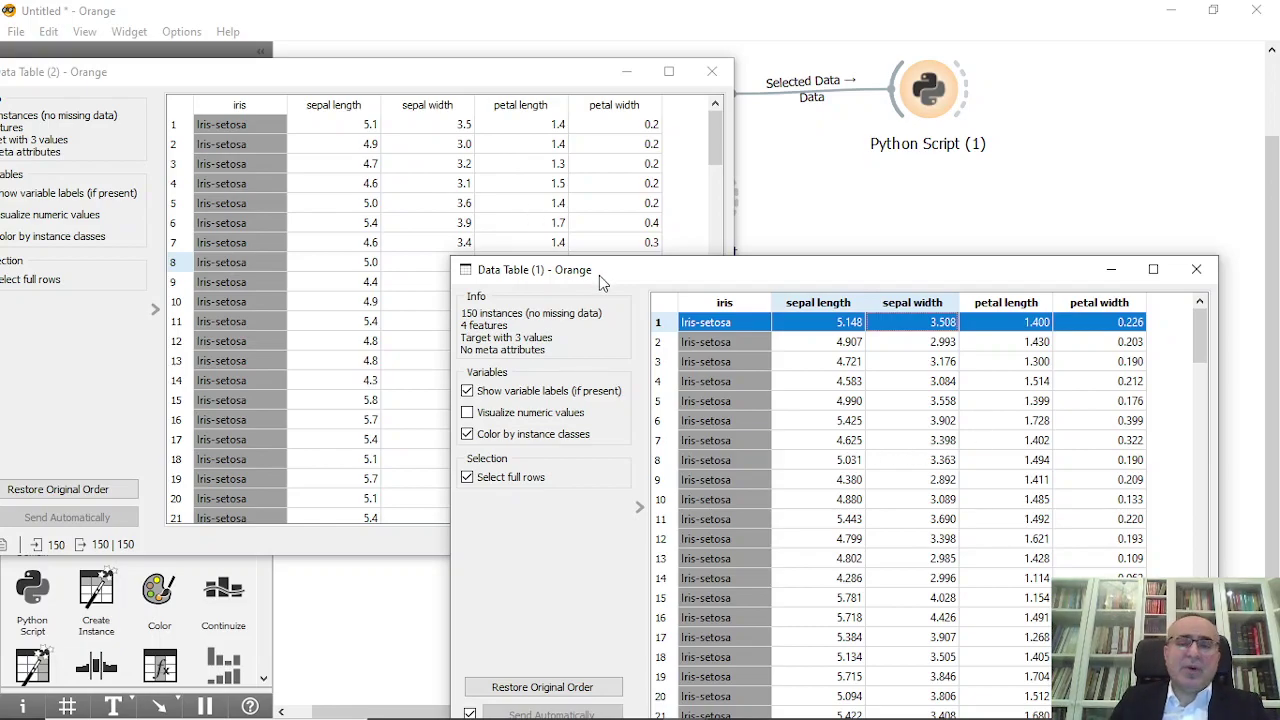
click(1196, 269)
click(712, 71)
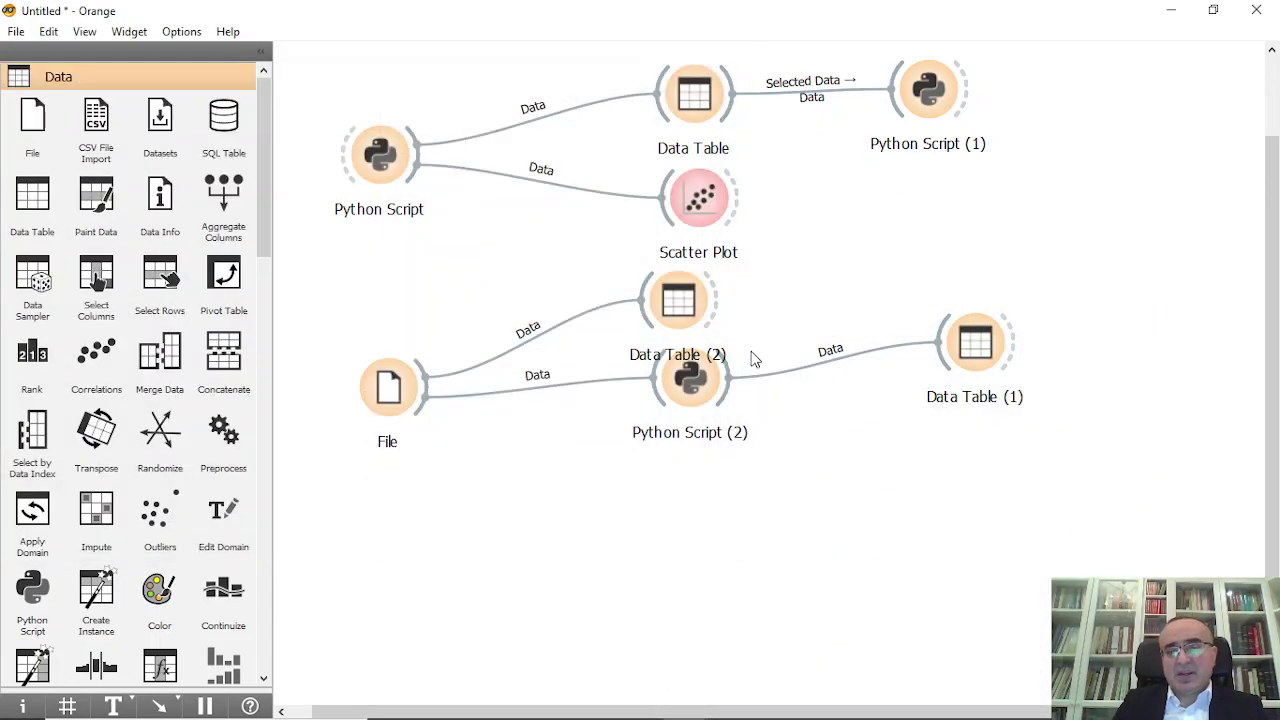
Add a File (1) widget loading iris.tab with the iris column set as target
click(690, 400)
drag(1000, 366, 1018, 395)
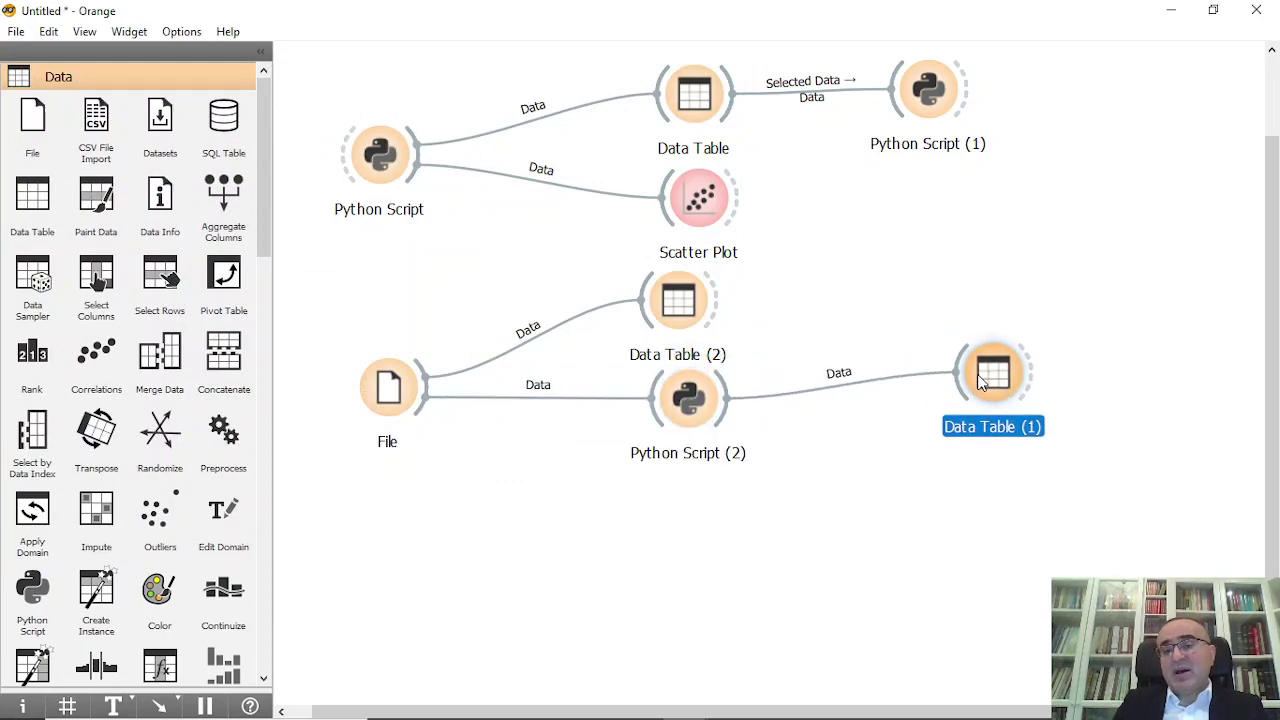
right_click(397, 580)
text(dat)
key(BackSpace)
key(BackSpace)
key(BackSpace)
click(430, 331)
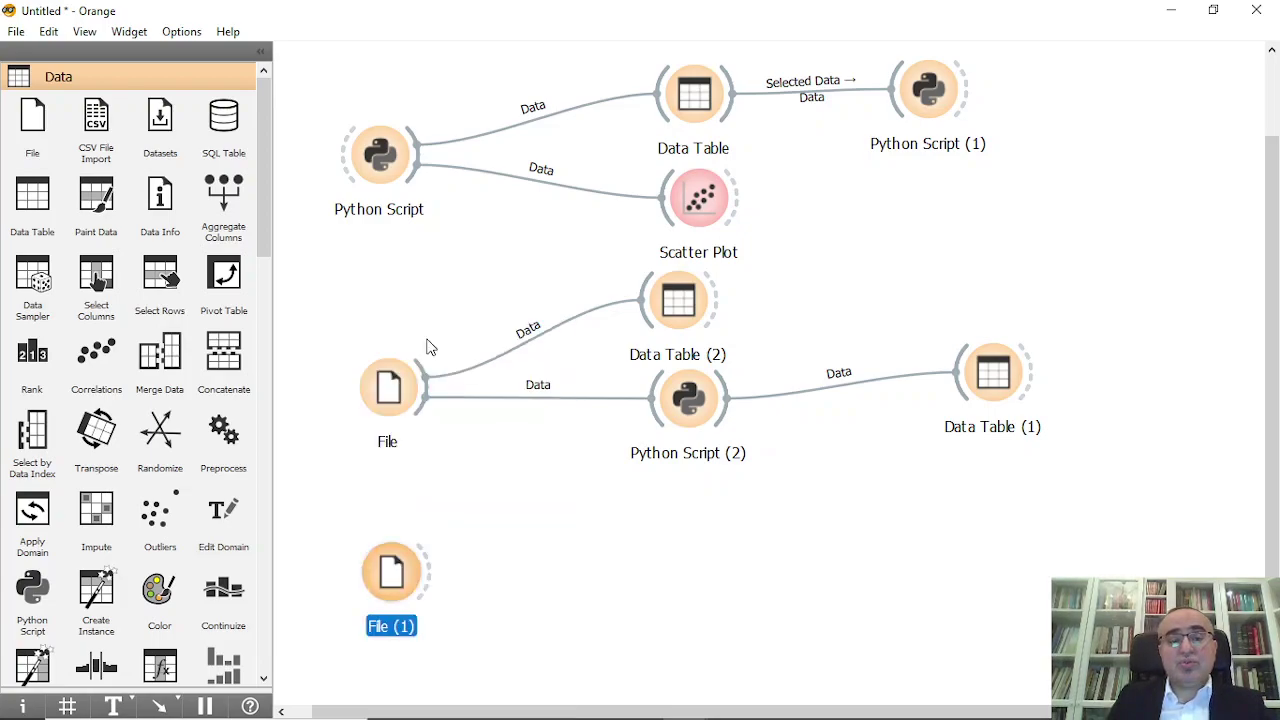
double_click(408, 572)
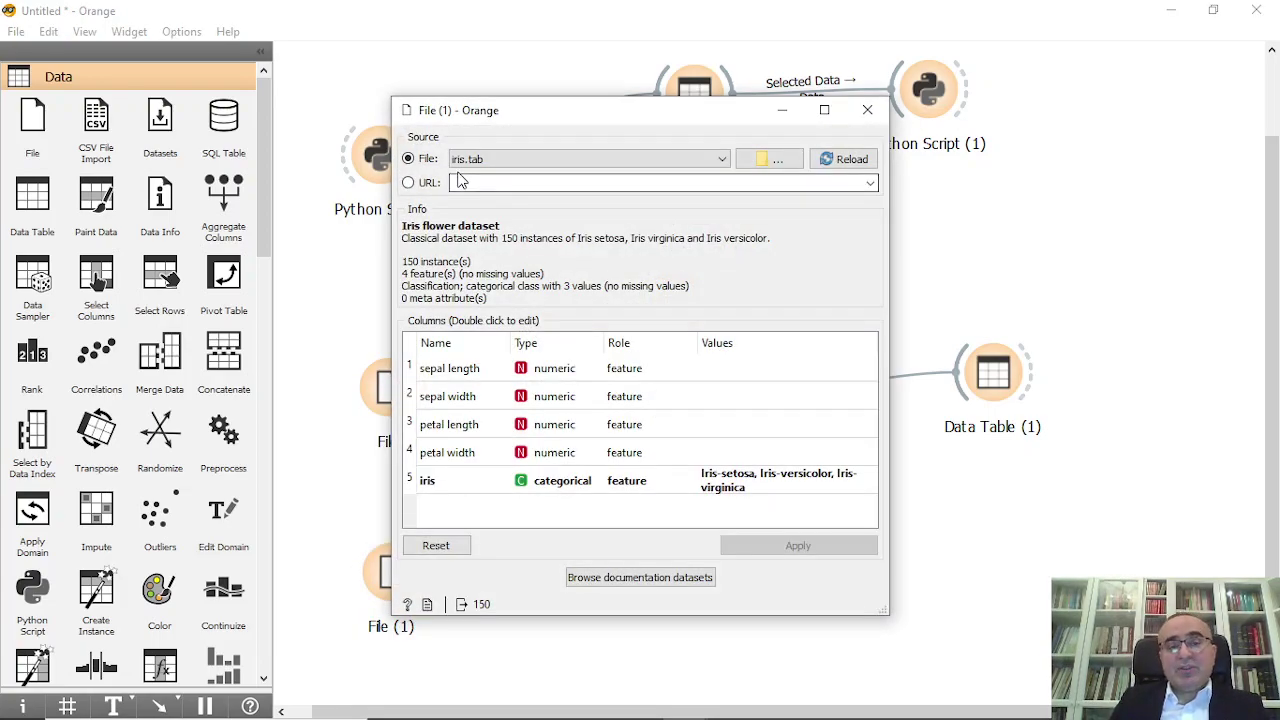
double_click(634, 481)
click(632, 516)
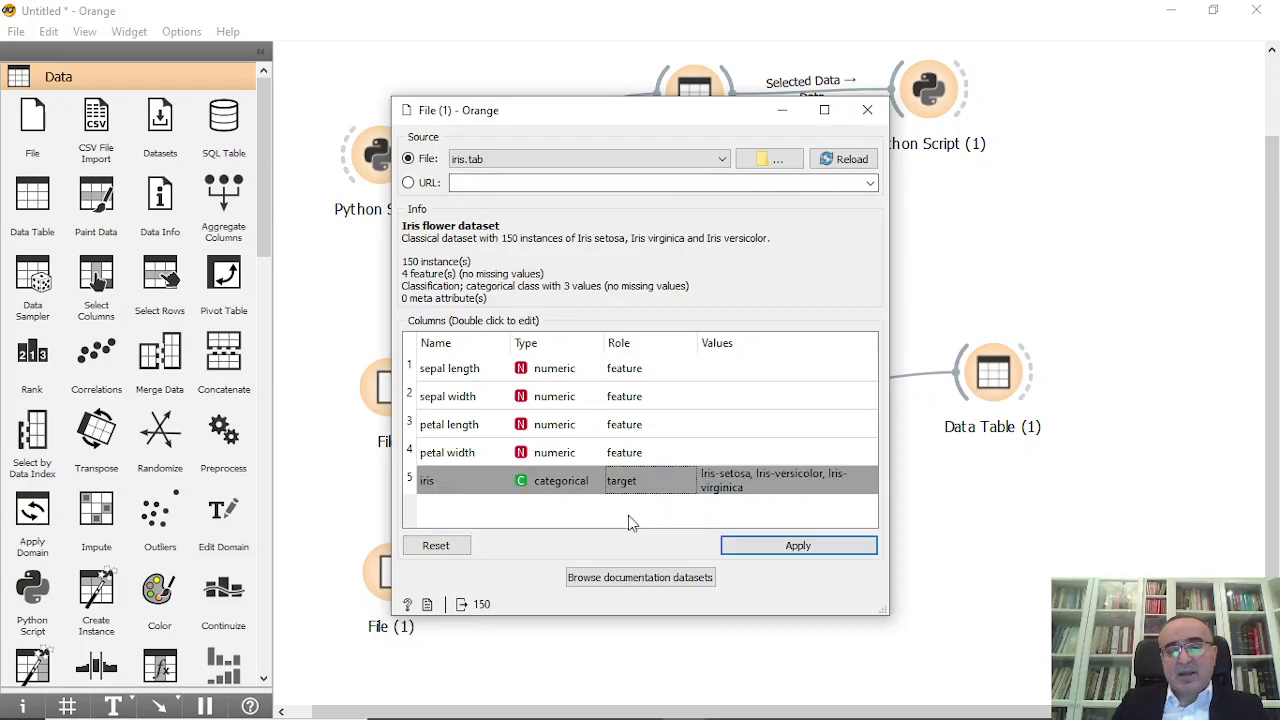
click(785, 548)
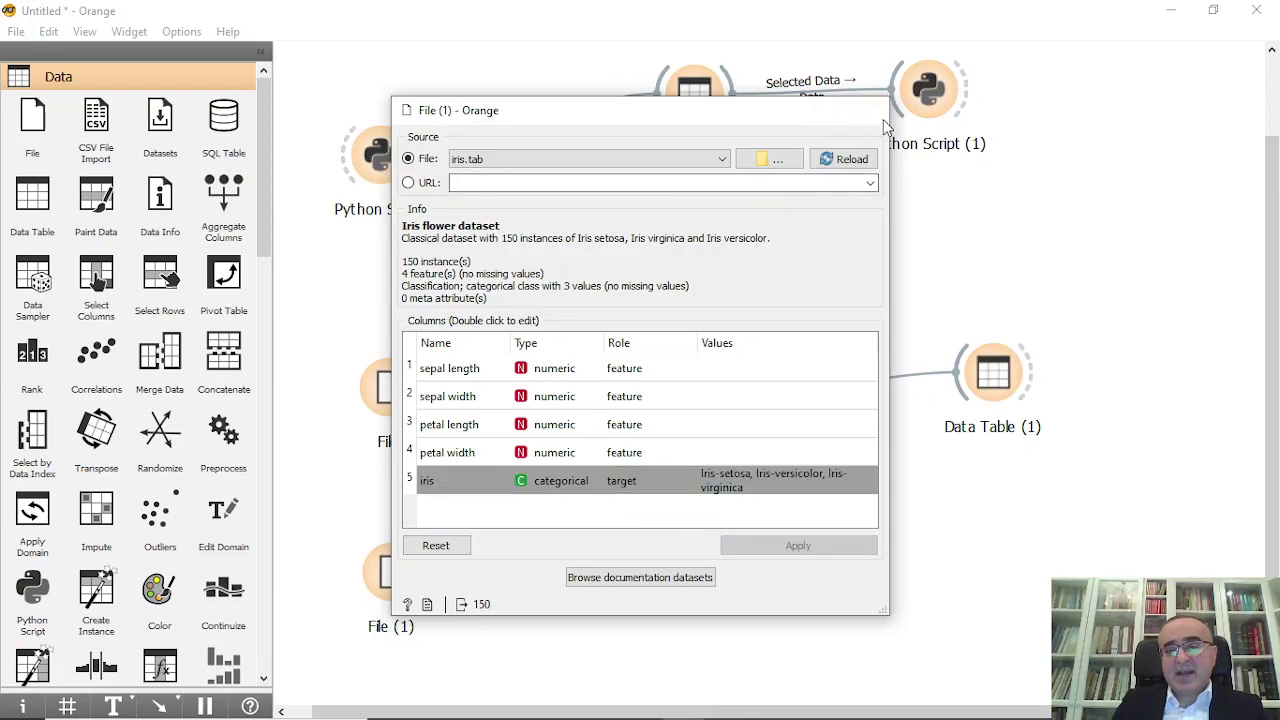
click(867, 110)
Feed File (1)'s output into a new Python Script (3) widget
drag(430, 575, 656, 569)
text(pyt)
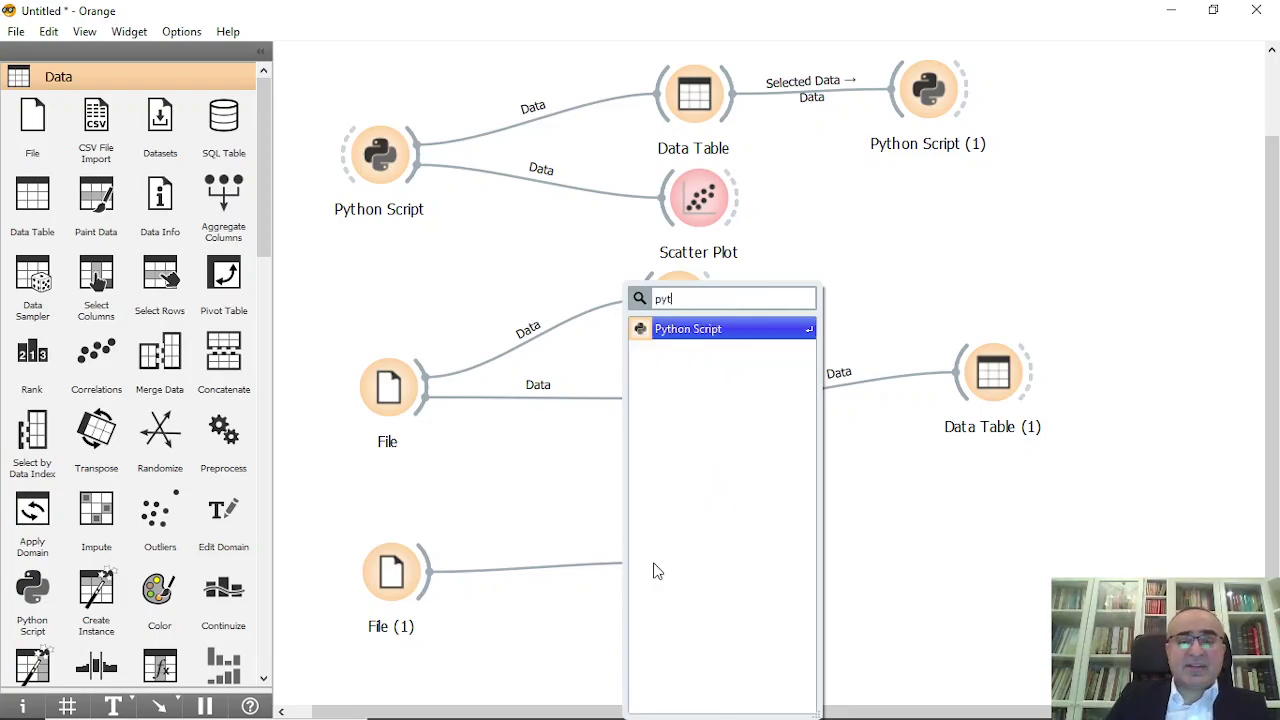
click(686, 336)
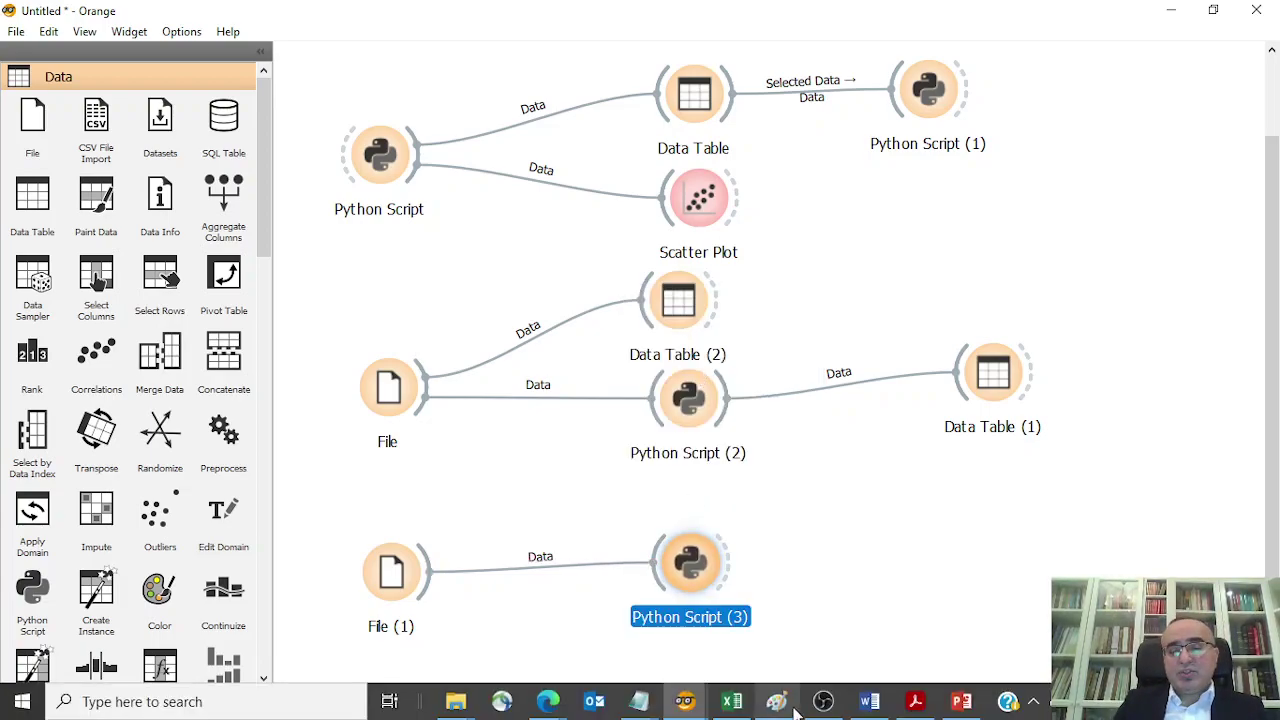
Copy the numpy log-transform code block from the lesson68_python_scripts Notepad file
mouse_move(640, 701)
click(762, 647)
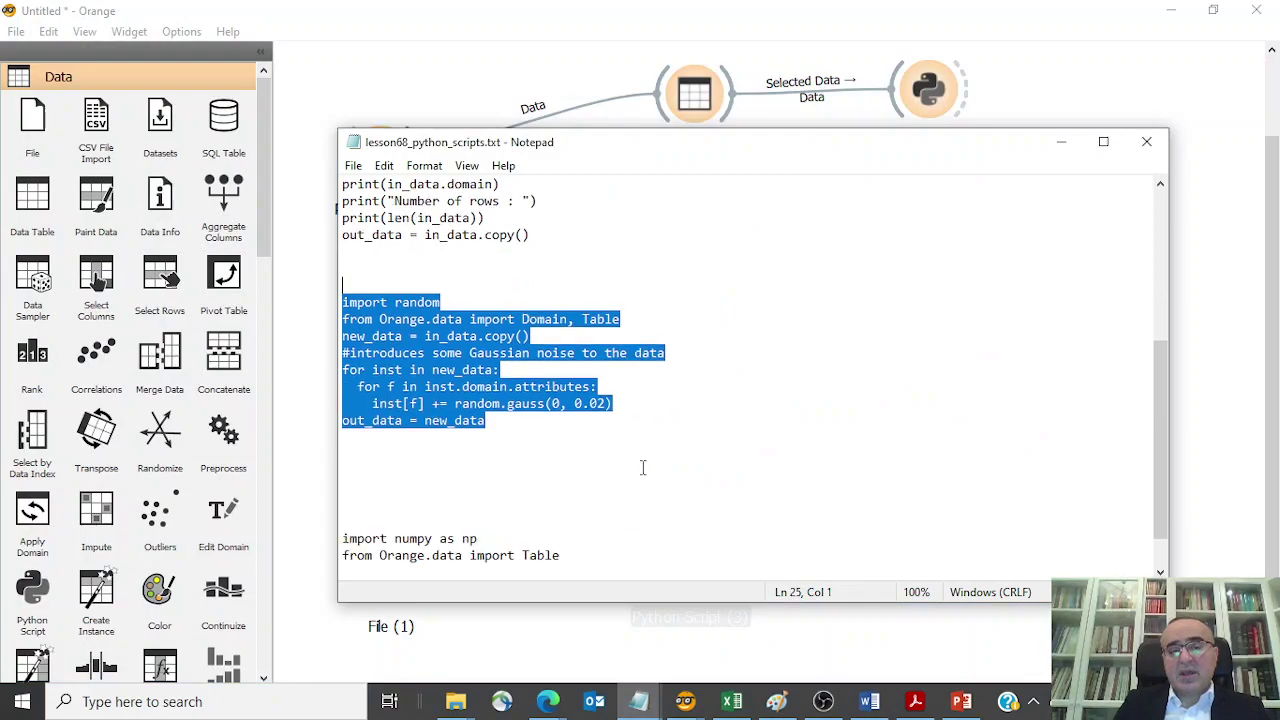
scroll(643, 467, down, 1)
drag(344, 488, 842, 558)
key(ctrl+c)
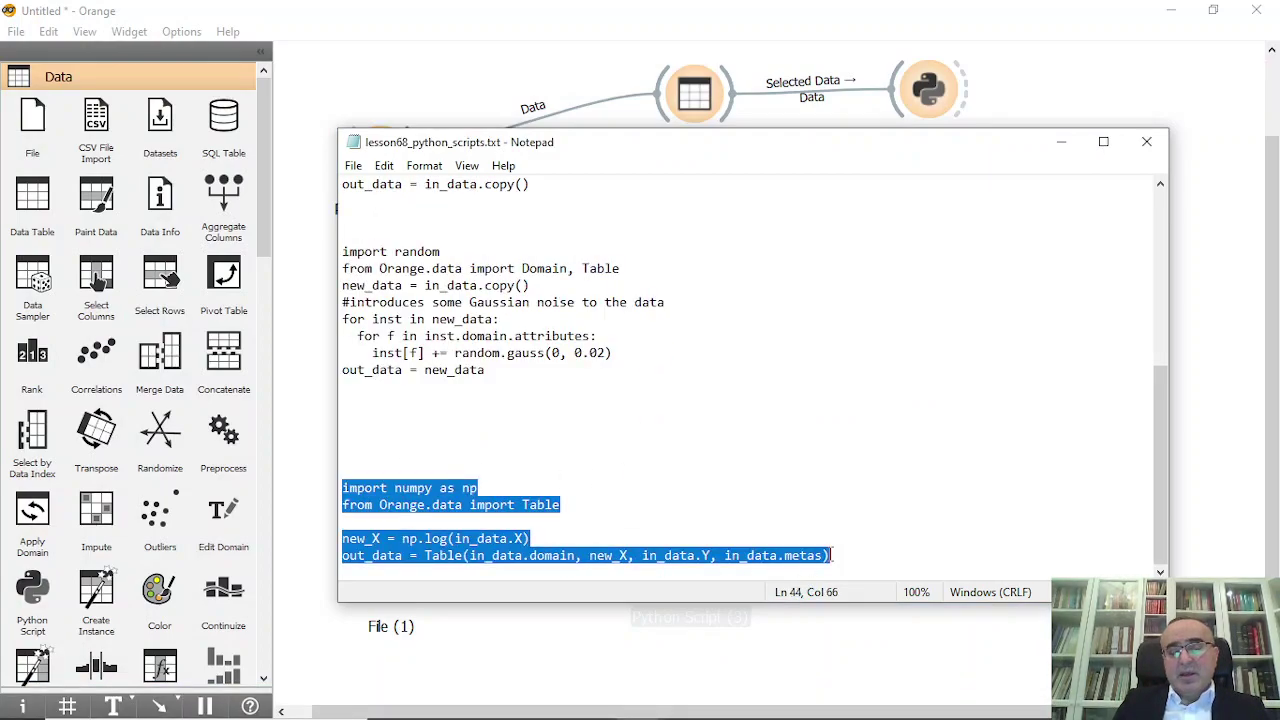
click(1061, 142)
Paste the log-transform script over Python Script (3)'s existing code and close the editor
double_click(692, 567)
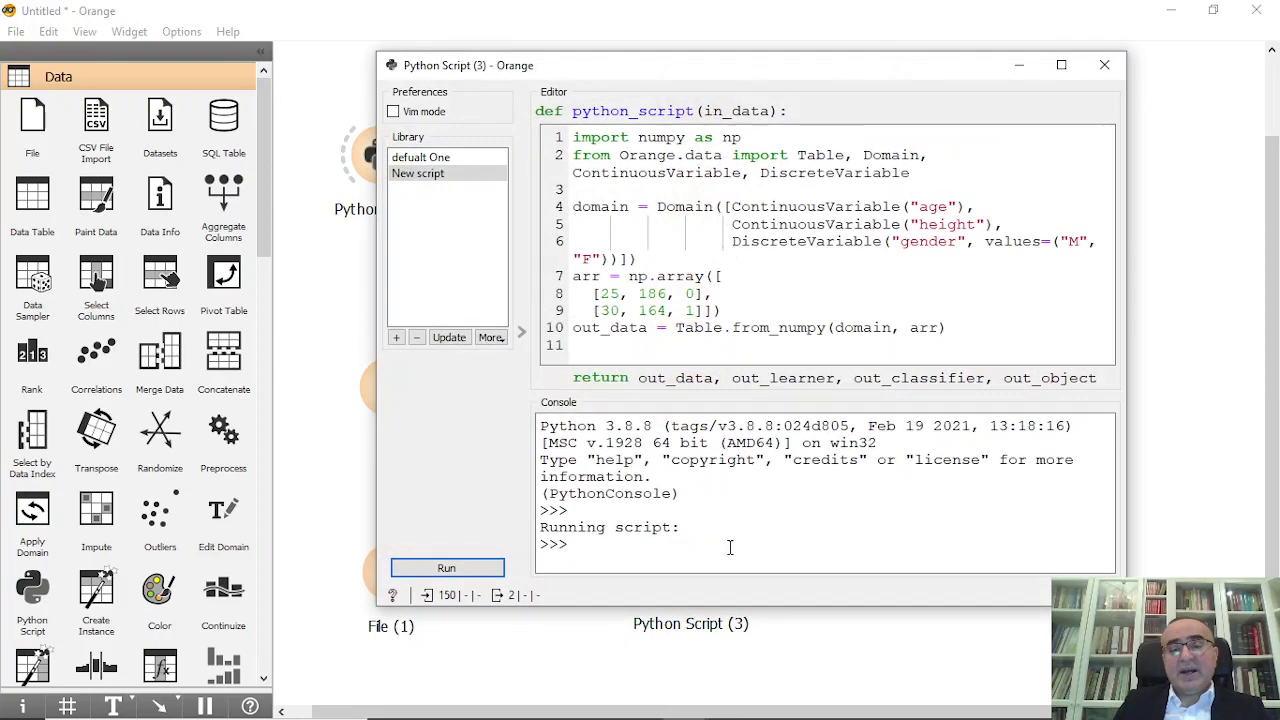
key(ctrl+a)
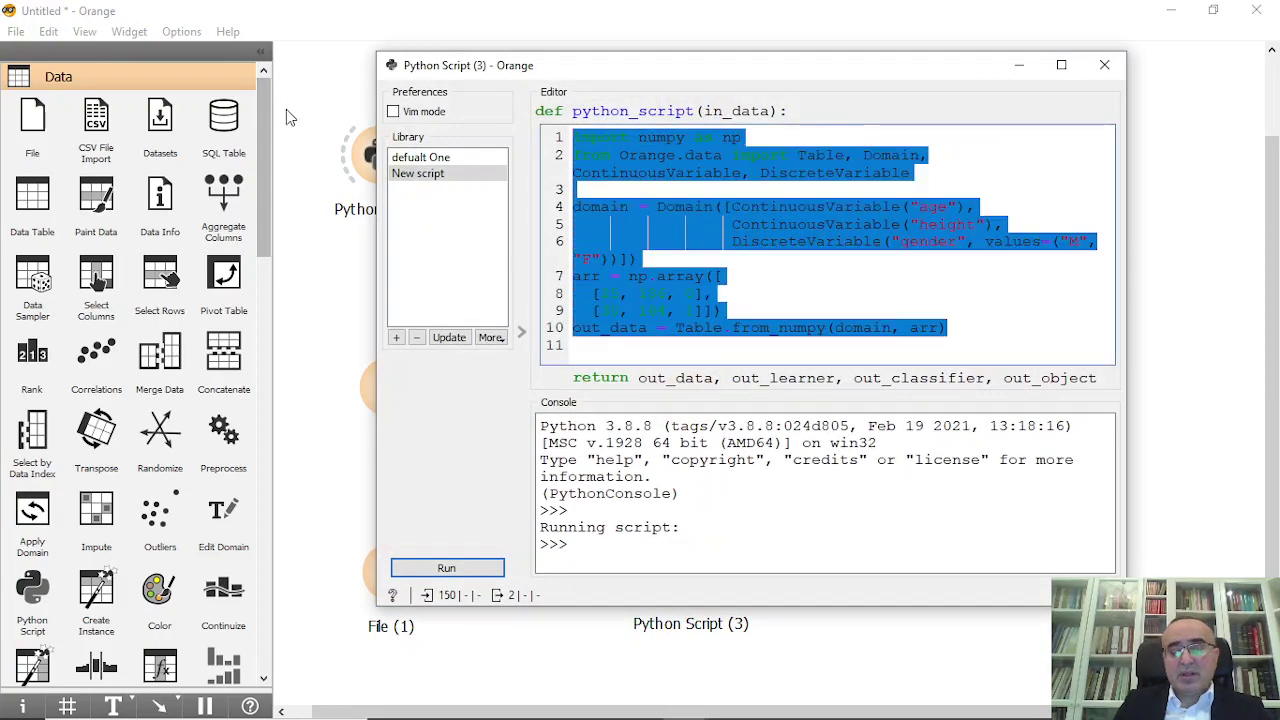
key(ctrl+v)
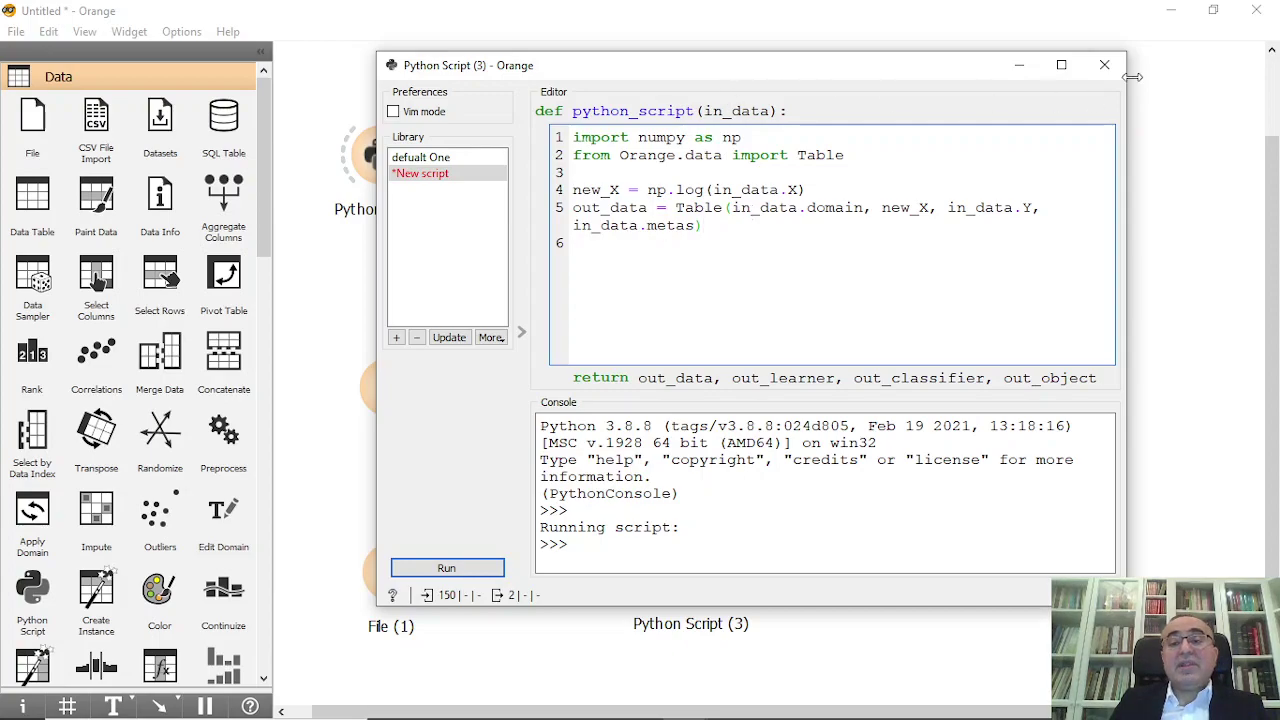
click(1104, 64)
drag(431, 557, 586, 471)
Add a Data Table (3) fed by File (1) and view the original iris data
text(data)
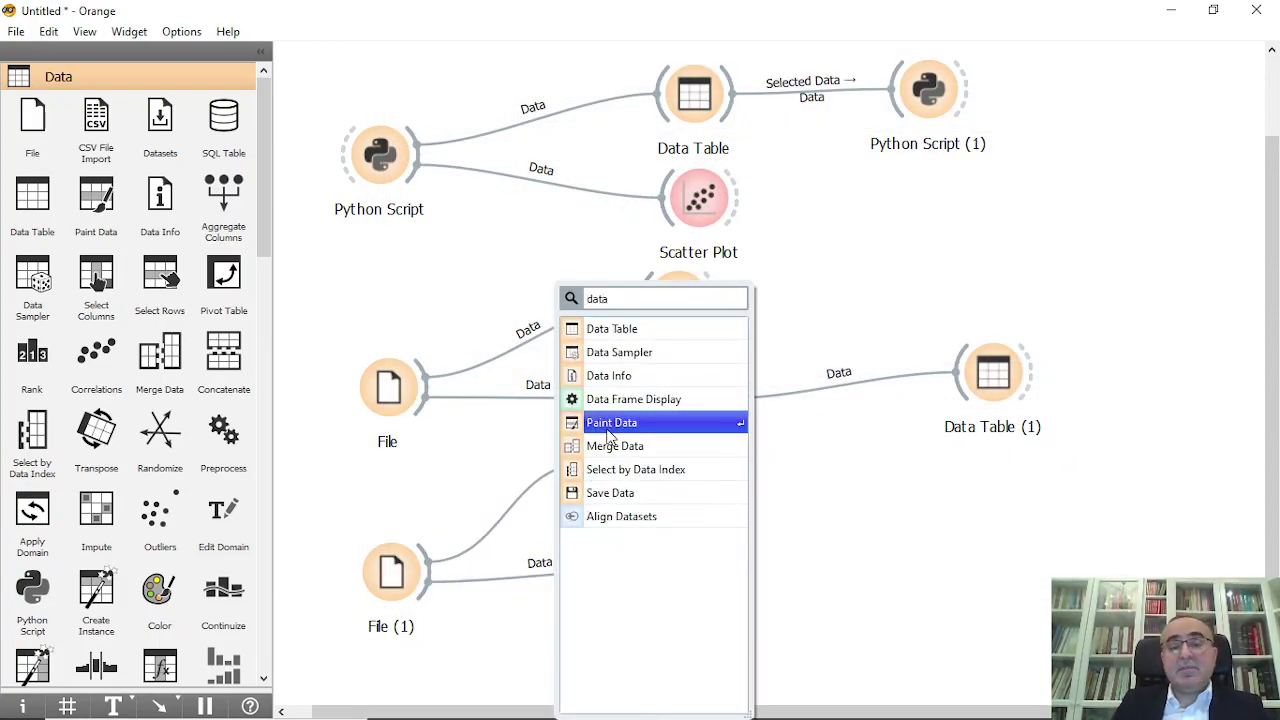
click(615, 328)
double_click(634, 474)
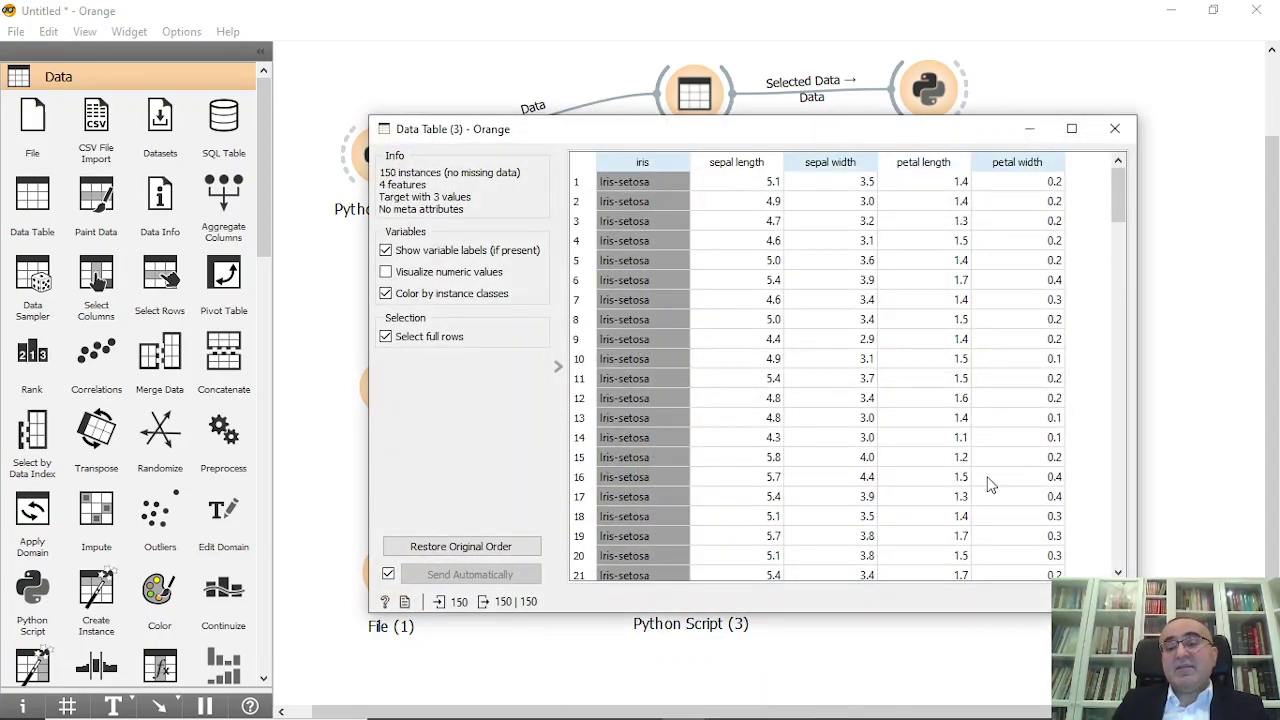
click(1115, 128)
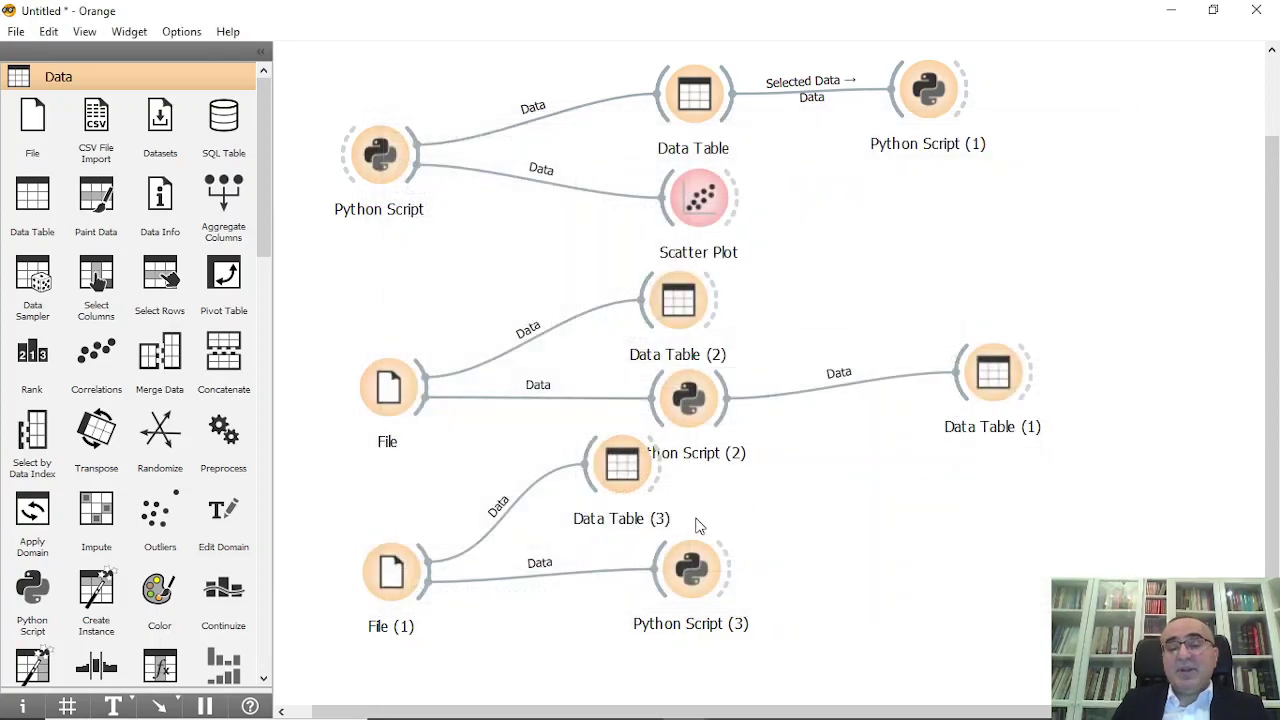
drag(690, 583, 693, 597)
drag(616, 474, 594, 502)
Review the np.log(in_data.X) Table script in Python Script (3) and run it
double_click(703, 606)
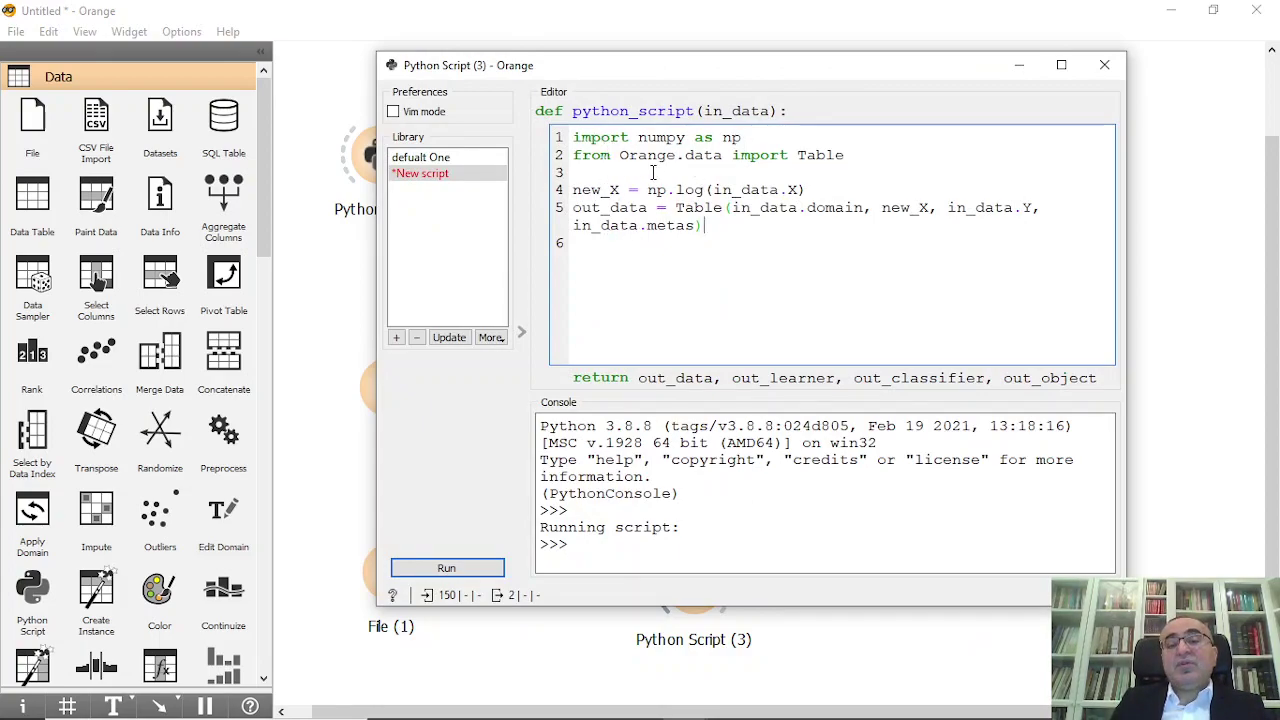
double_click(809, 154)
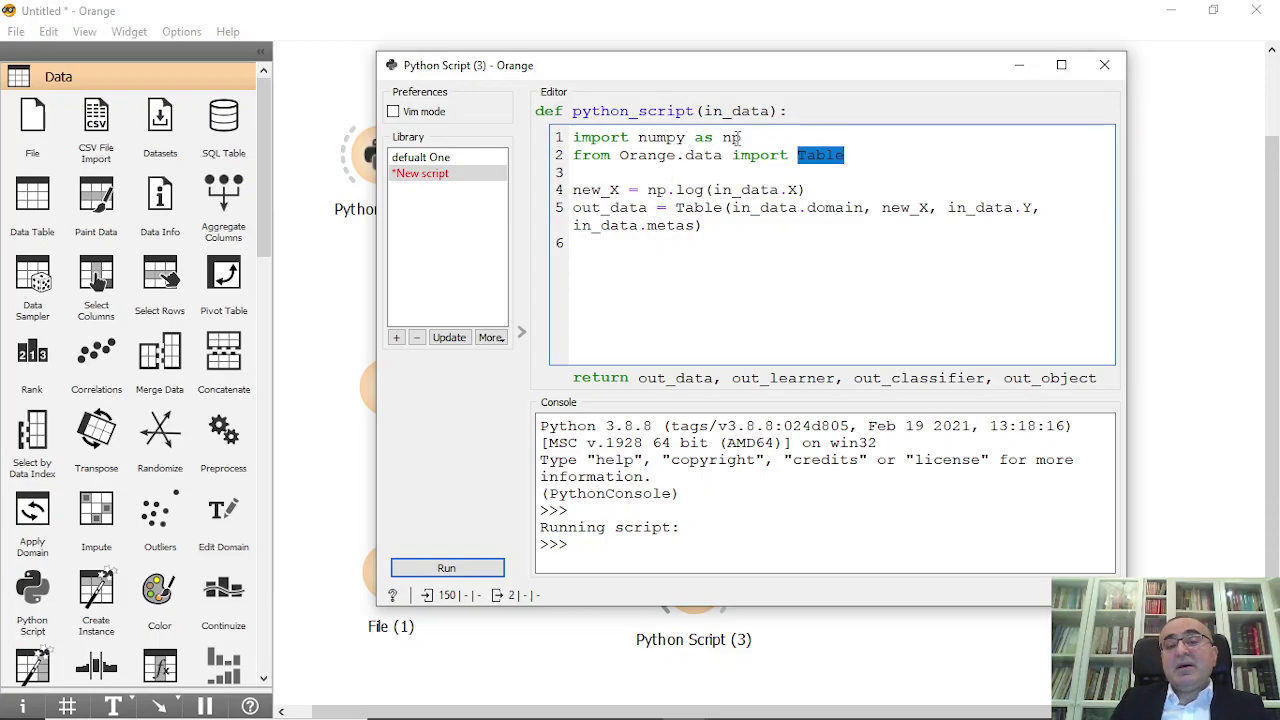
double_click(689, 190)
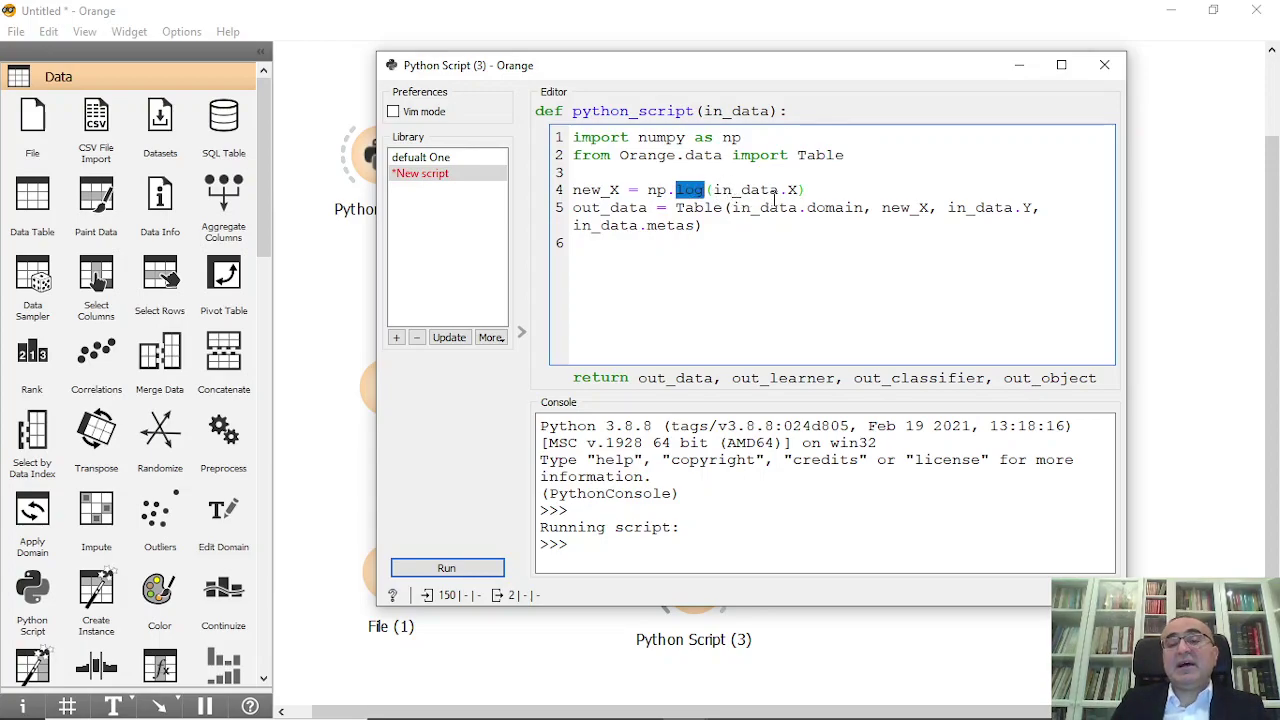
drag(800, 191, 716, 191)
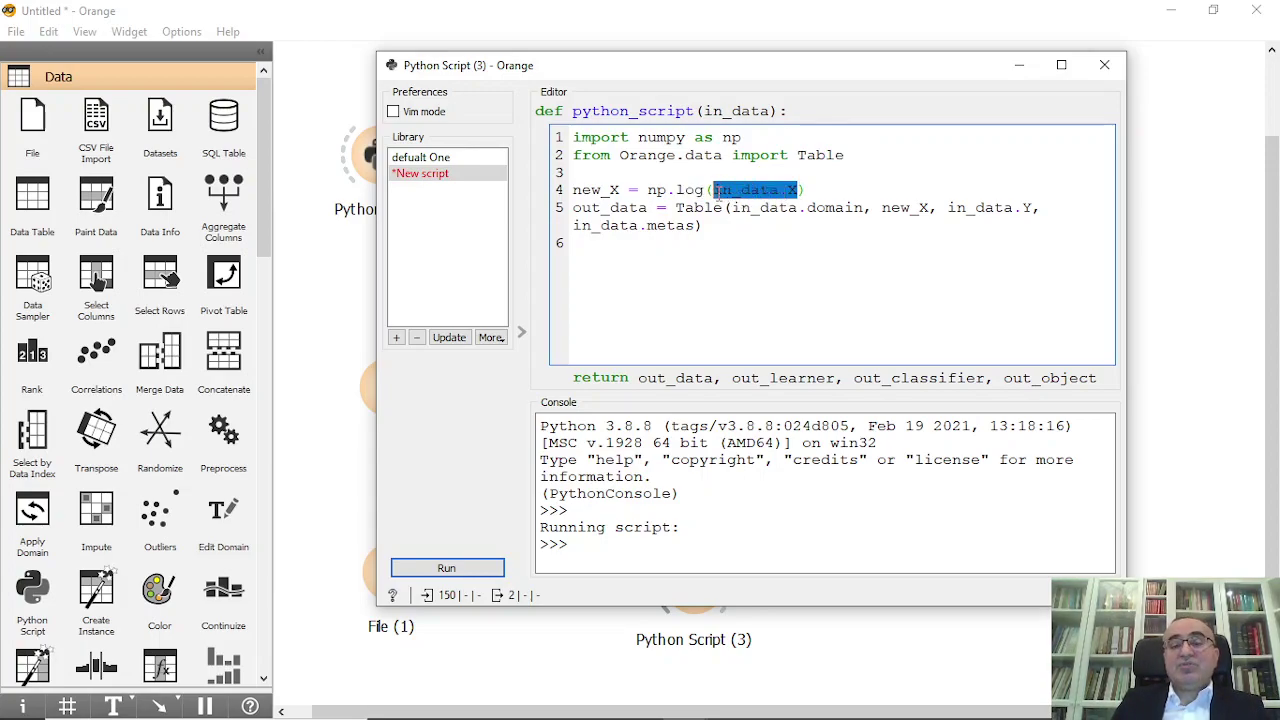
click(580, 212)
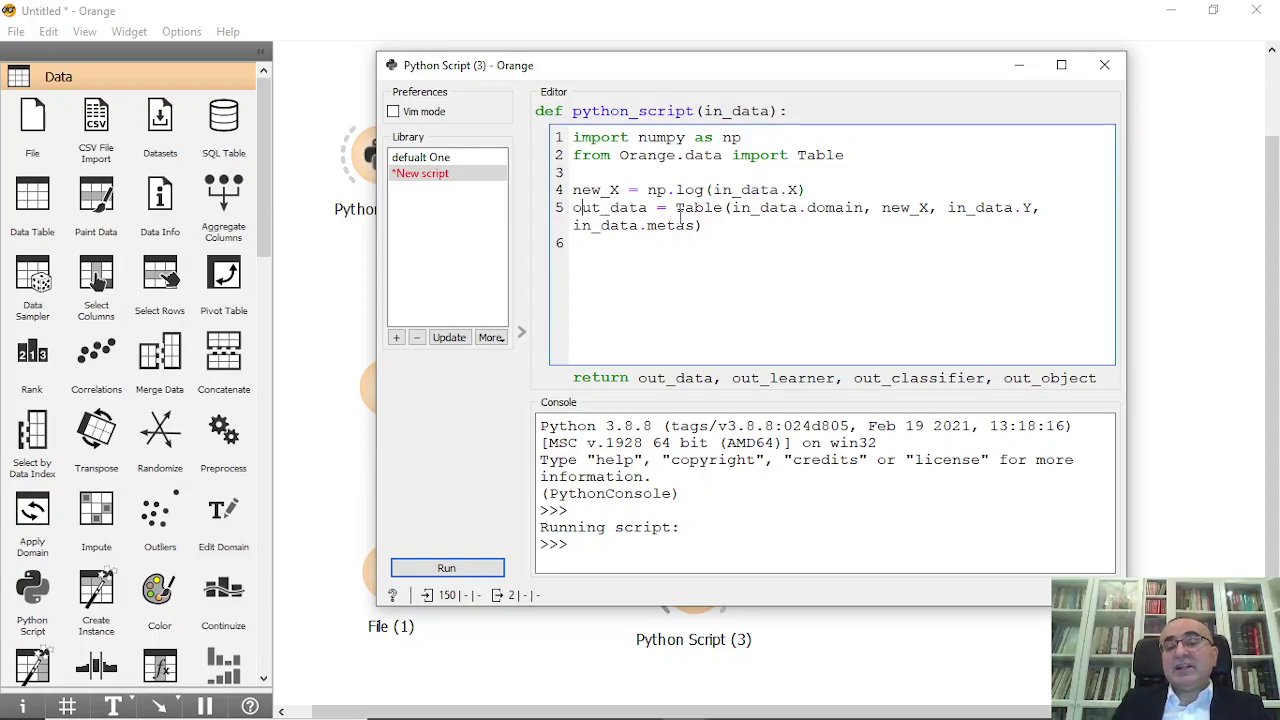
double_click(833, 211)
double_click(912, 210)
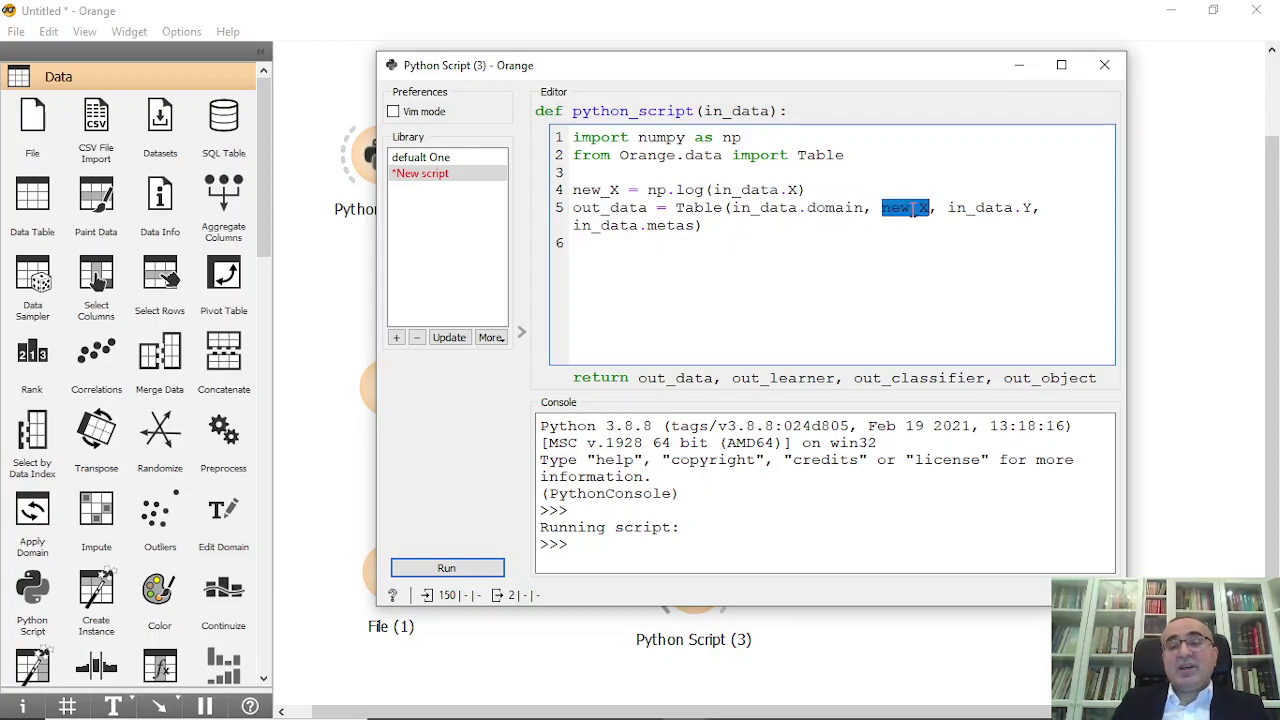
click(1018, 208)
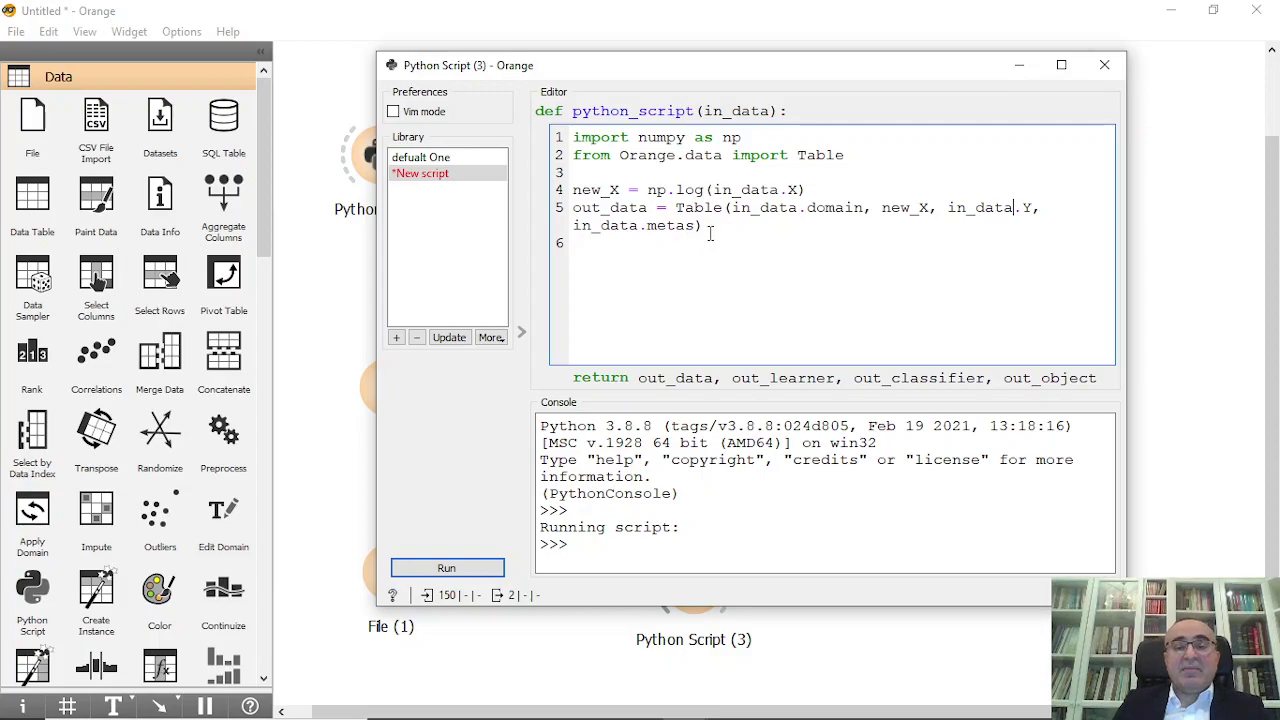
click(452, 568)
Connect Python Script (3)'s output to a new Data Table (4)
click(1104, 64)
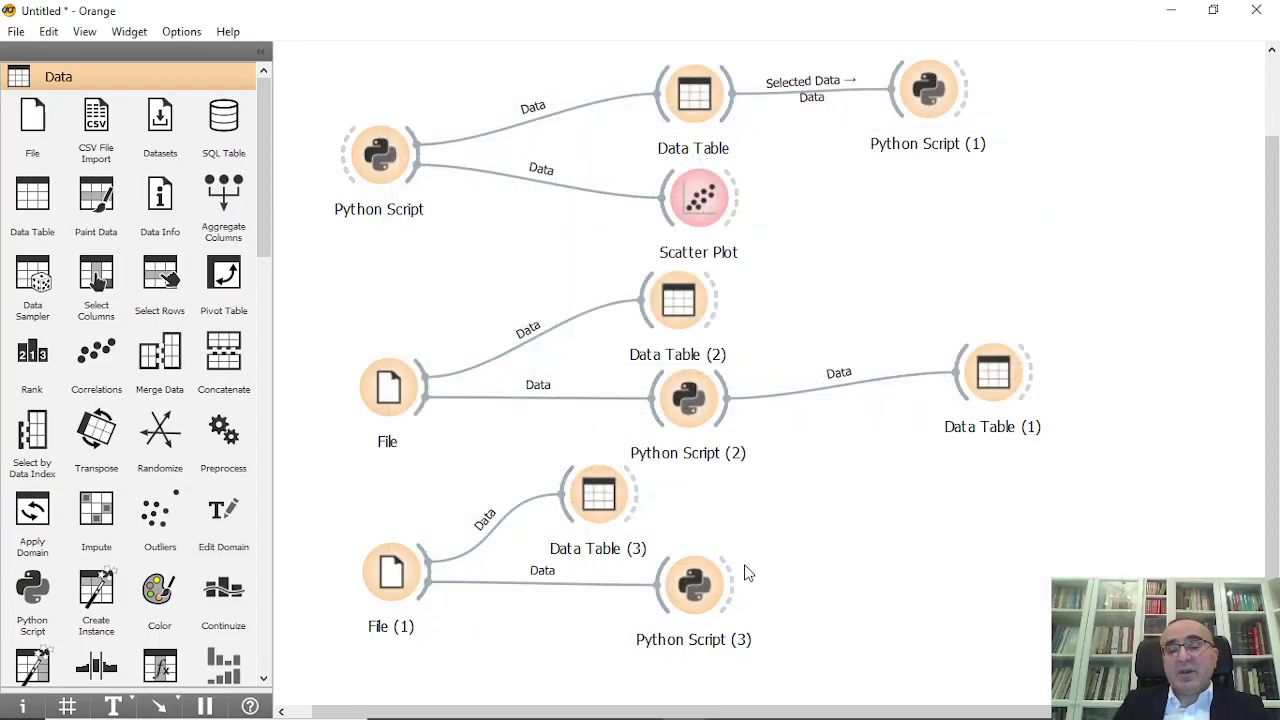
drag(738, 586, 996, 569)
text(da)
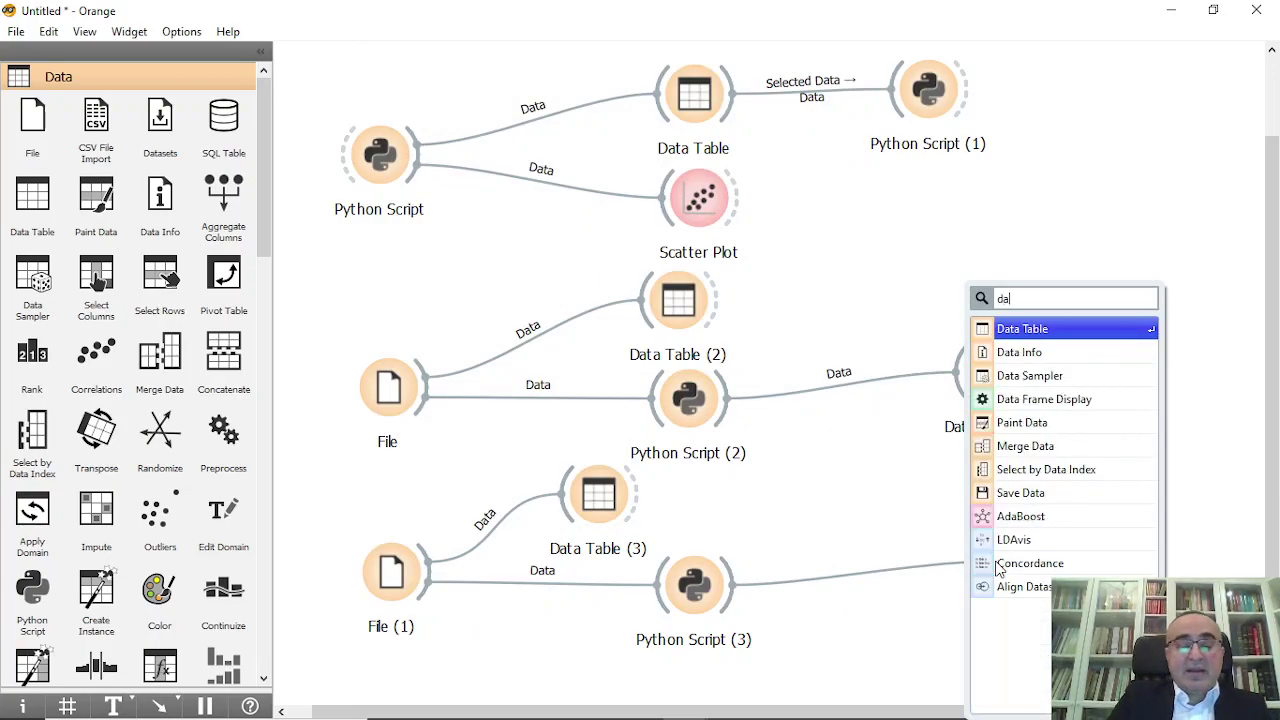
text(ta)
key(Return)
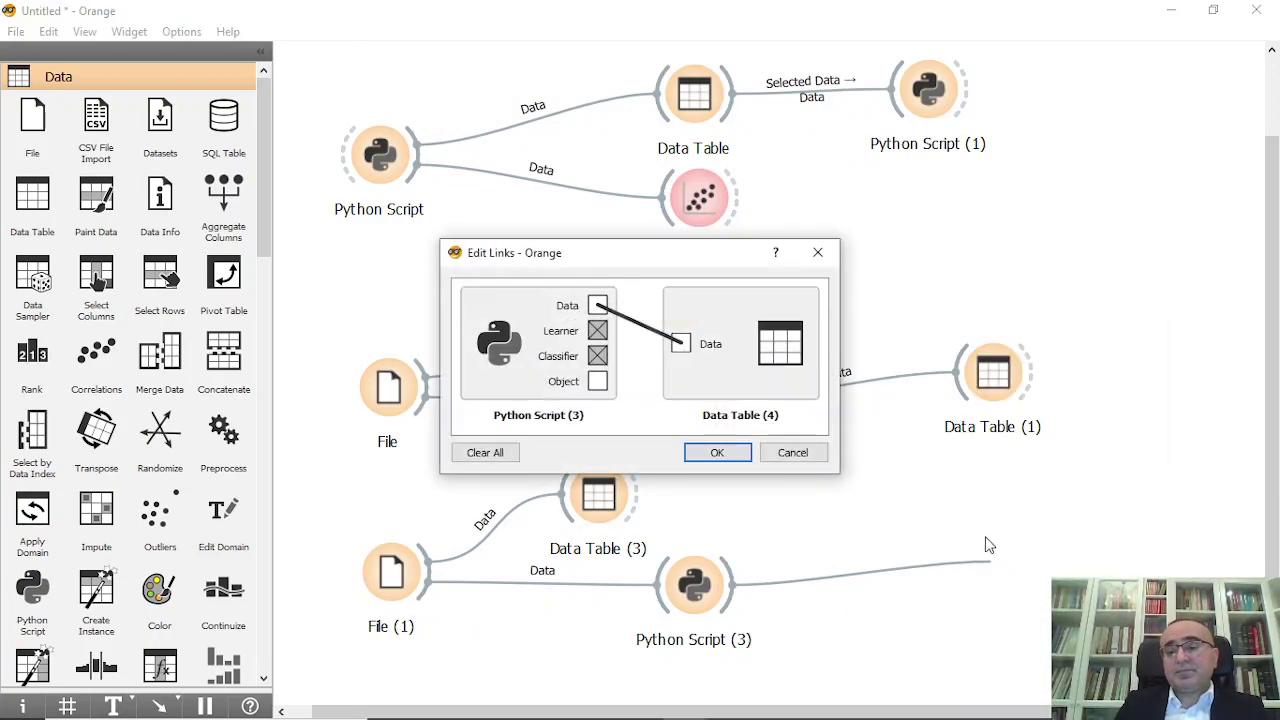
click(717, 452)
Scroll through the log-transformed values in Data Table (4), then show PowerPoint's Thank You slide
double_click(1043, 566)
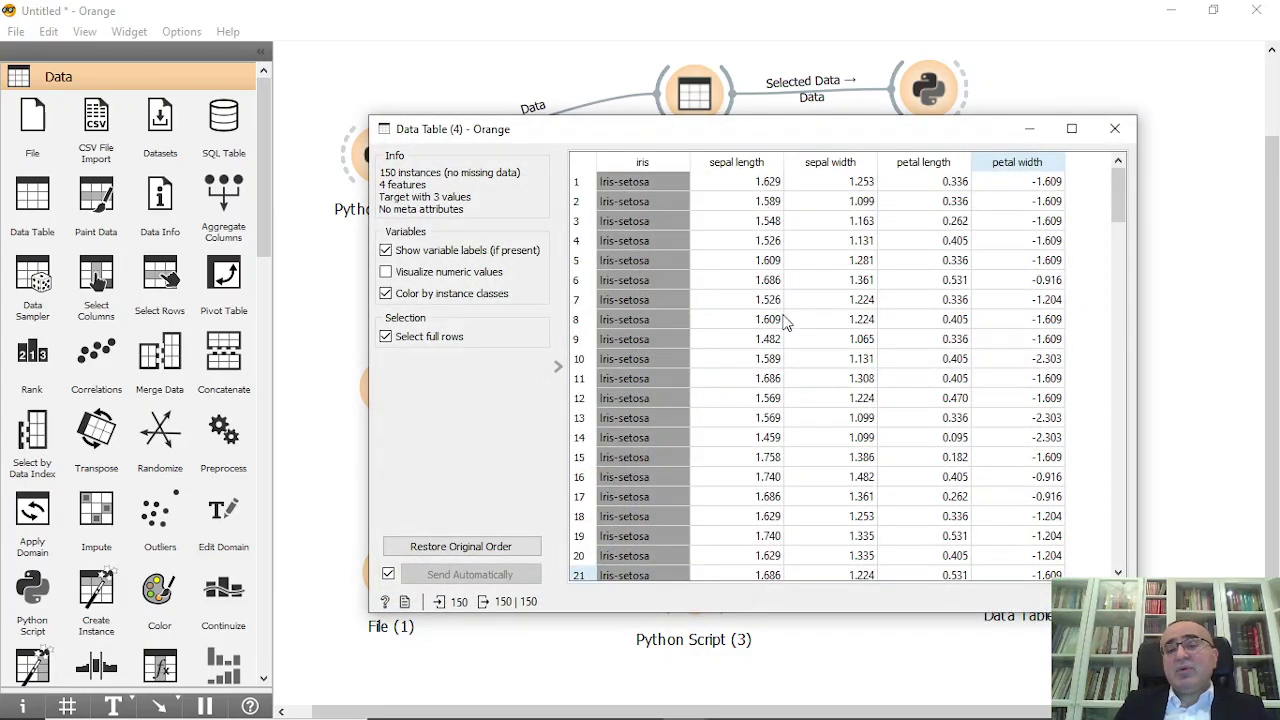
drag(1115, 209, 1129, 179)
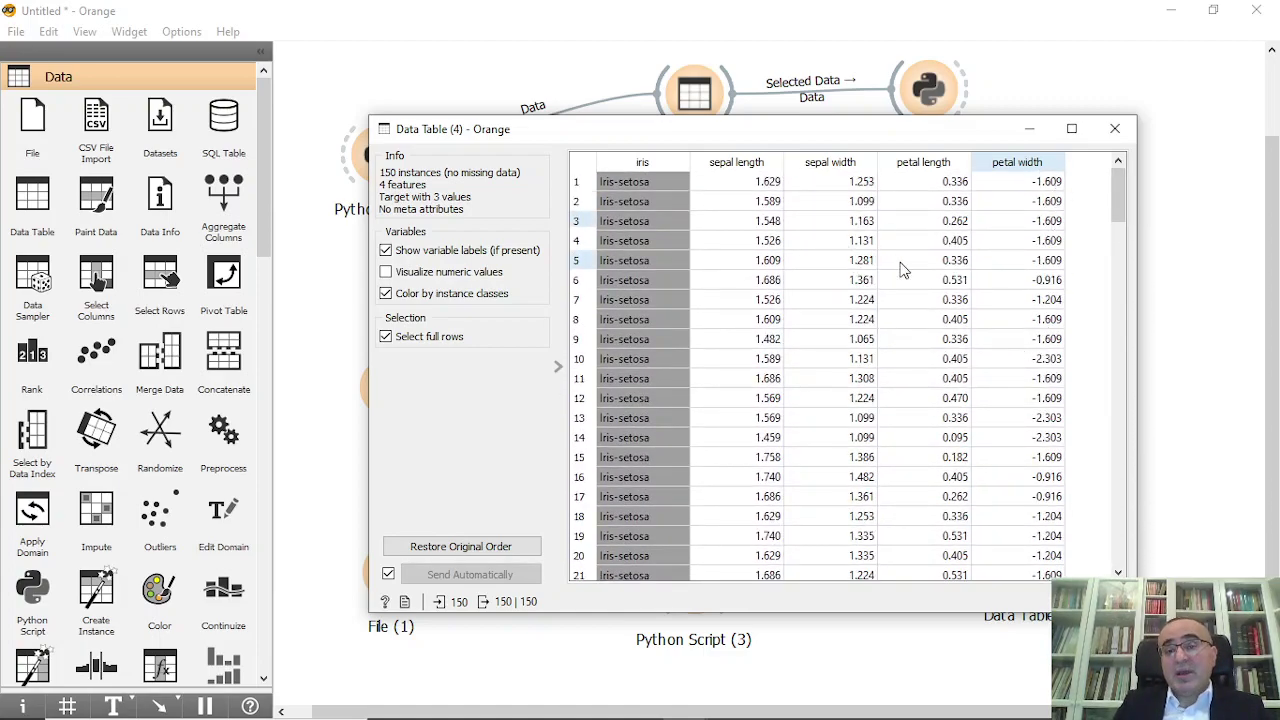
scroll(882, 425, down, 20)
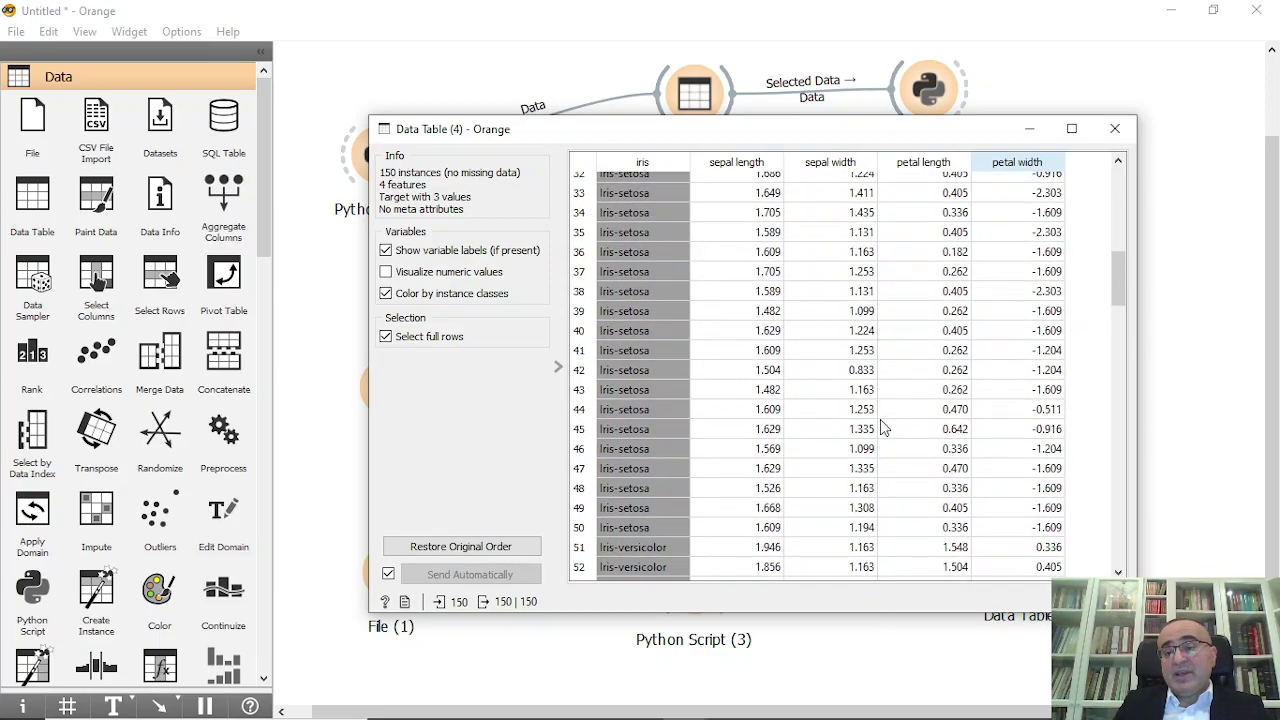
scroll(880, 422, down, 20)
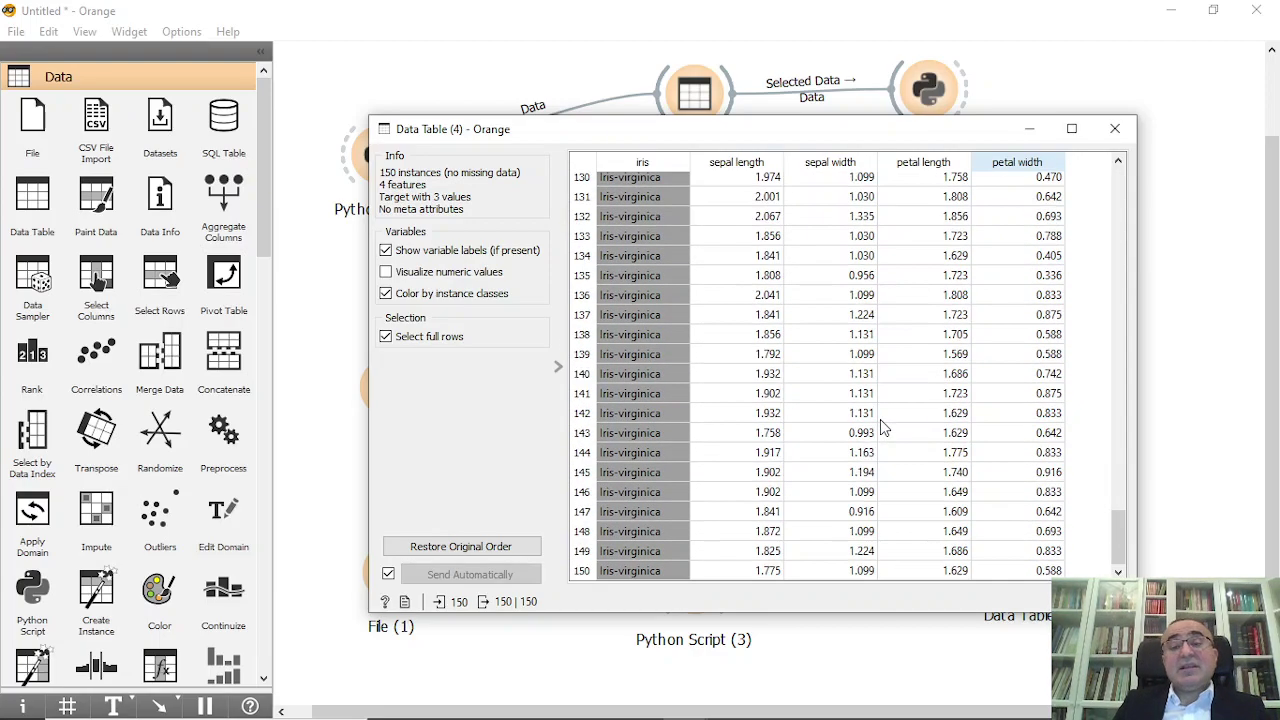
click(1114, 128)
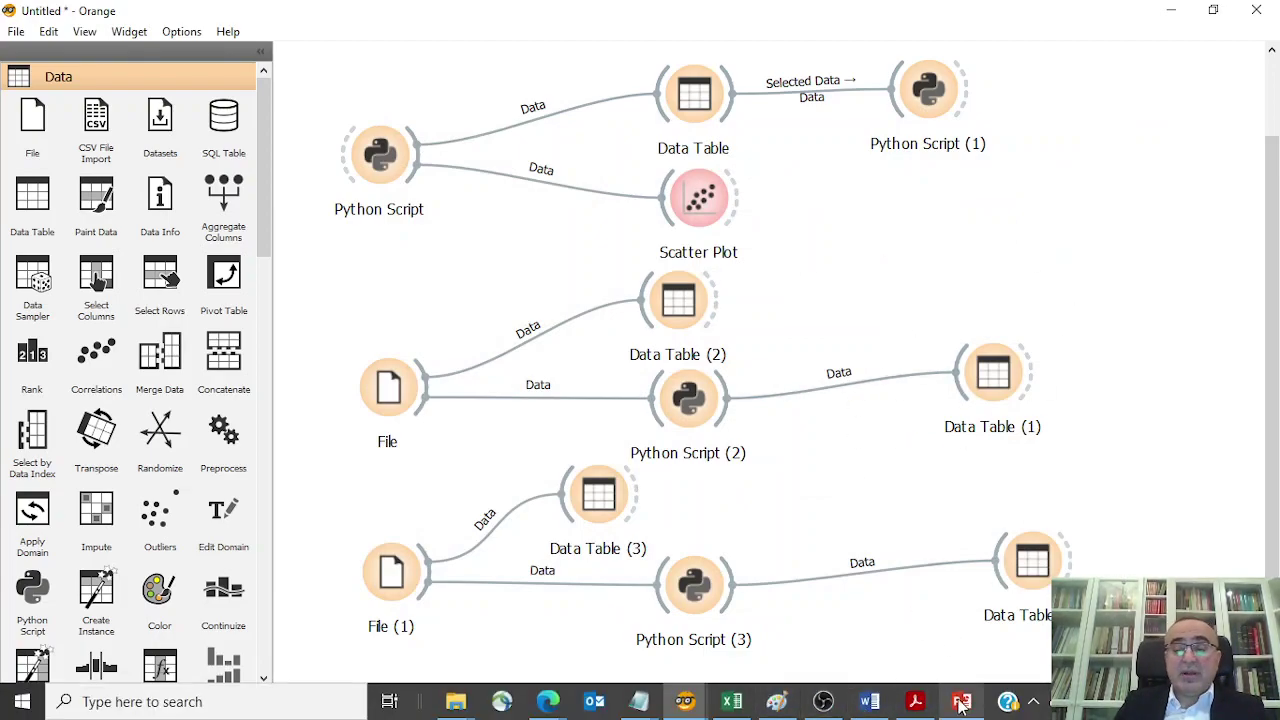
click(958, 702)
click(128, 406)
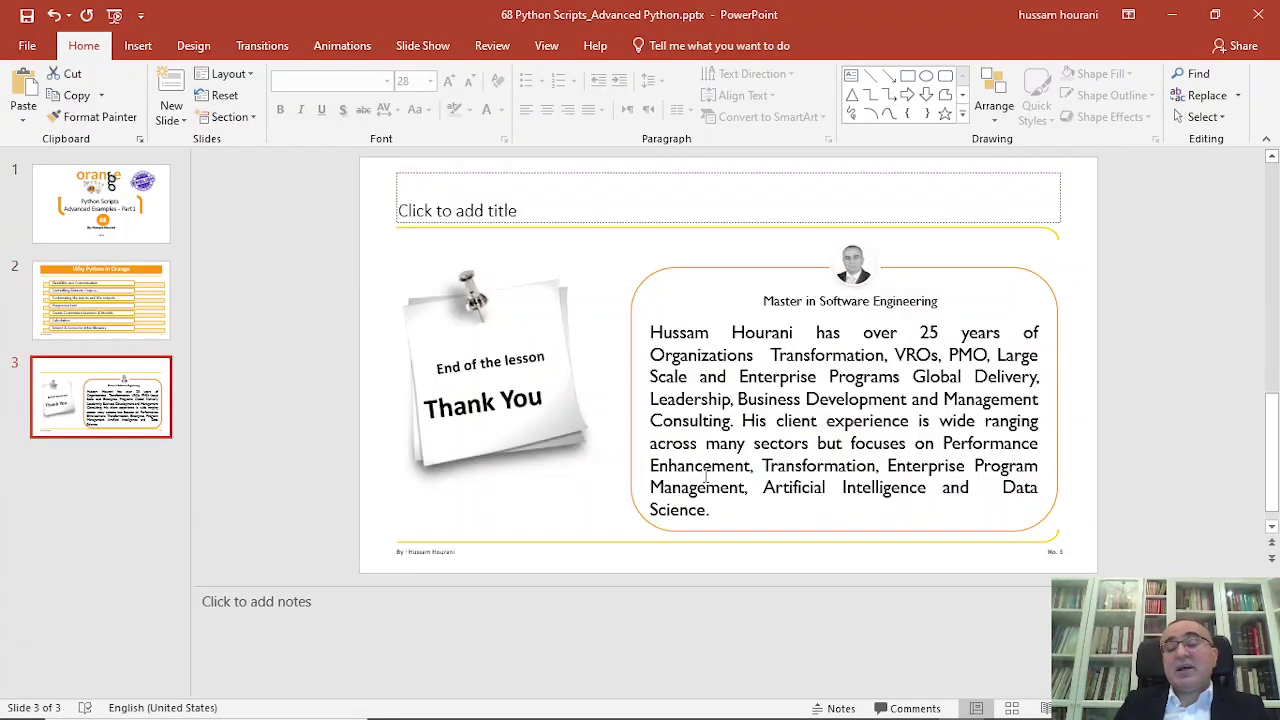